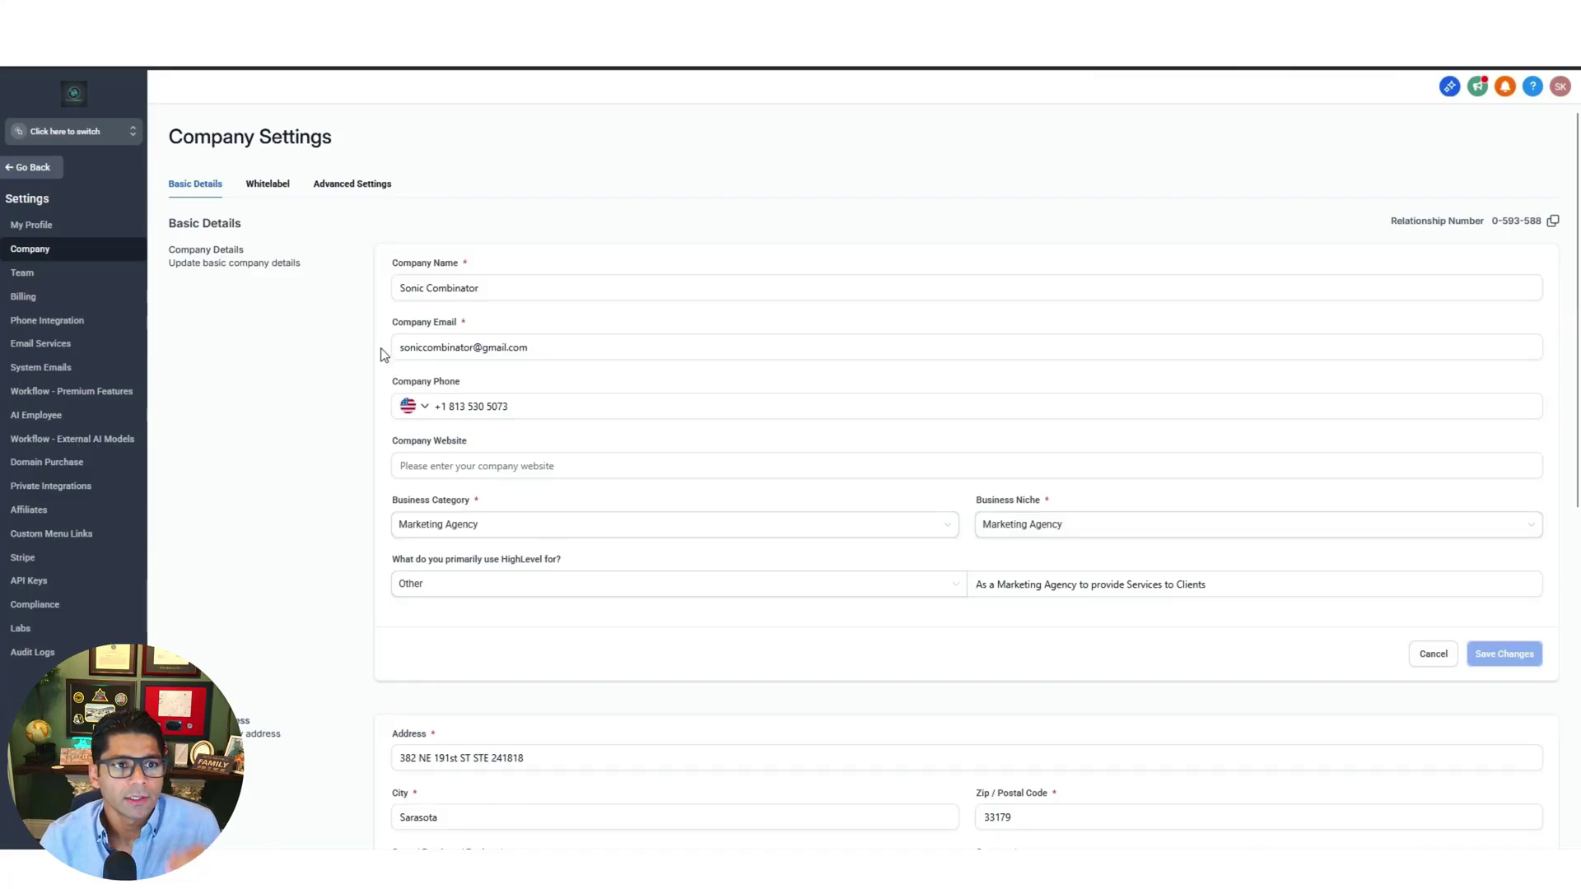
# Look at the LC Phone migration option, then switch into the Sonic Combinator sub-account
pyautogui.click(65, 322)
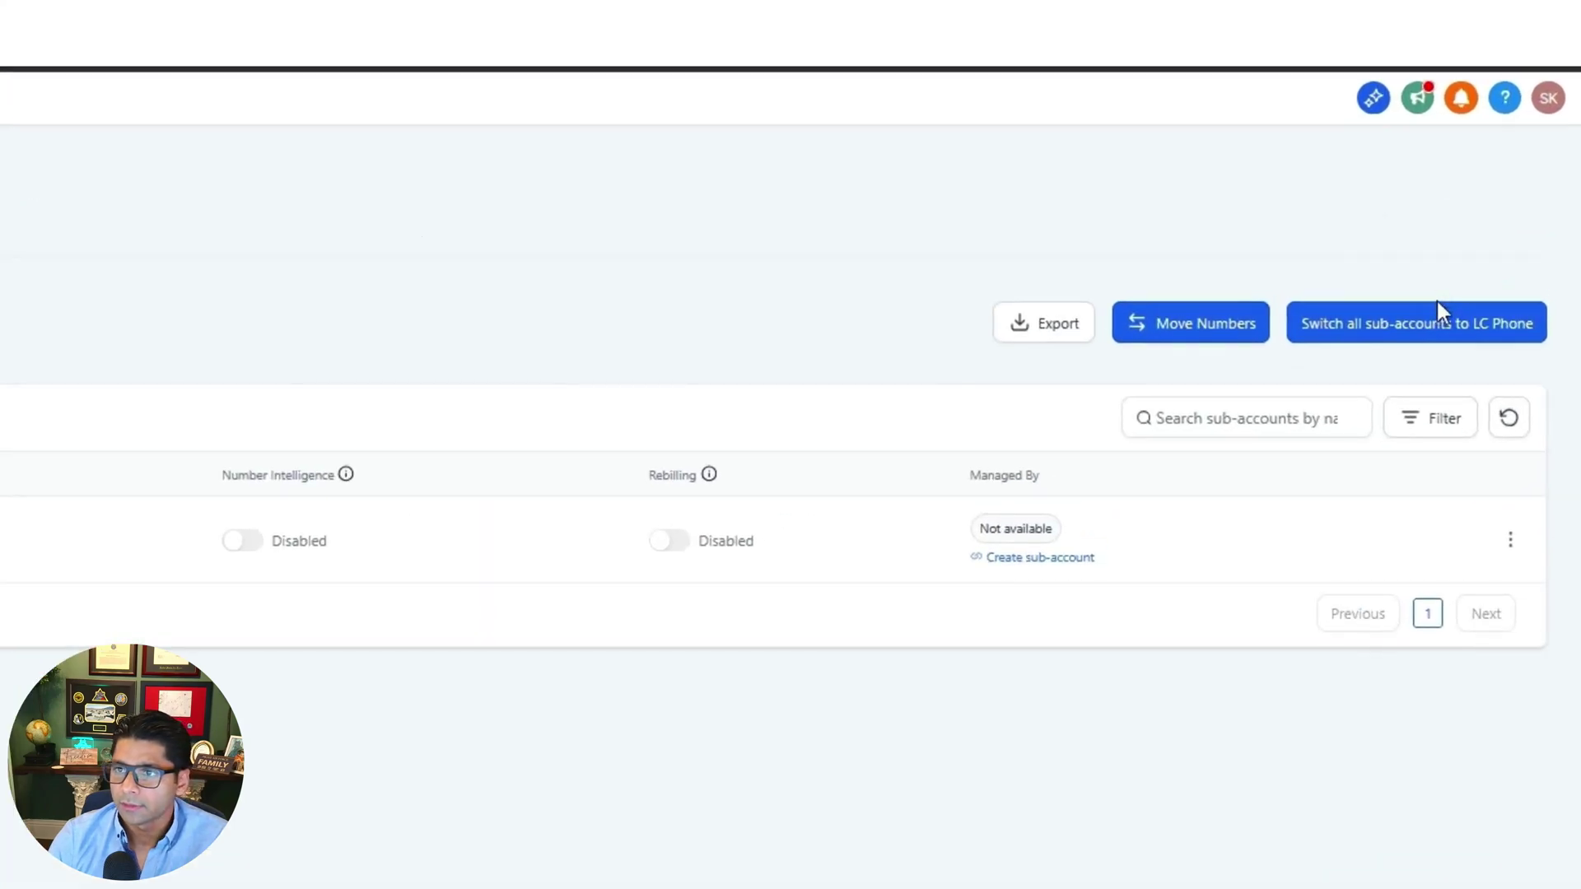
pyautogui.click(1484, 232)
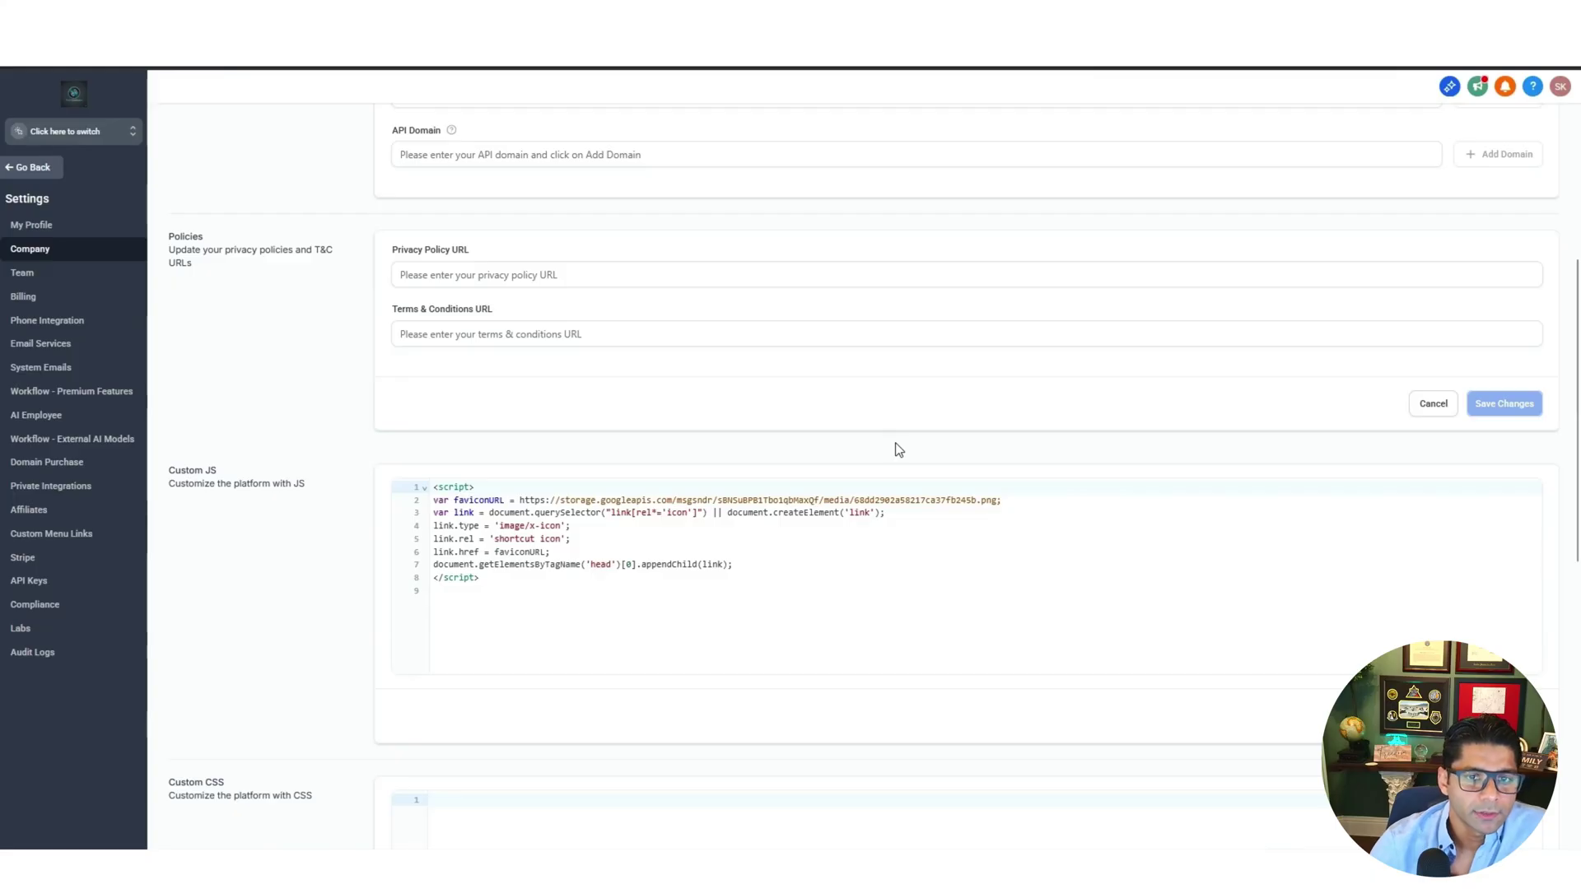
pyautogui.click(132, 138)
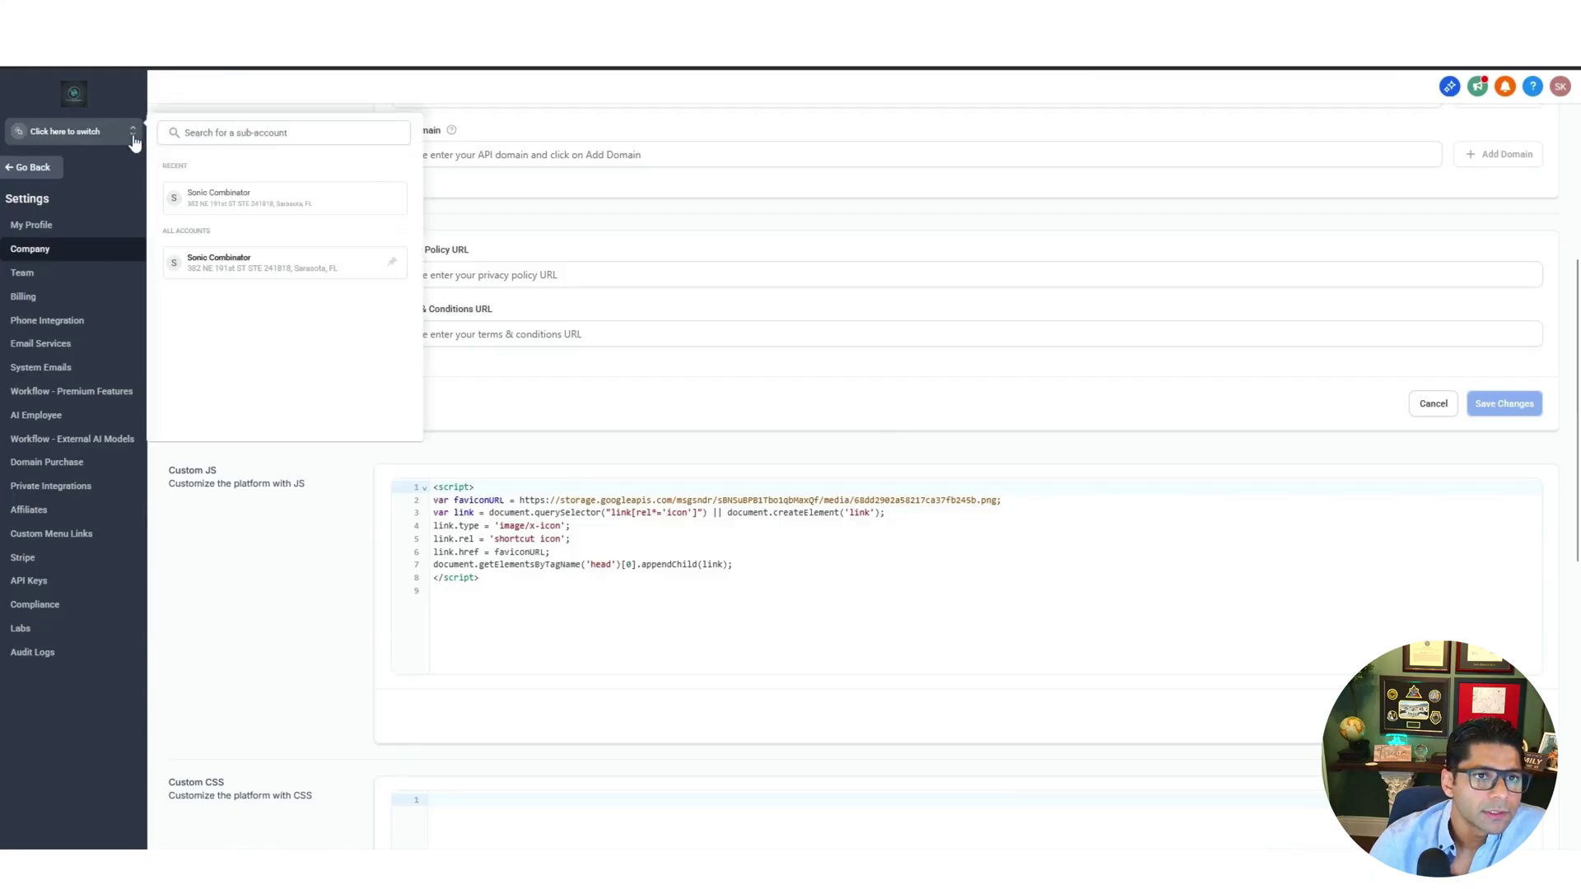
pyautogui.click(246, 202)
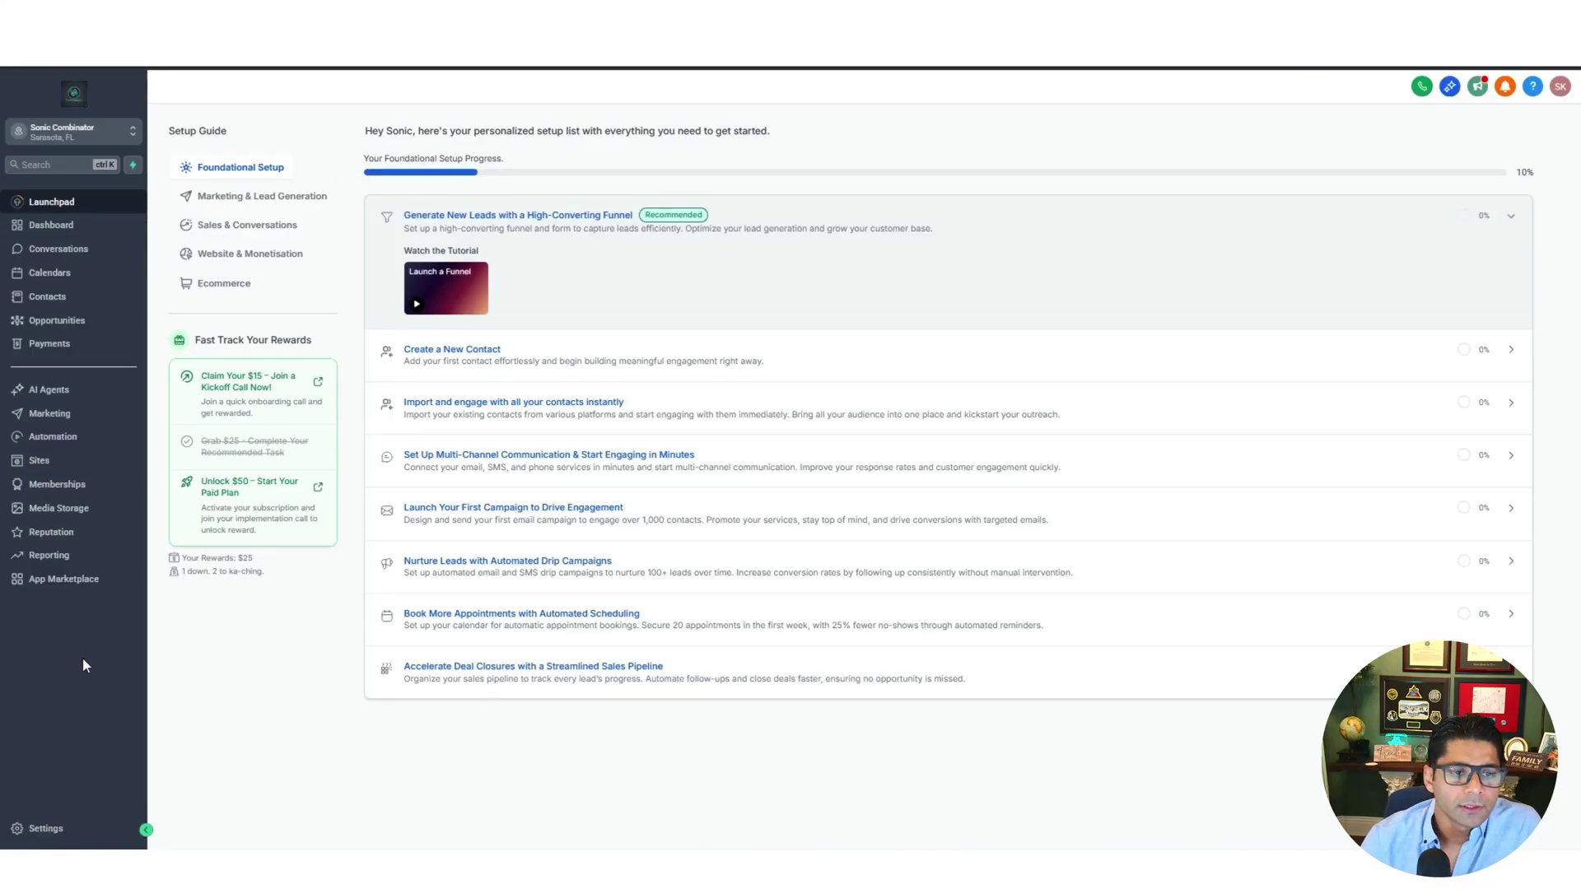
# In Business Profile, upload the logo and set the legal business name to 'Sonic Combinator LLC'
pyautogui.click(57, 829)
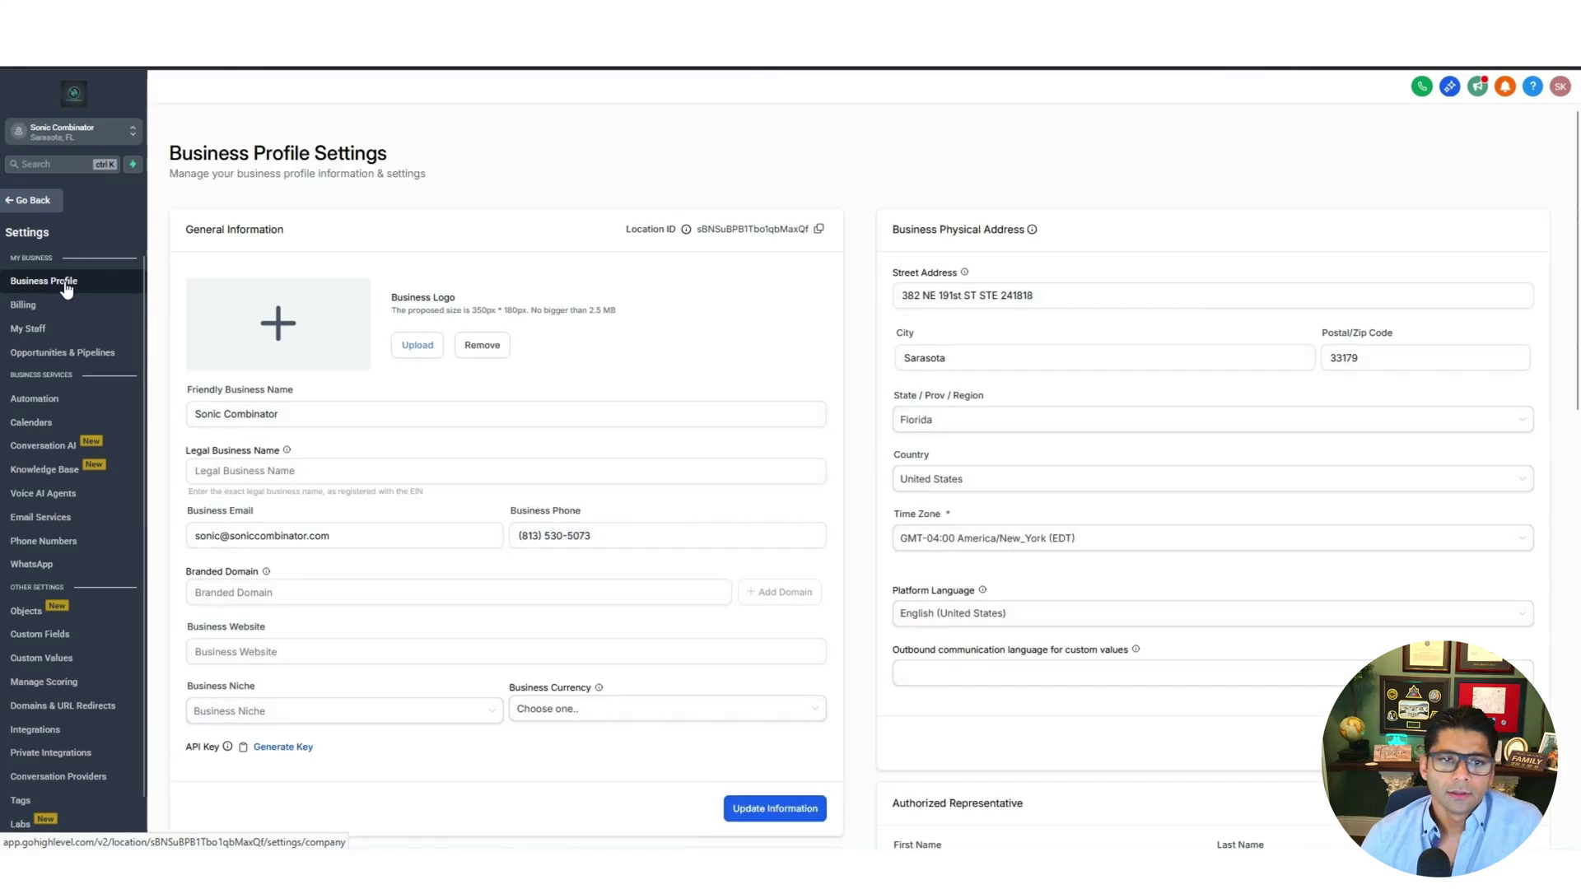
pyautogui.click(415, 352)
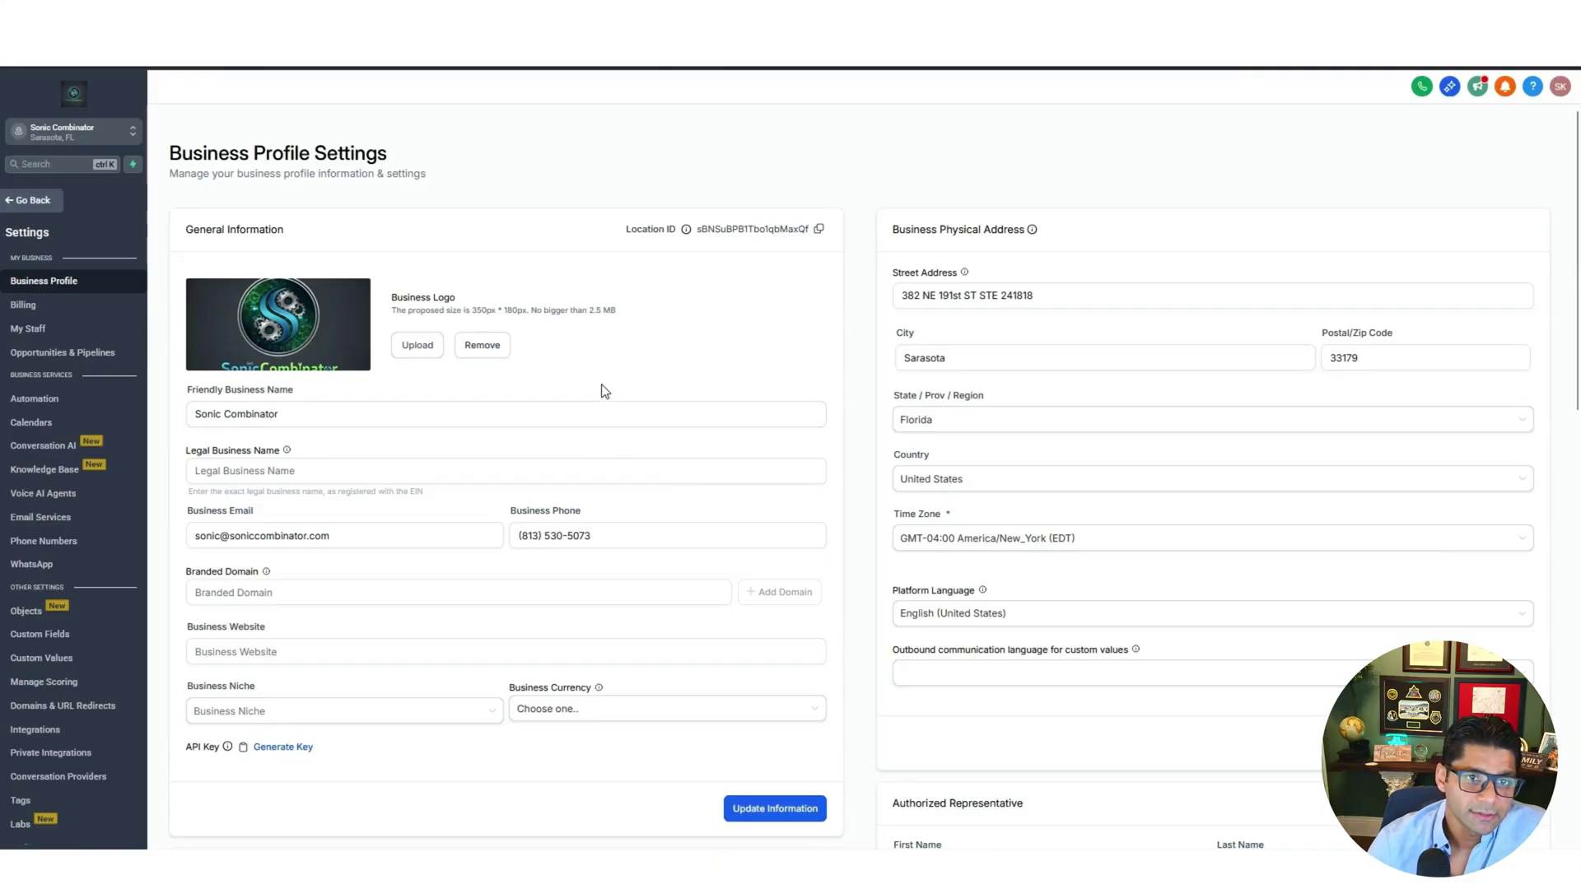
pyautogui.click(296, 413)
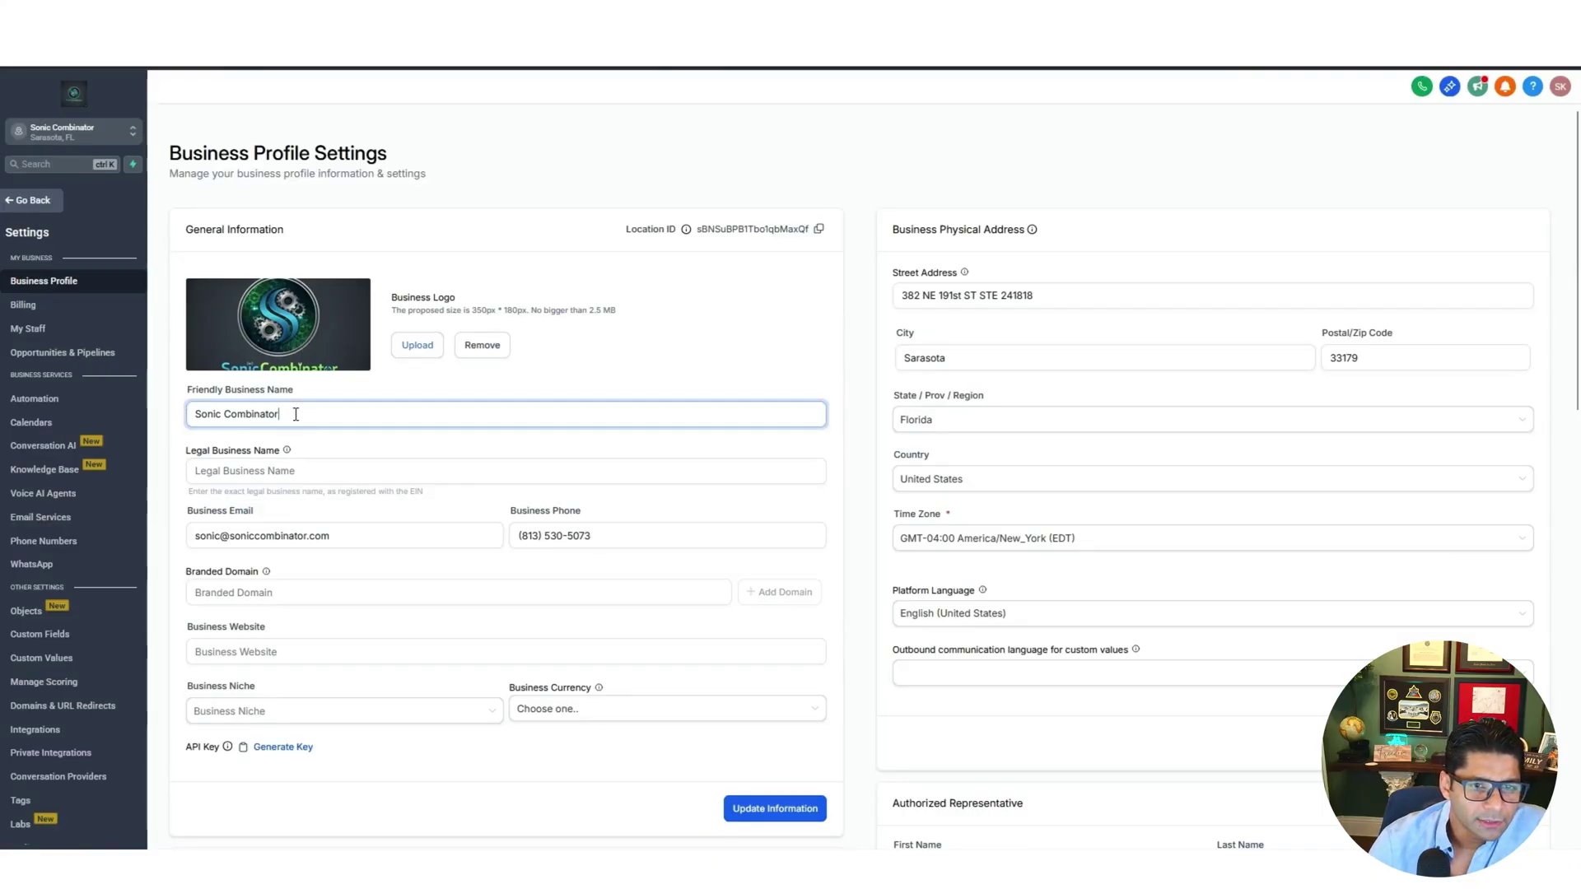
pyautogui.scroll(-1, 296, 414)
pyautogui.click(301, 401)
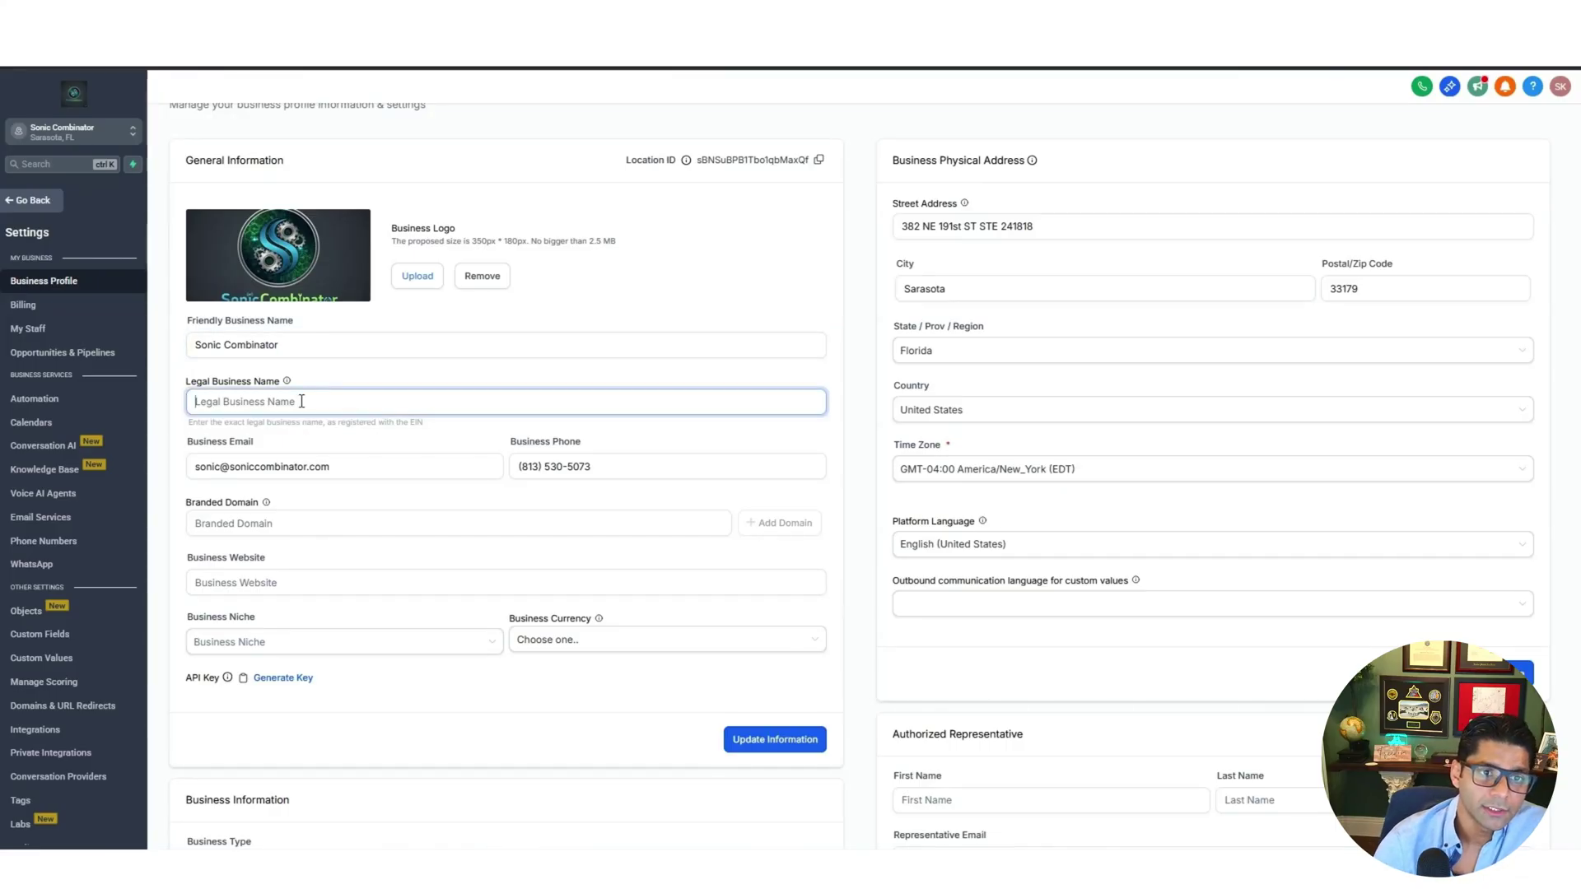
pyautogui.write('Sonic Combinator LLC')
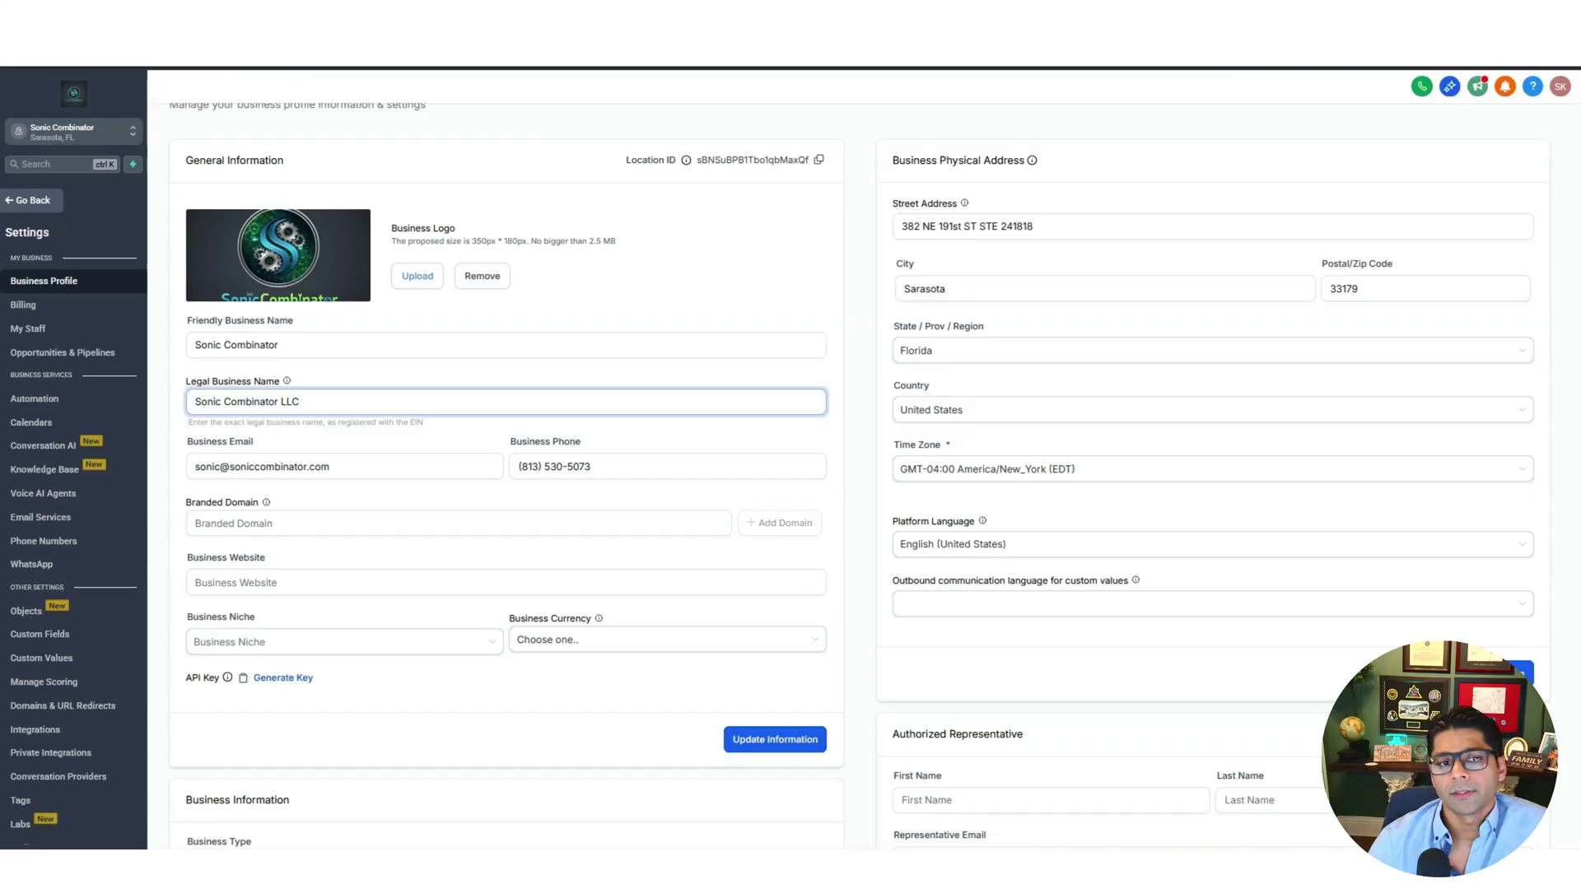
pyautogui.click(769, 260)
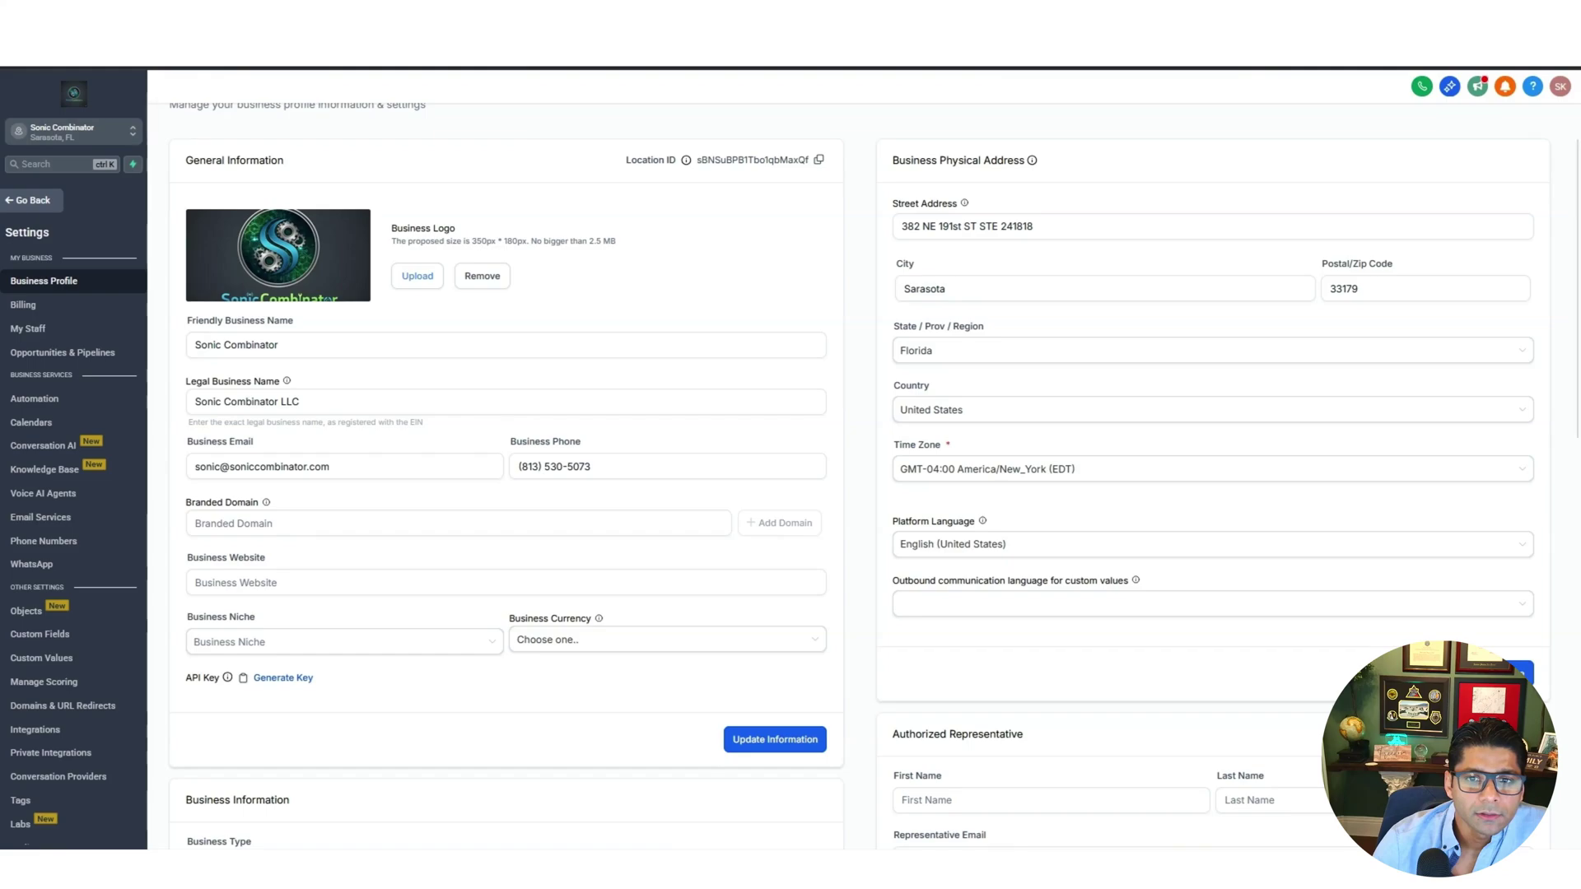
# Open irs.gov in a new private browser window
pyautogui.hotkey('ctrl', 'shift', 'p')
pyautogui.hotkey('ctrl', 'l')
pyautogui.write('irs.gov')
pyautogui.press('Return')
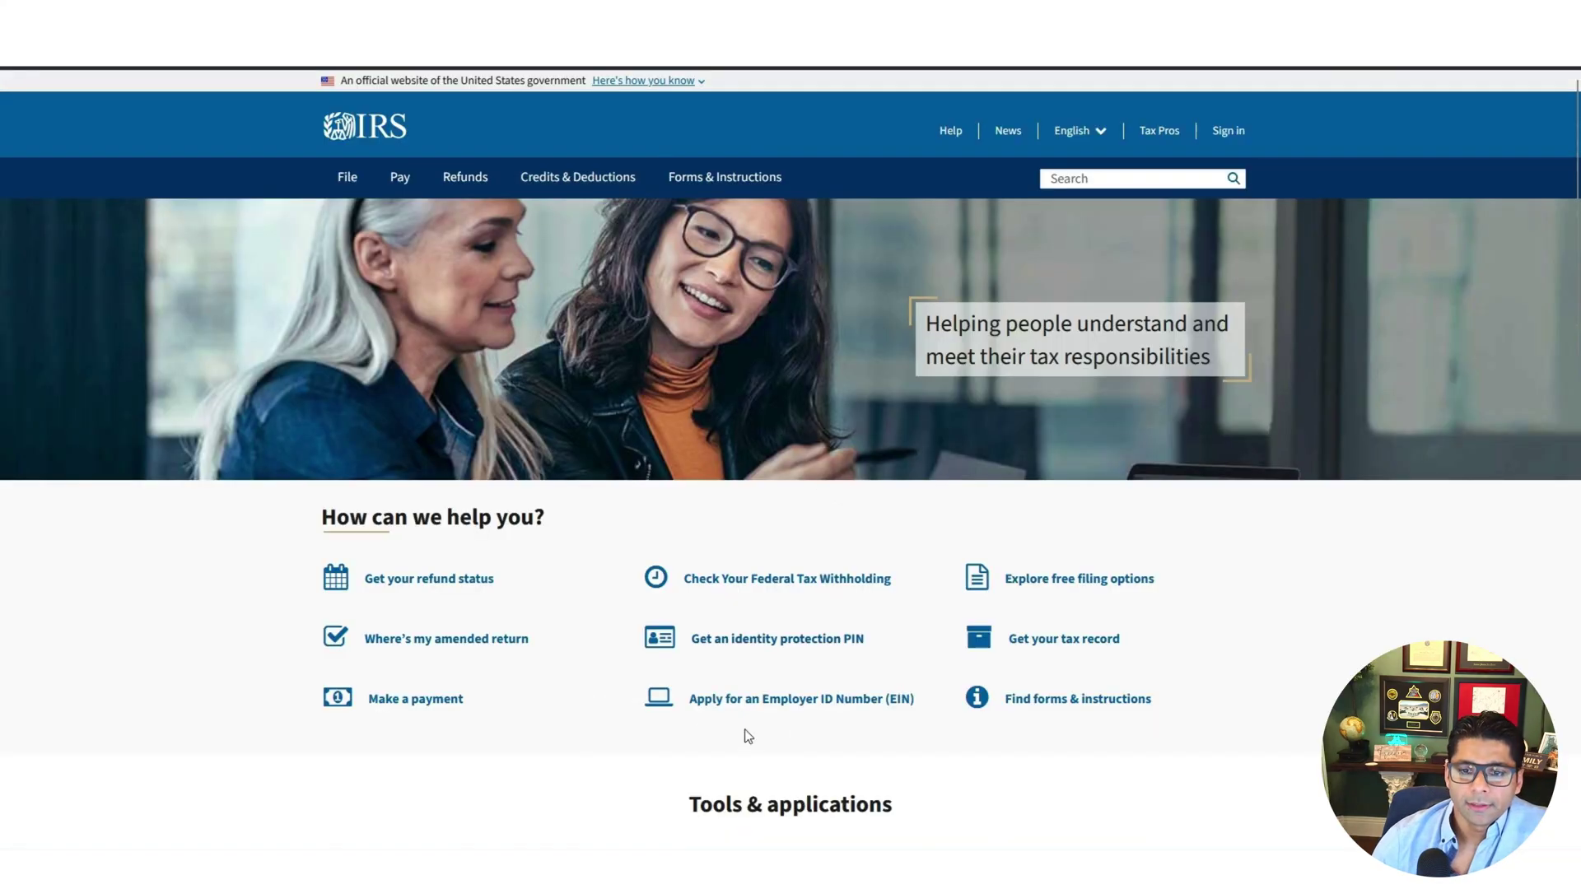
# Begin the IRS online EIN application with Limited Liability Company as the legal structure
pyautogui.click(793, 708)
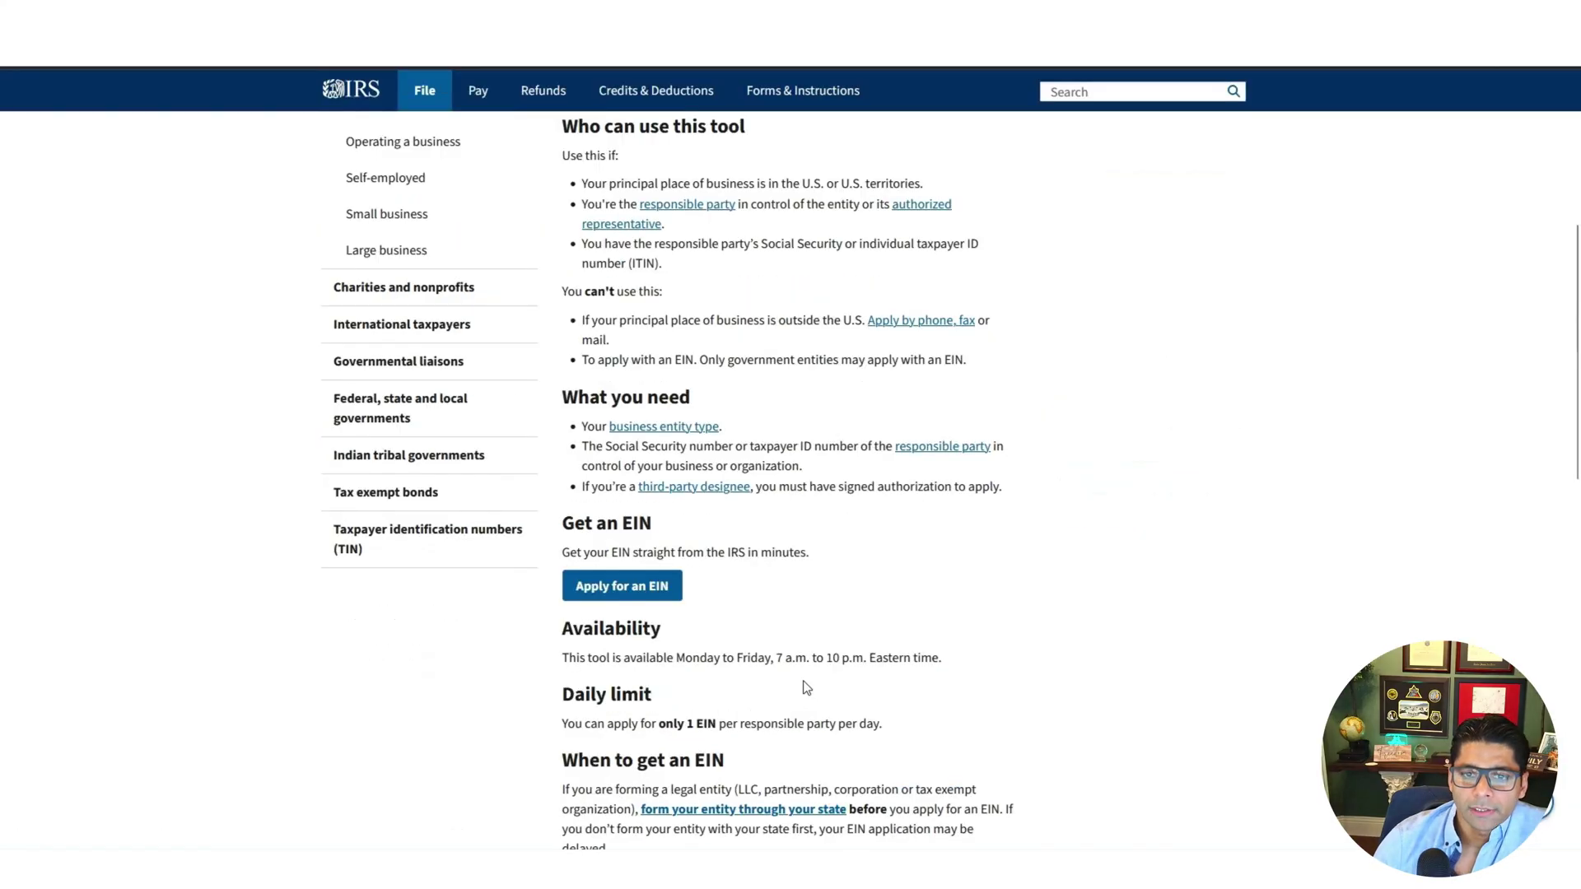
pyautogui.click(655, 593)
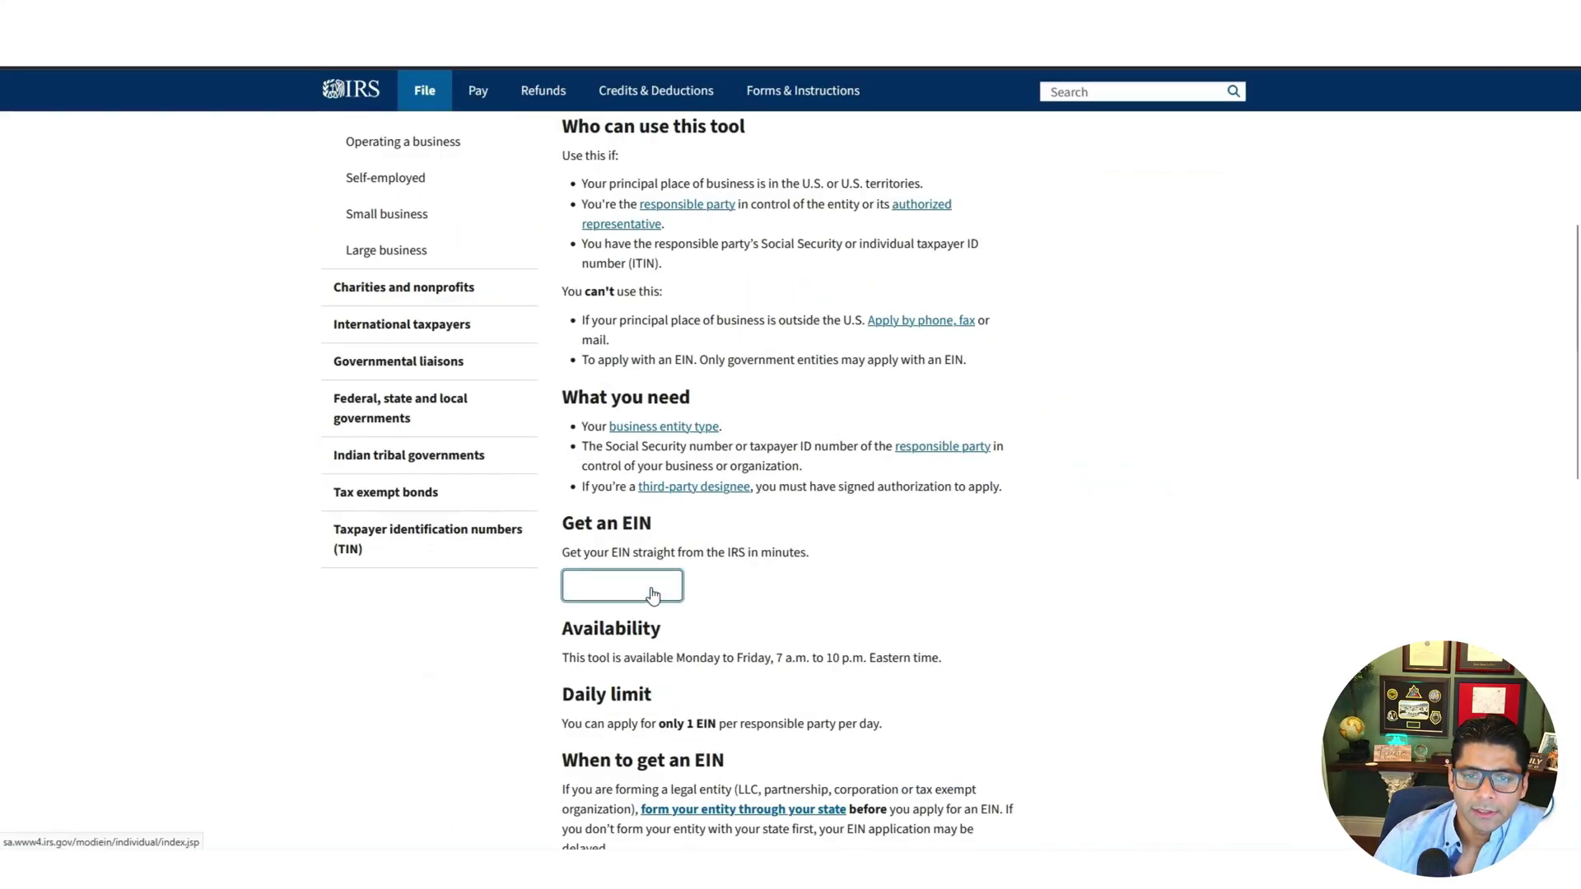
pyautogui.click(437, 737)
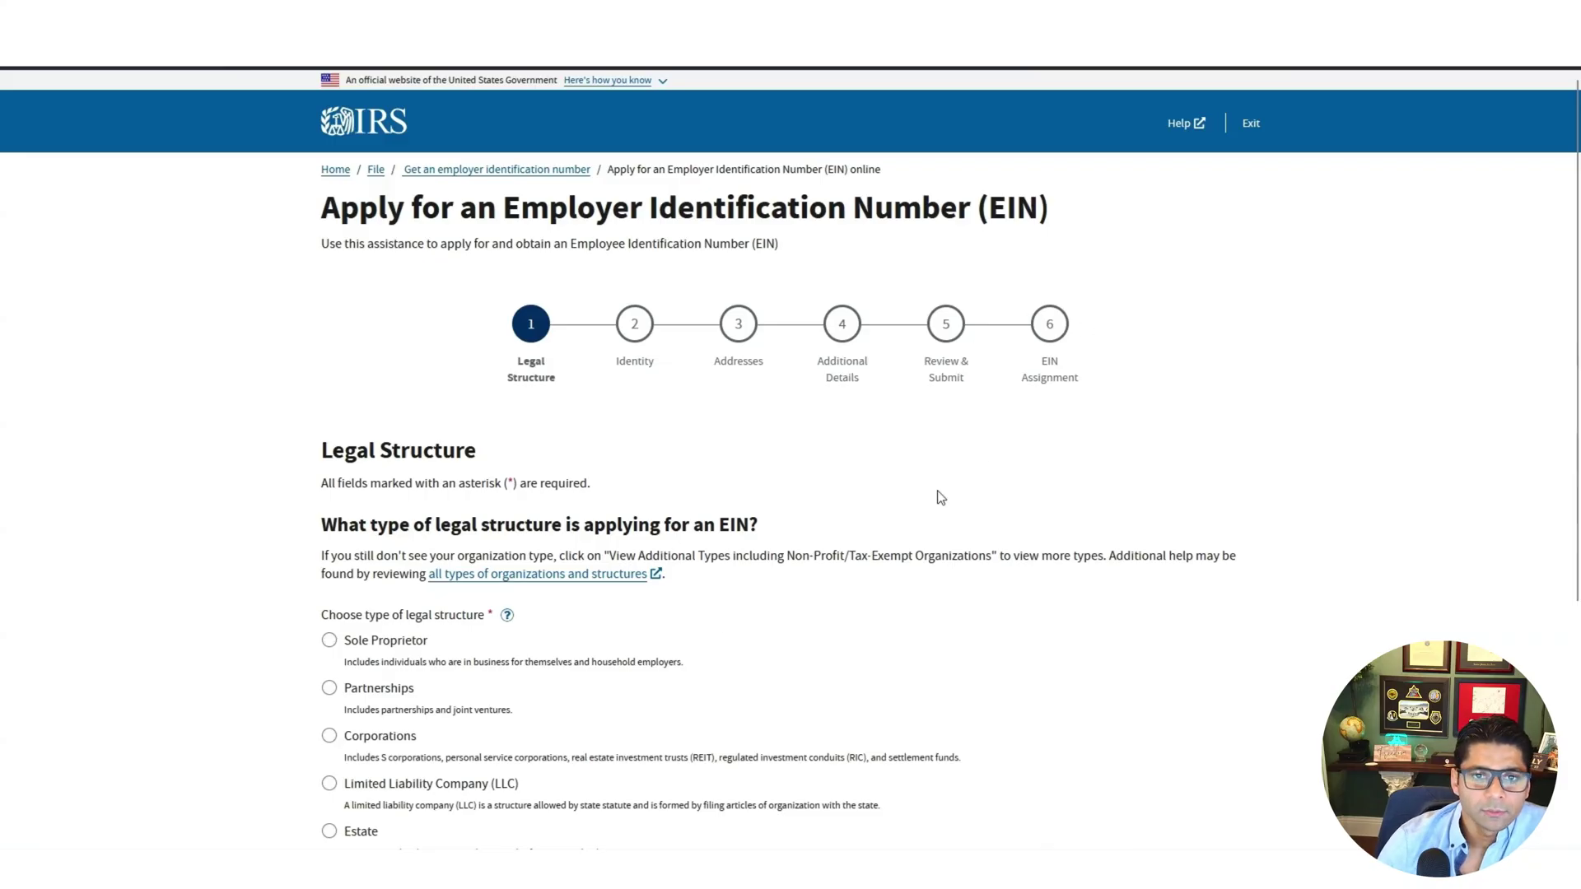
pyautogui.scroll(-3, 934, 574)
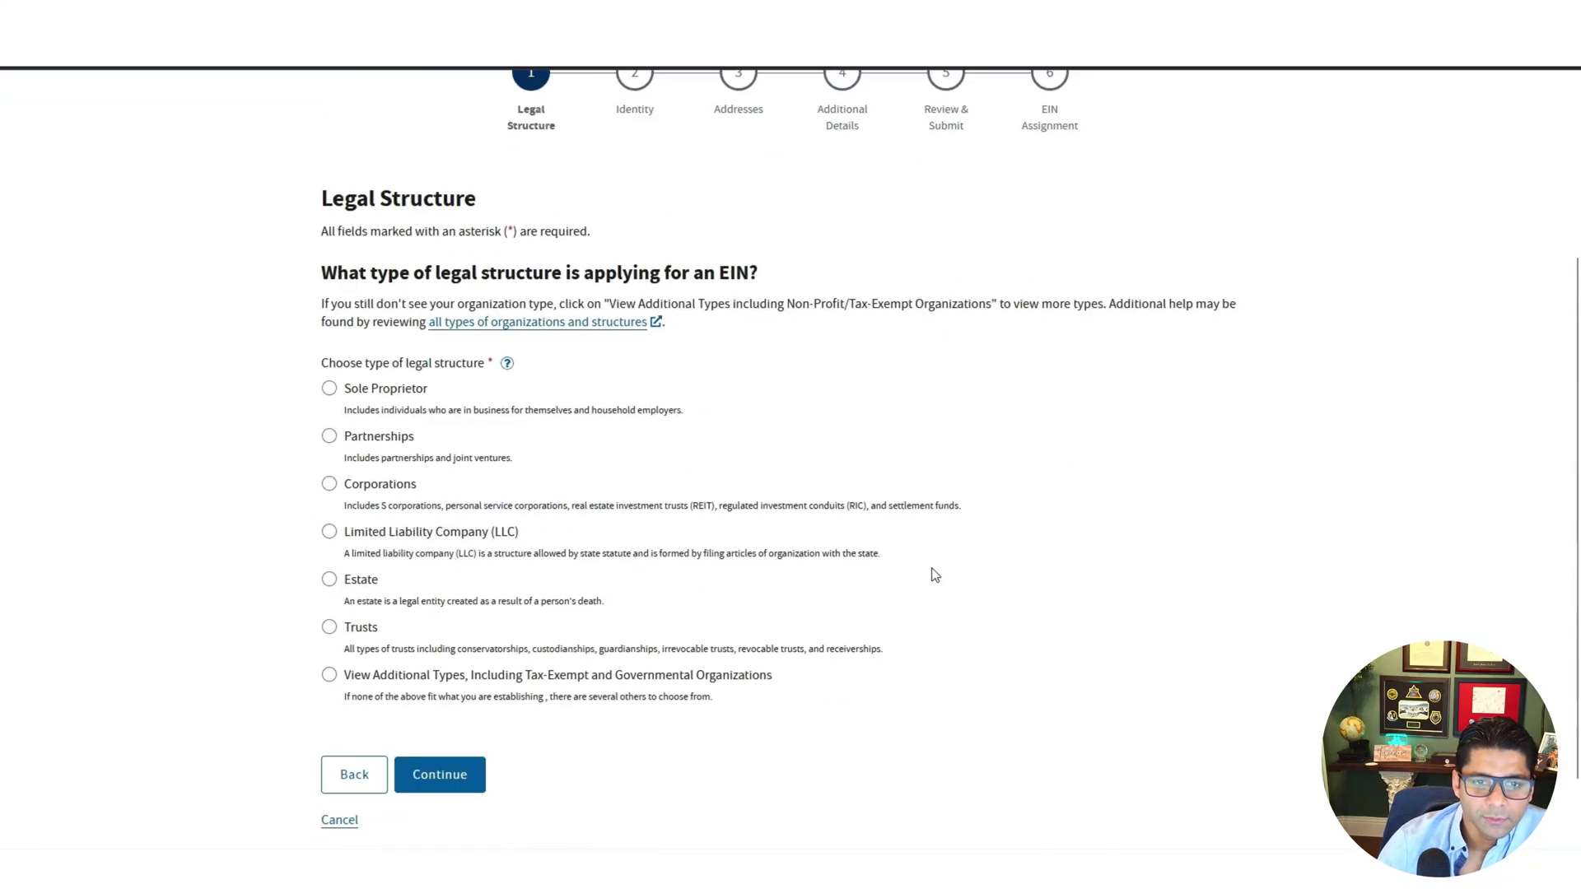
pyautogui.click(329, 532)
pyautogui.scroll(-8, 265, 623)
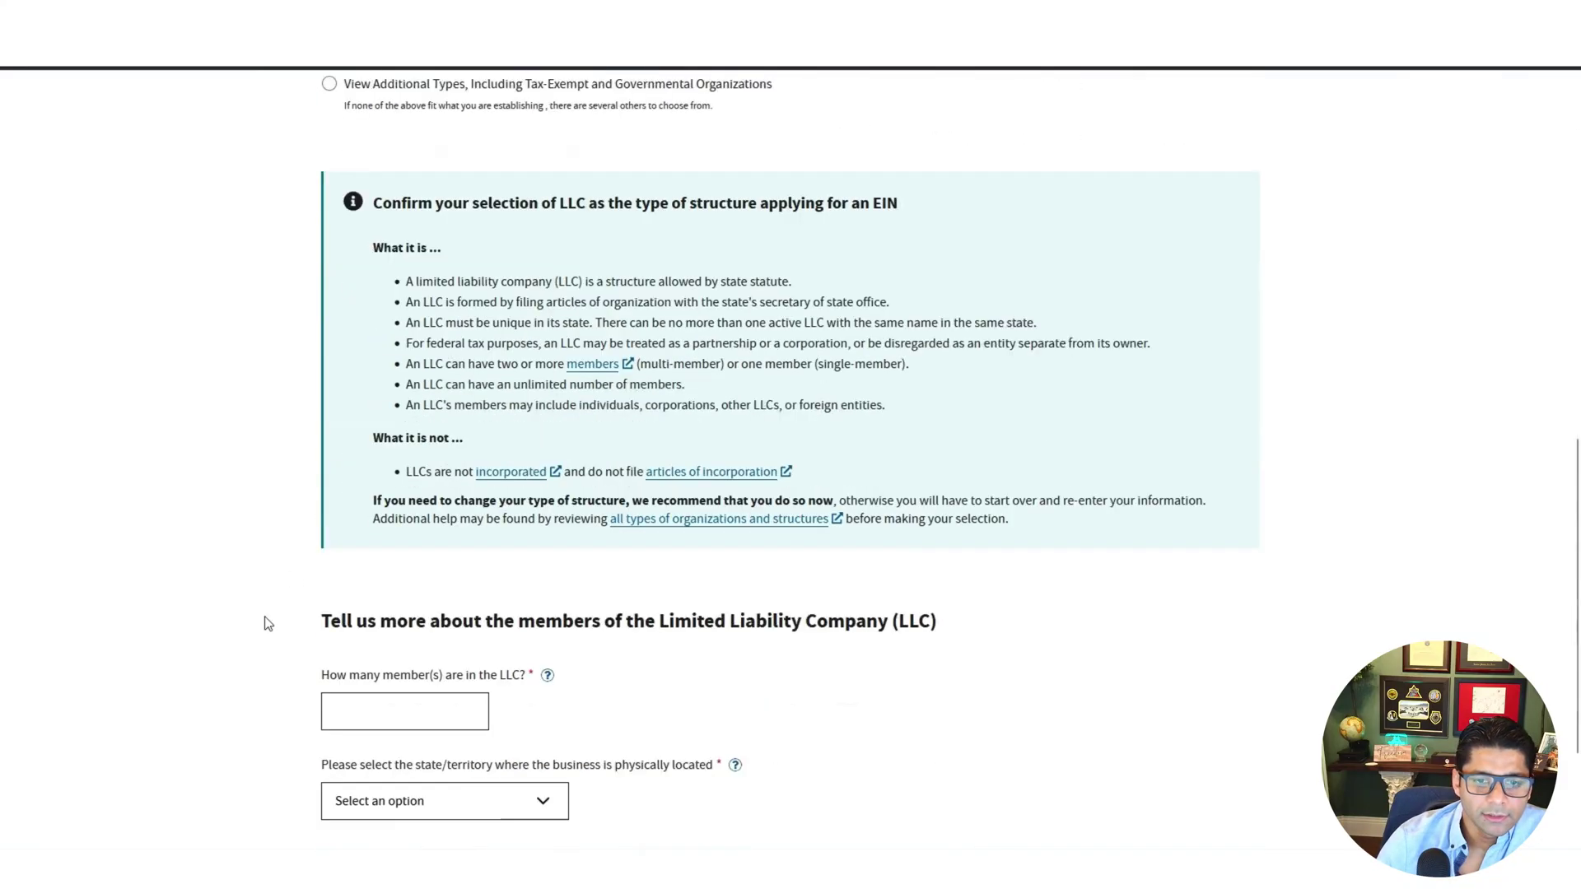
pyautogui.scroll(-2, 265, 623)
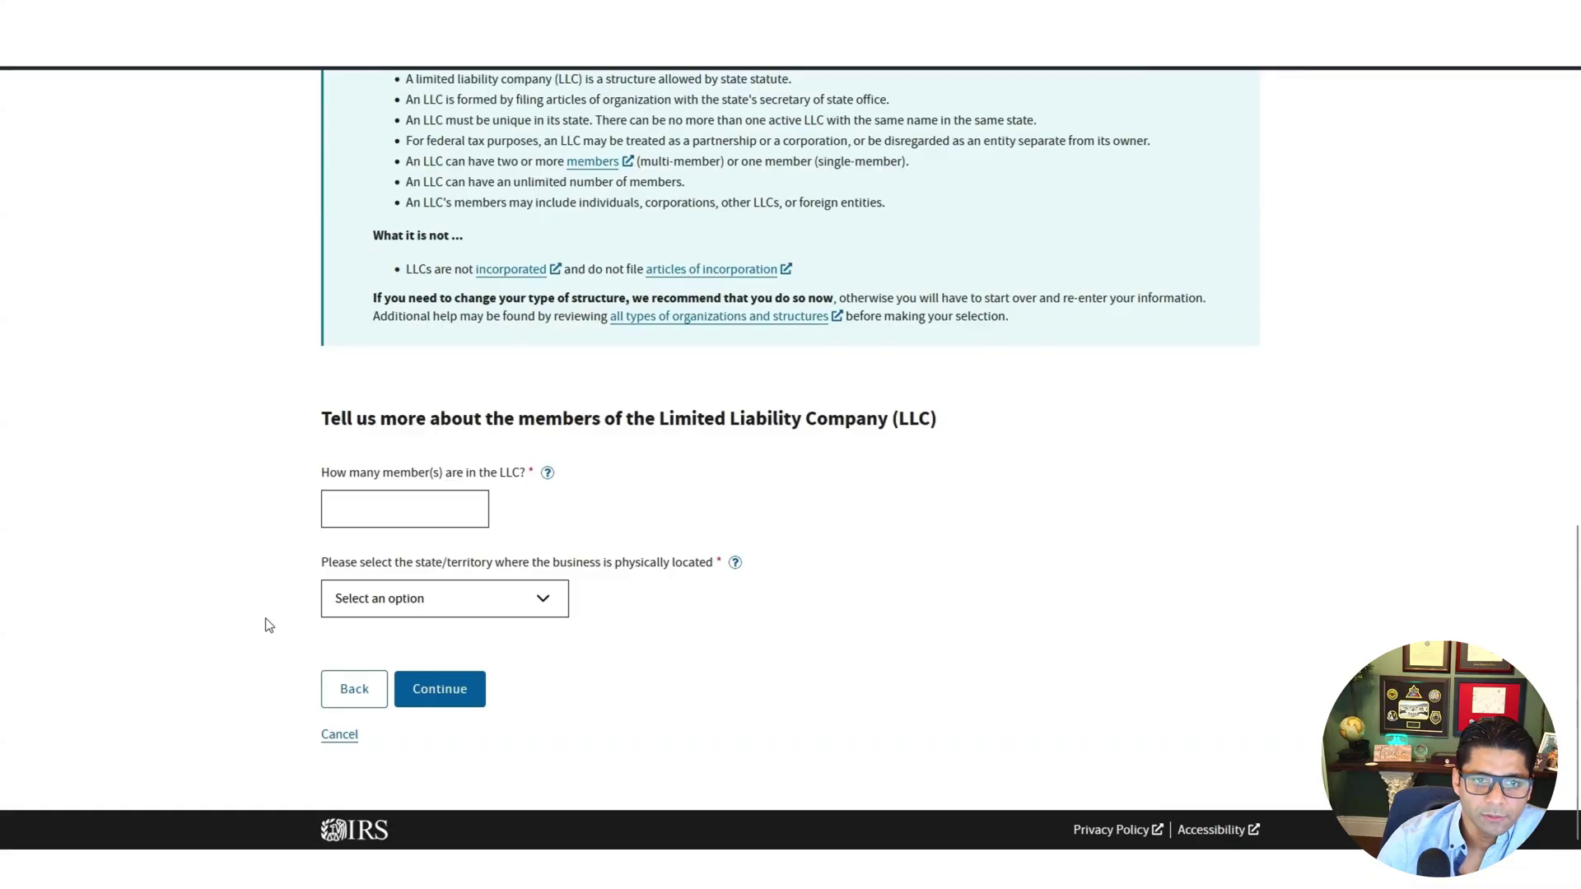
pyautogui.scroll(12, 265, 623)
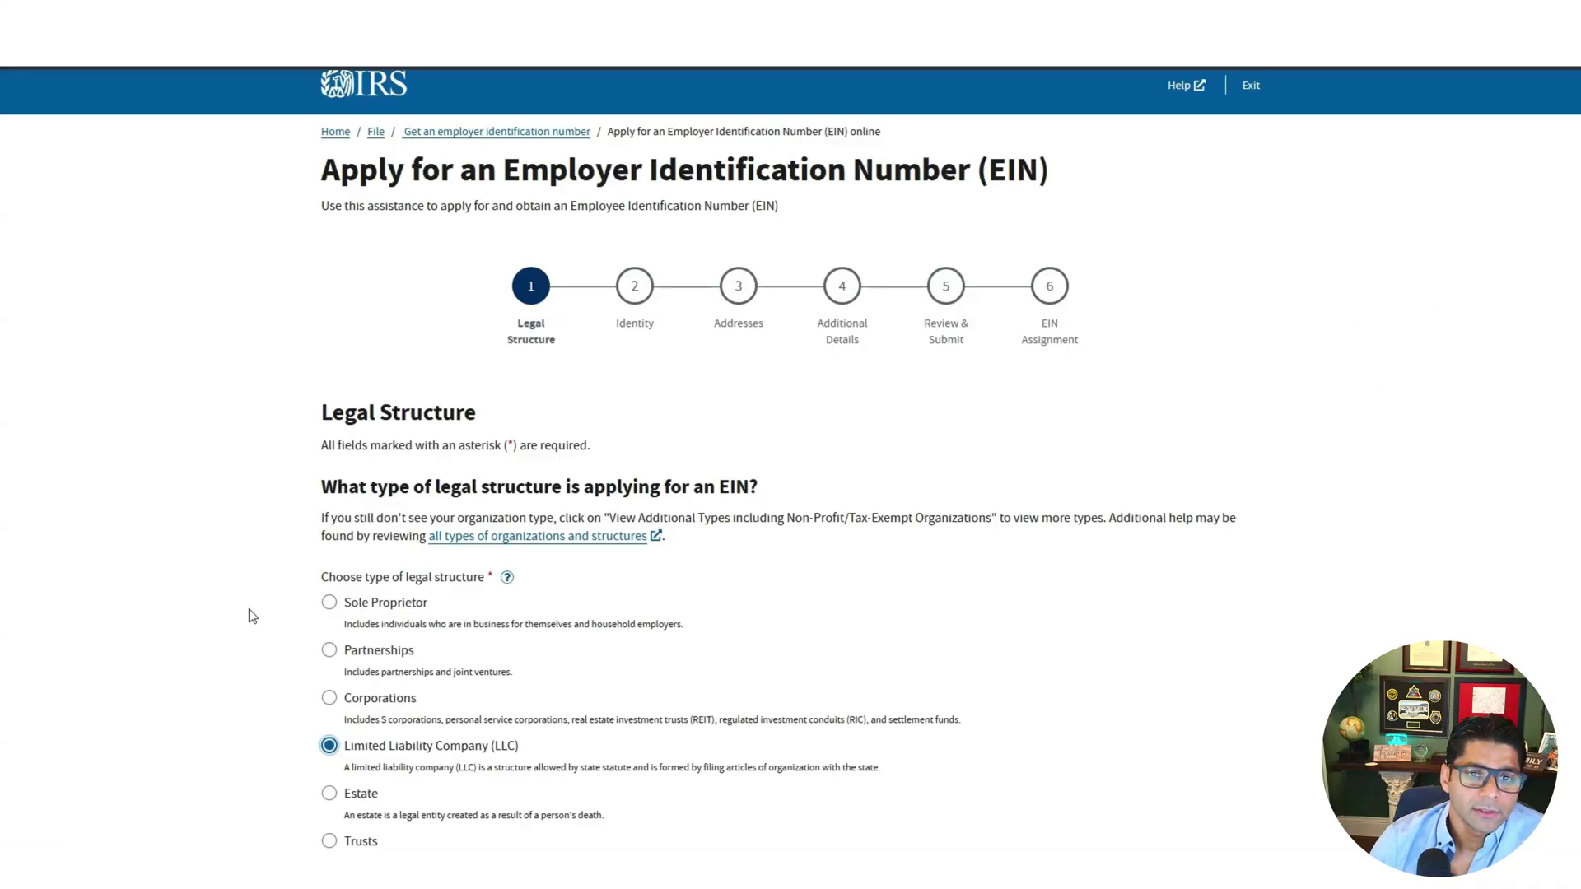
pyautogui.click(116, 33)
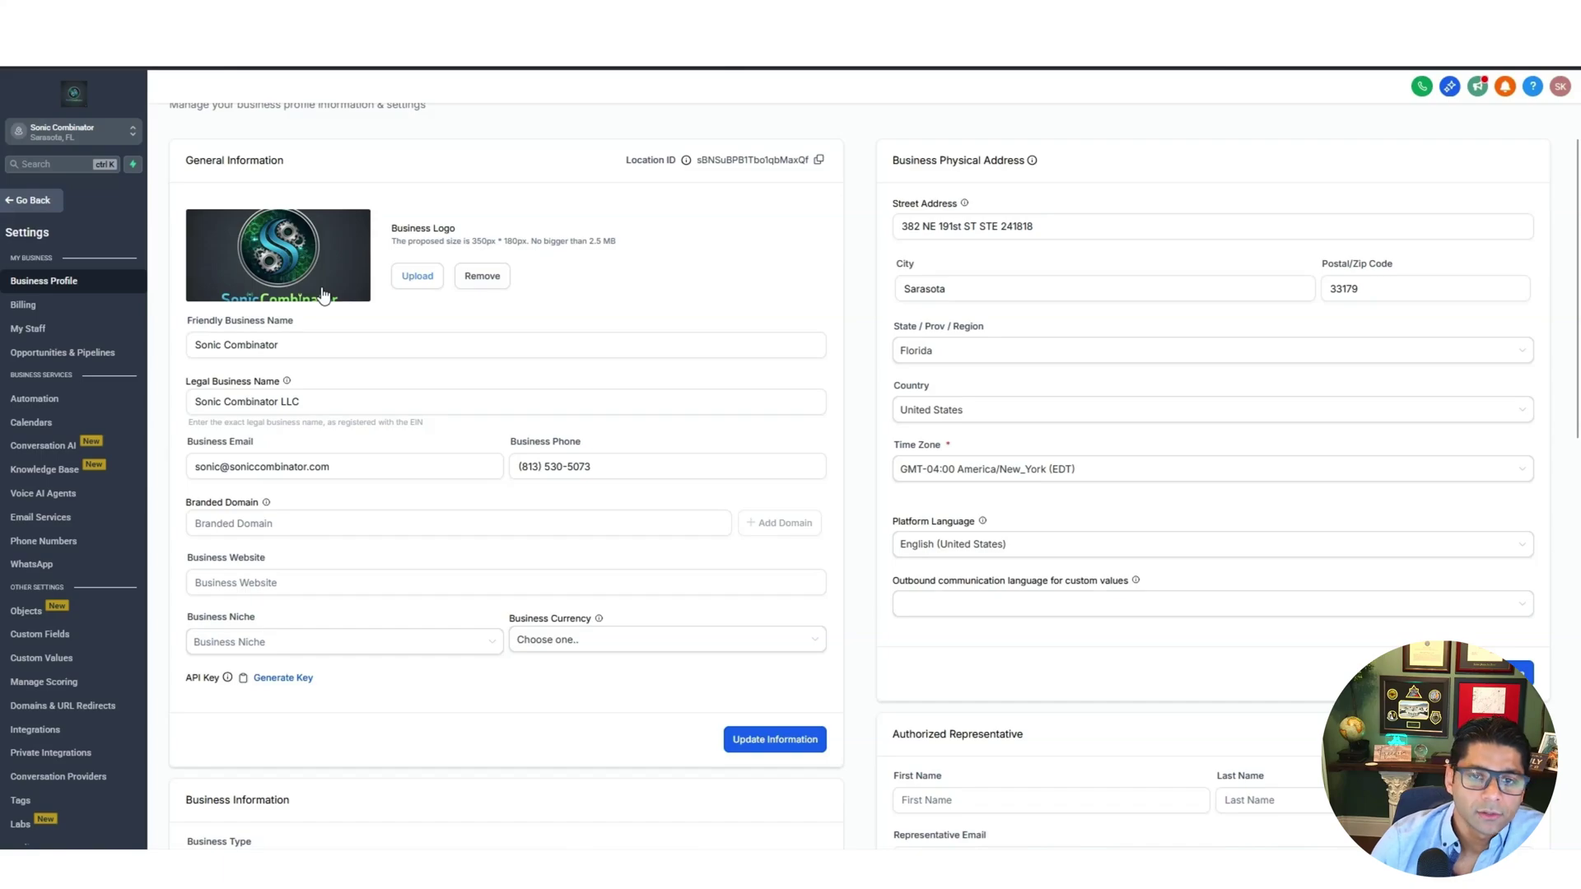
# Keep the business email unchanged and add branded.soniccombinator.com as the Branded Domain
pyautogui.click(364, 467)
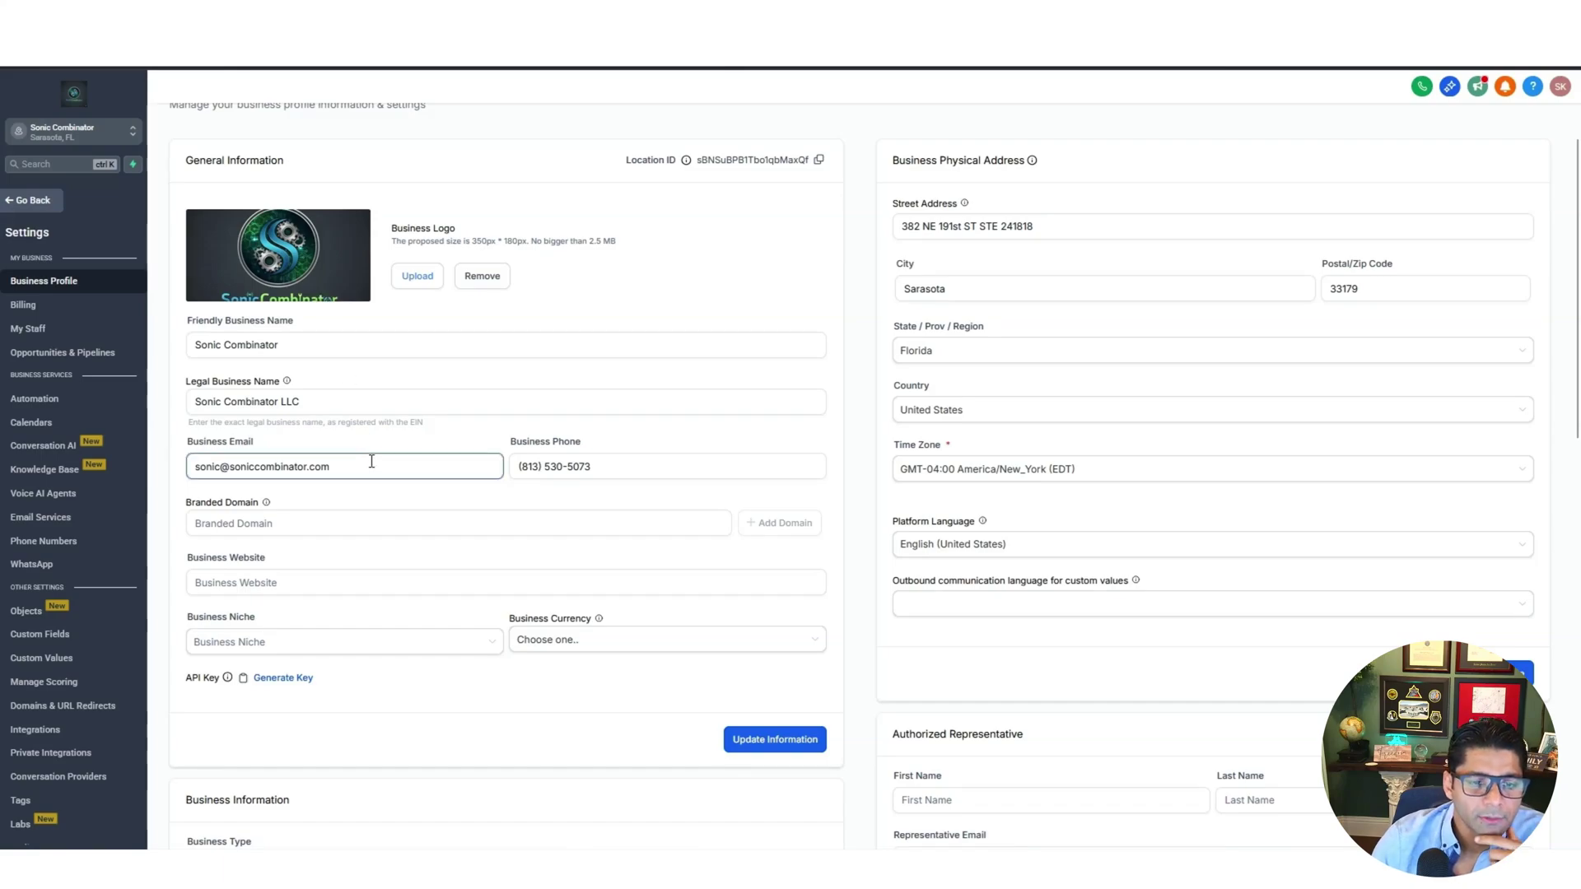
pyautogui.click(374, 494)
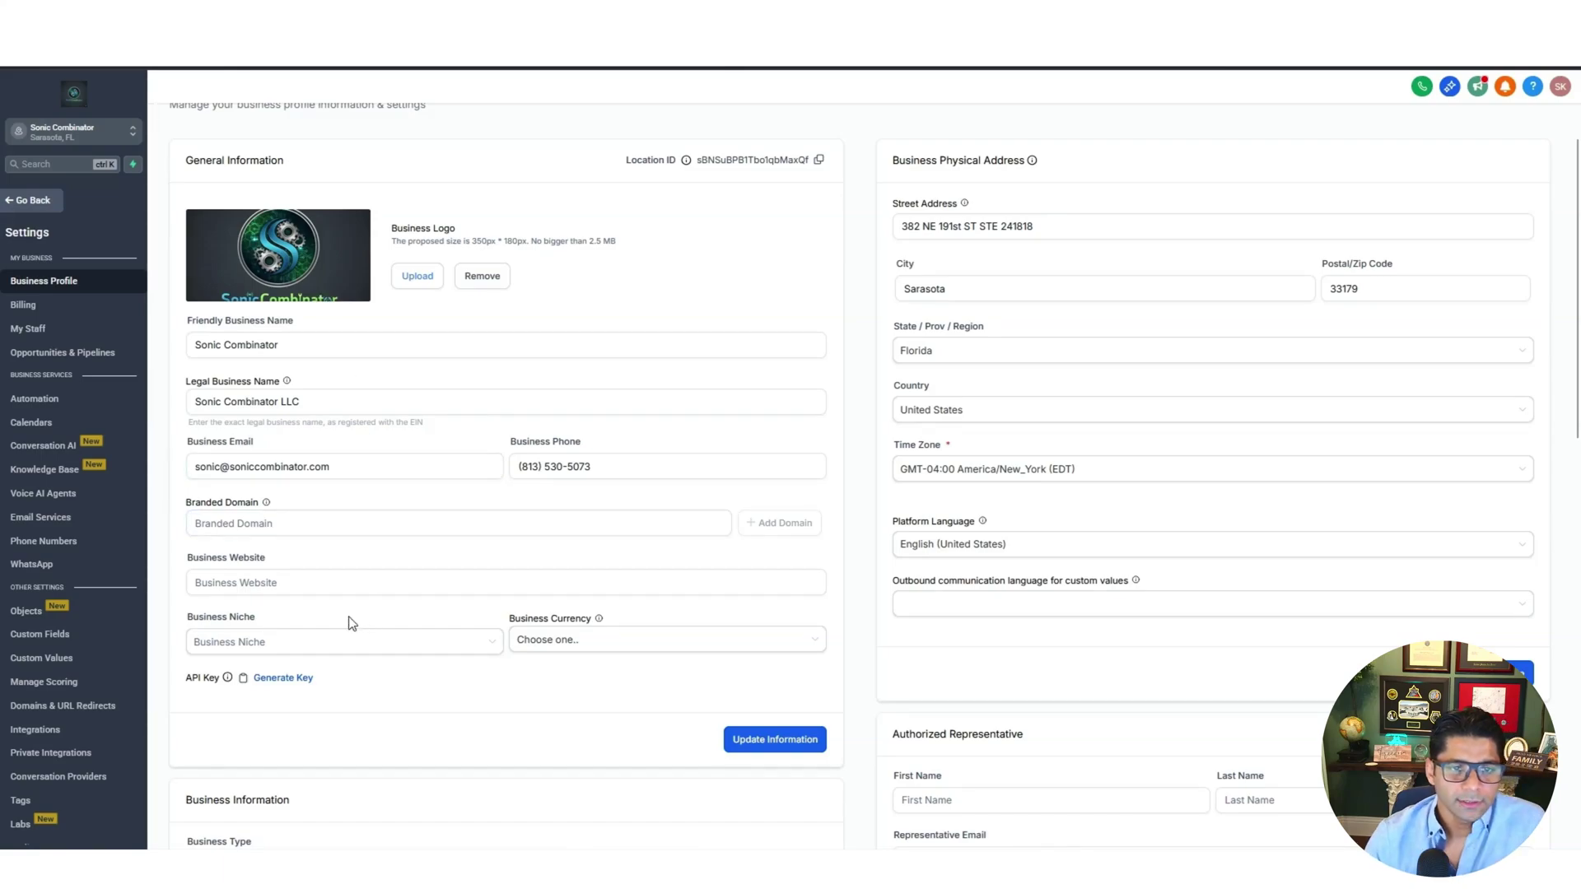
pyautogui.click(329, 524)
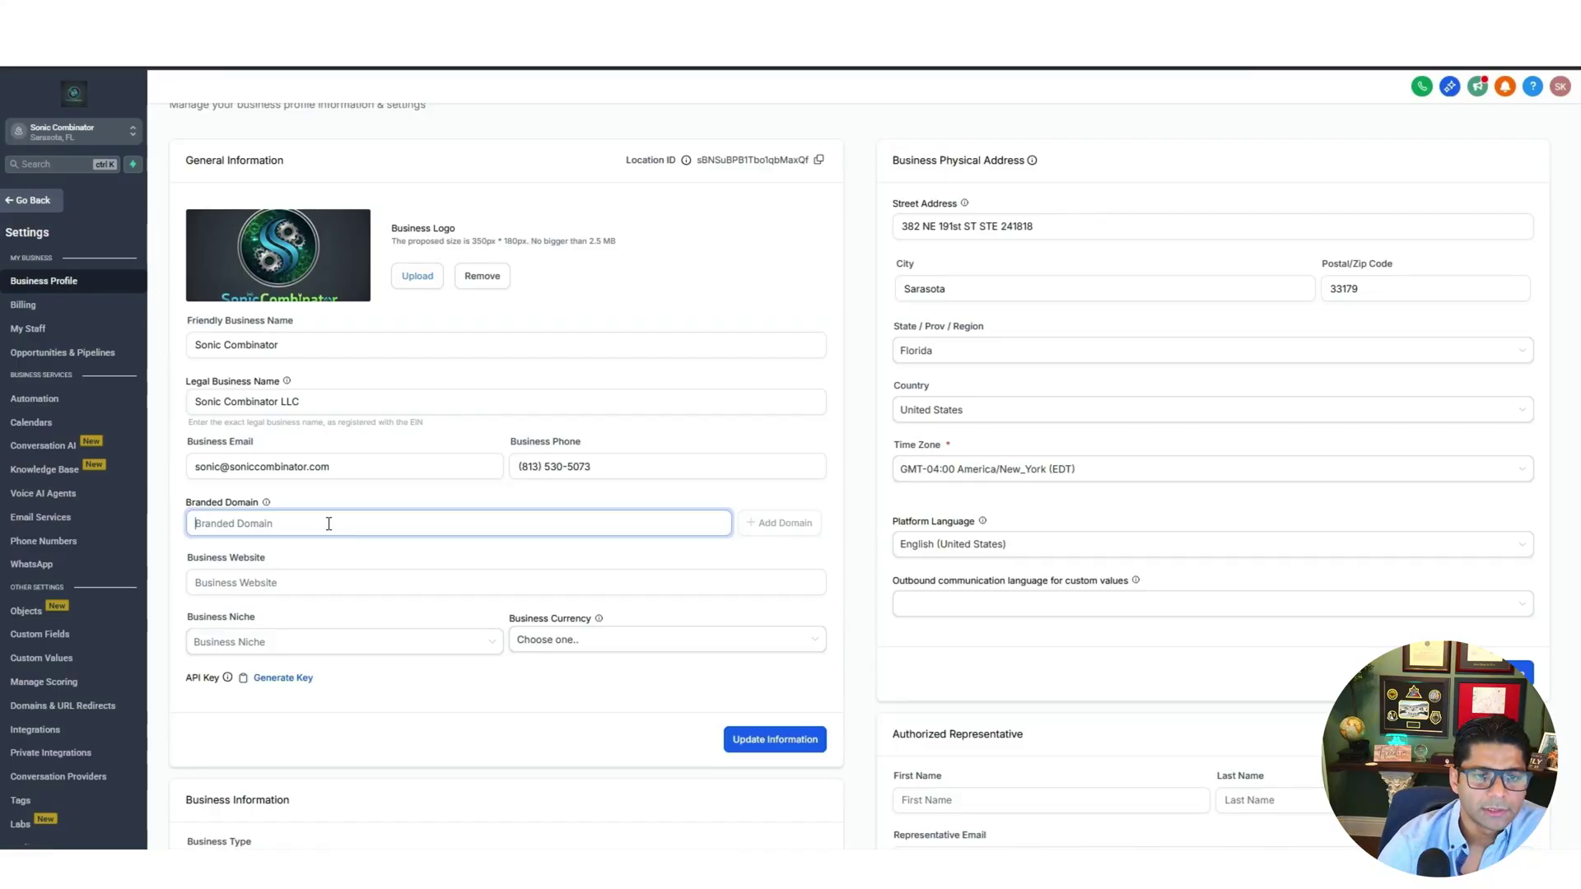
pyautogui.write('branded.soniccombinator.com')
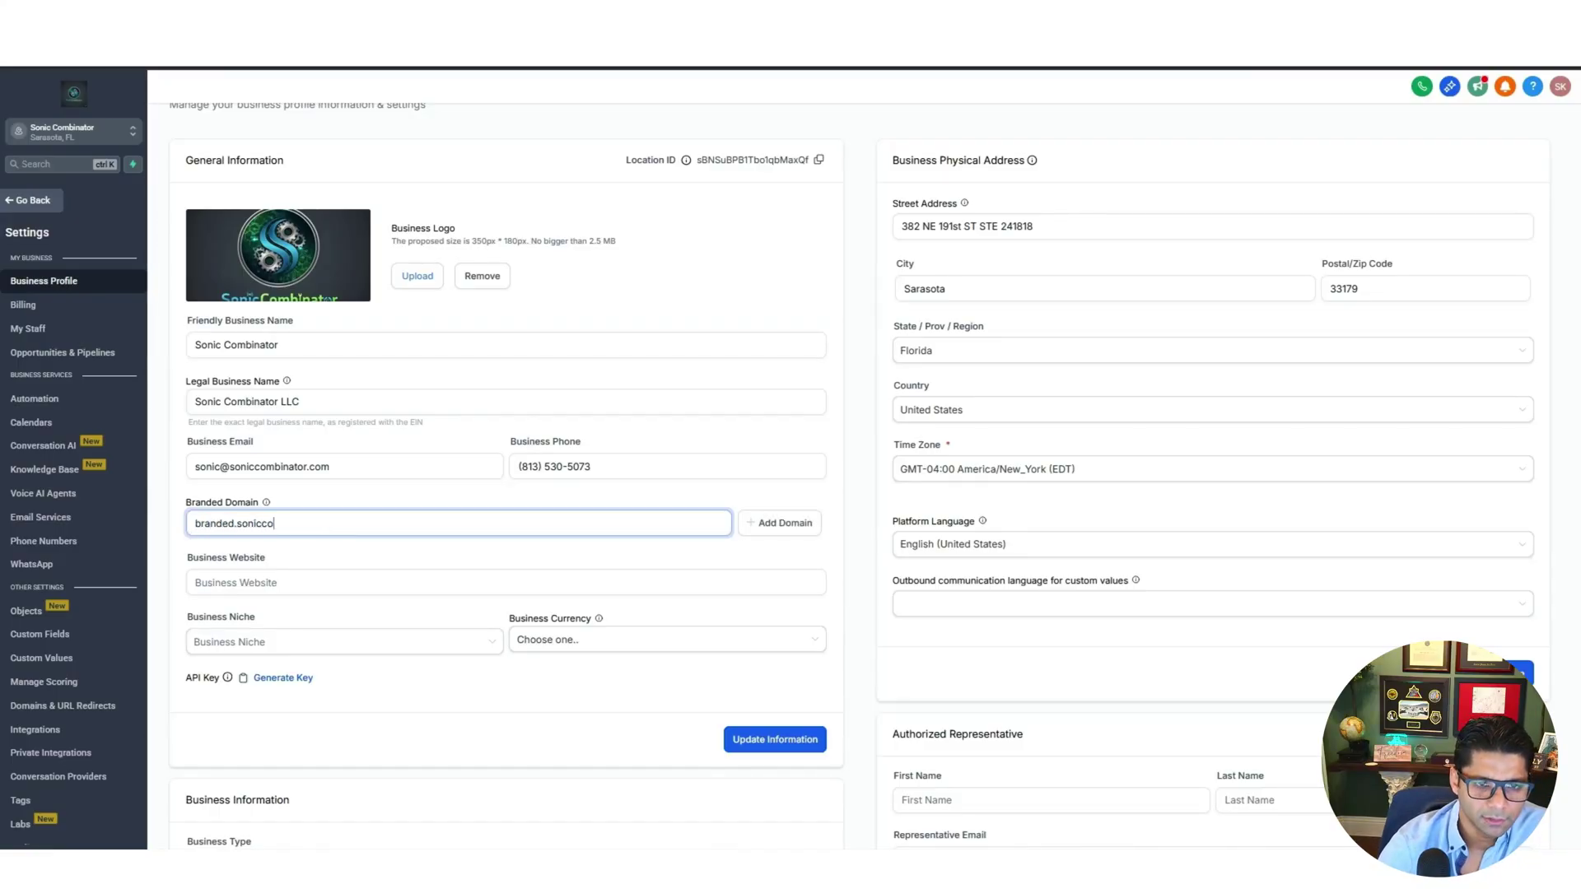
pyautogui.click(789, 525)
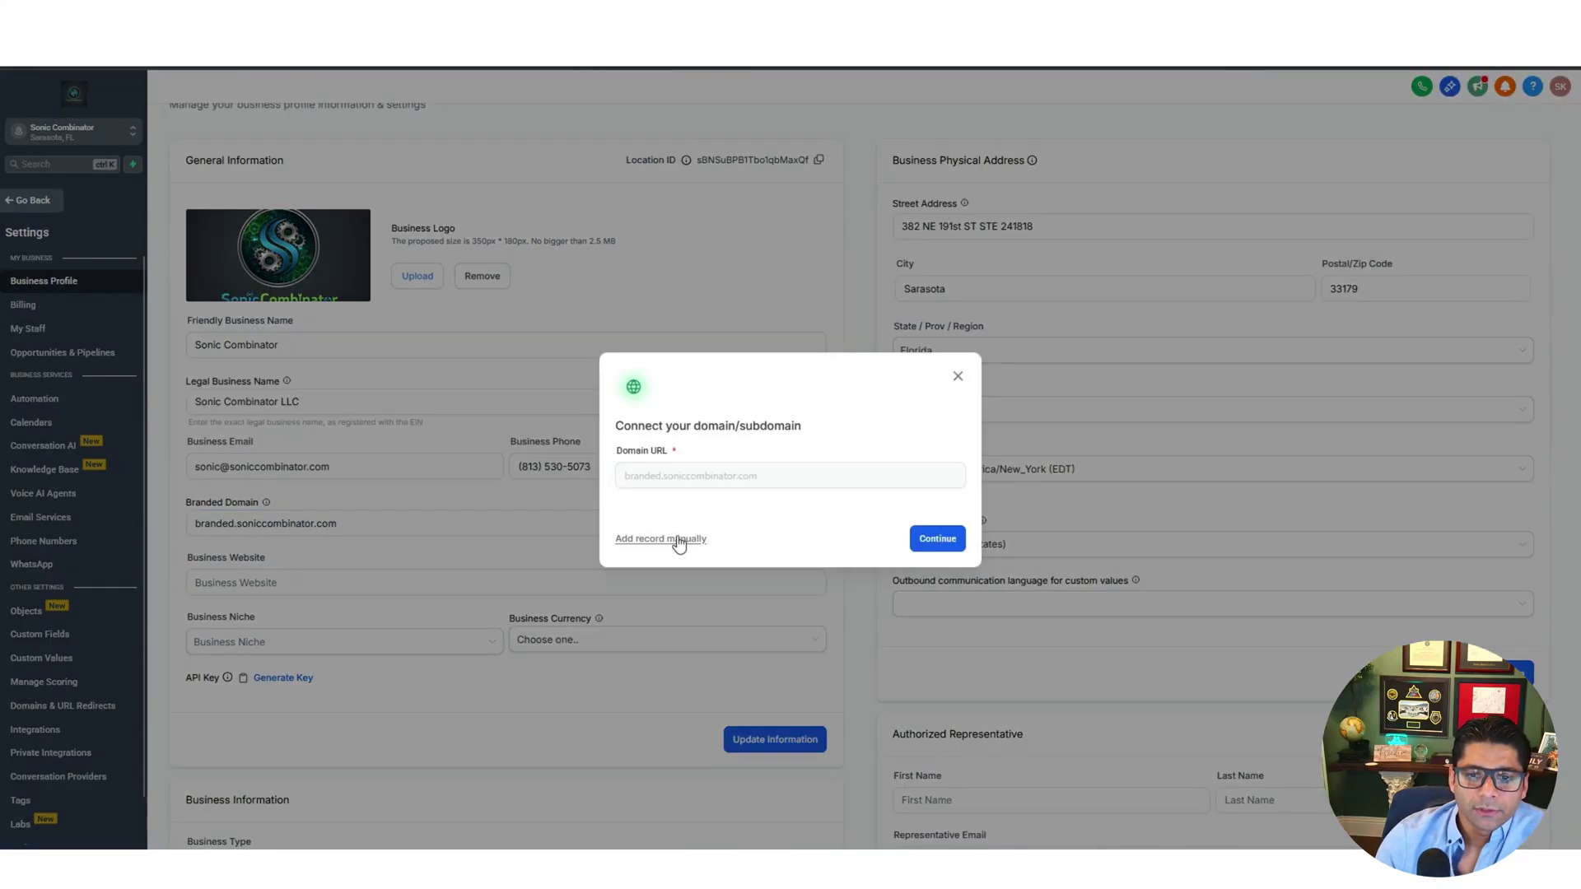
pyautogui.click(676, 540)
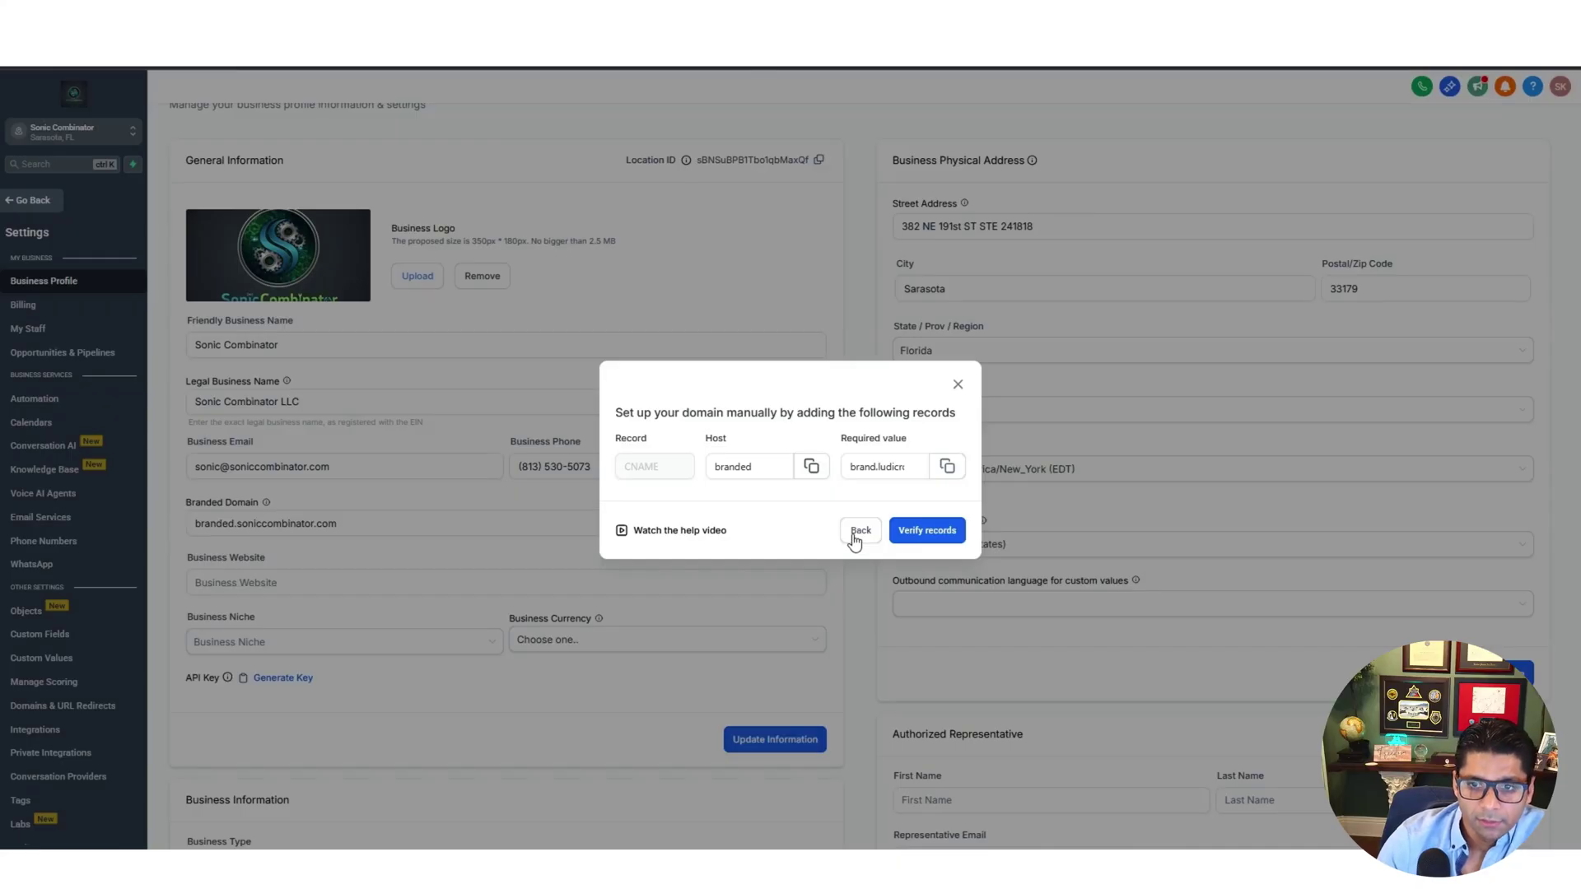
pyautogui.click(857, 535)
# Set the Business Niche to Marketing Agency
pyautogui.click(443, 586)
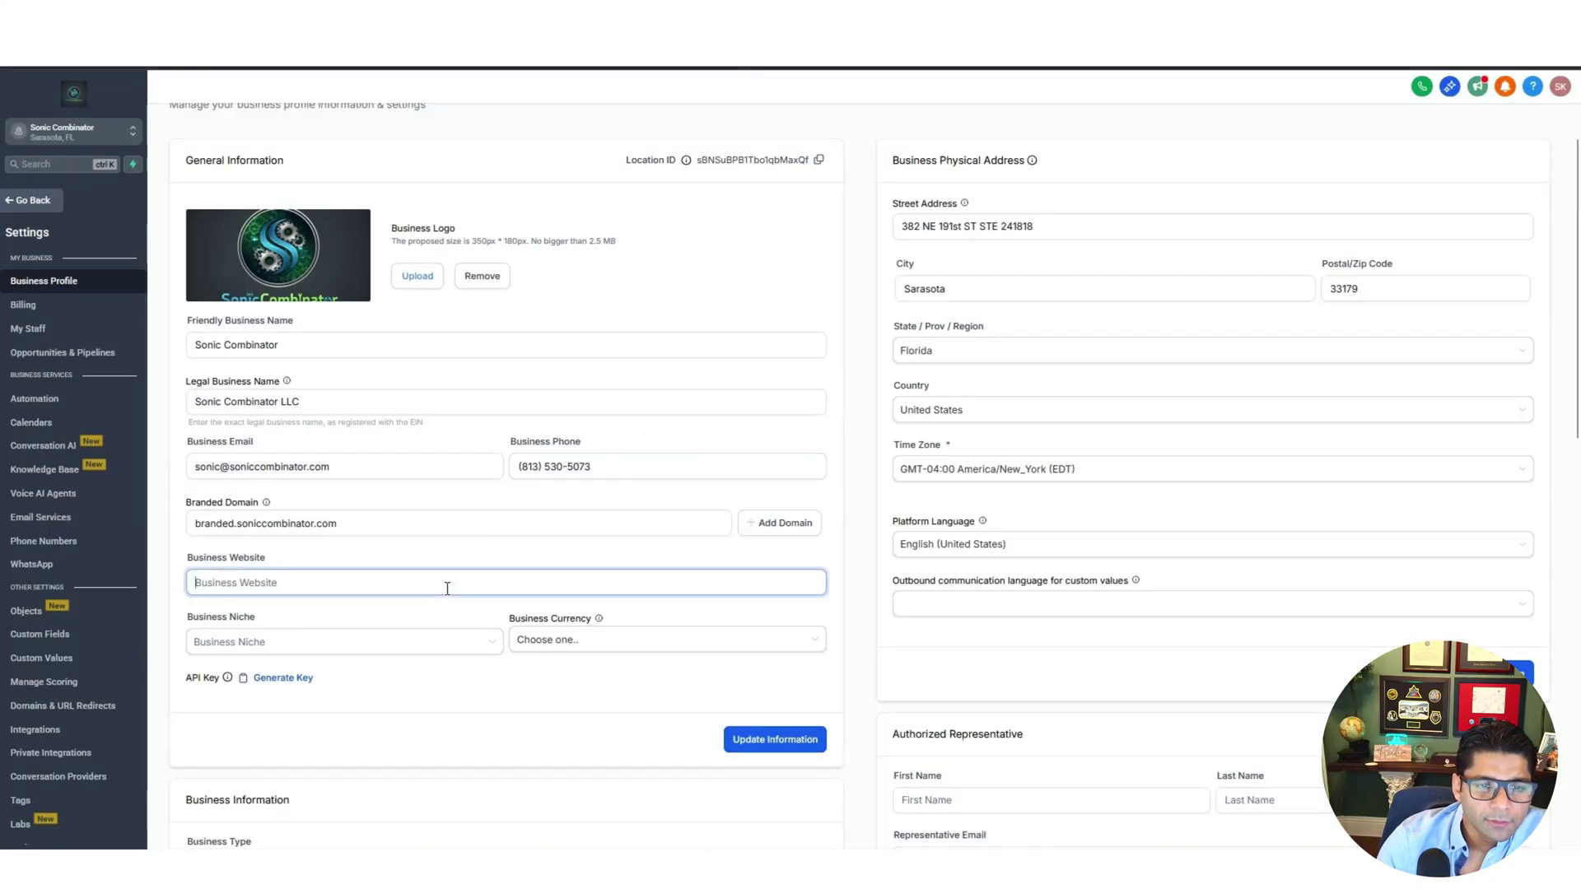
pyautogui.scroll(-3, 403, 597)
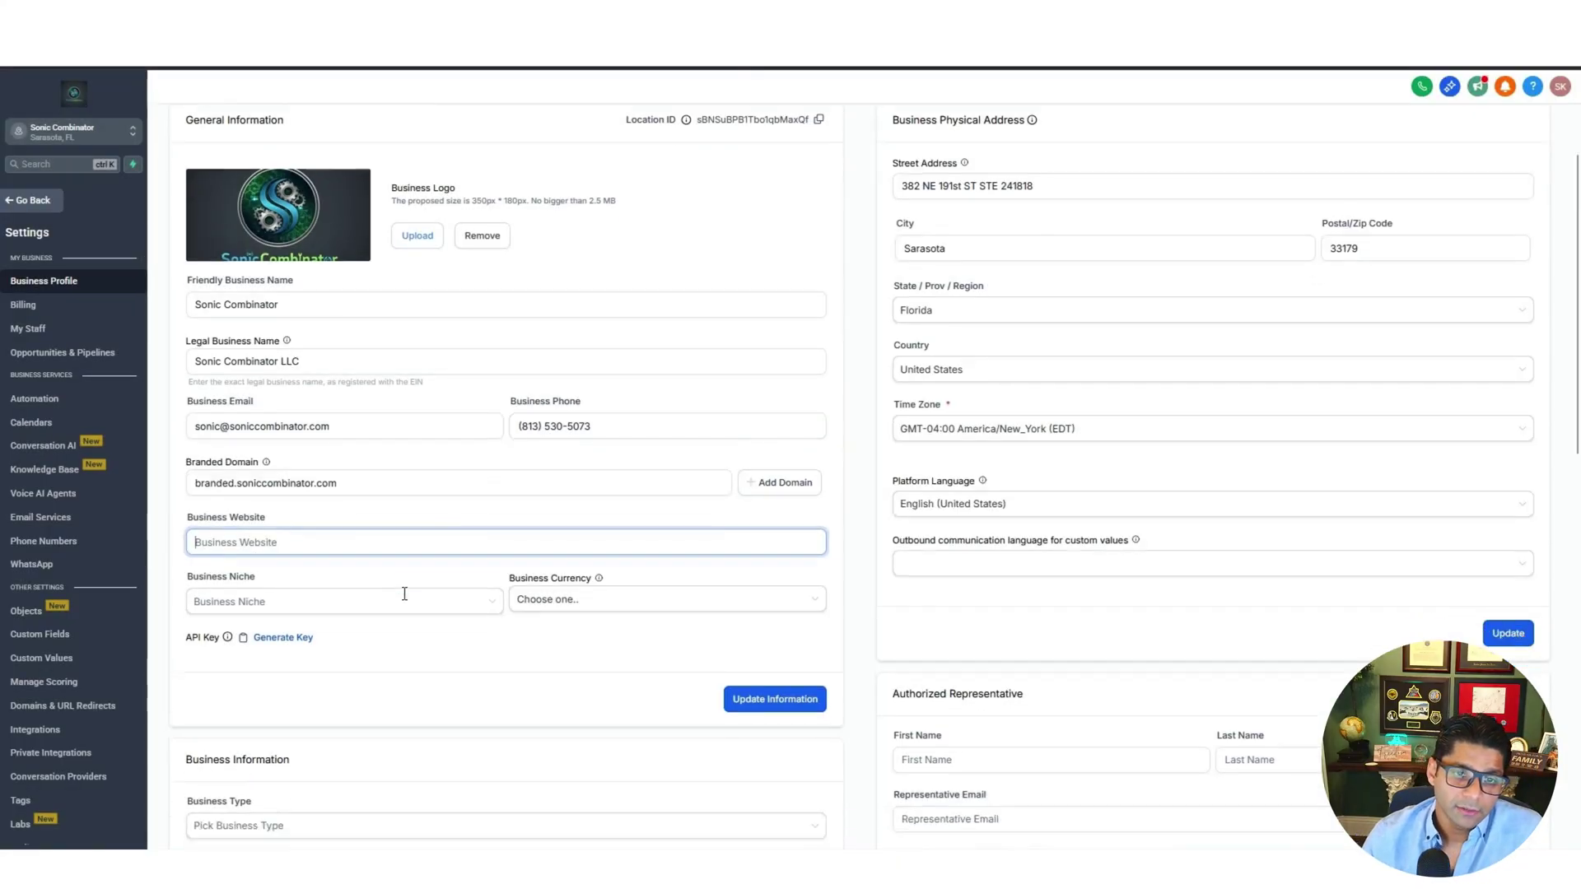
pyautogui.click(463, 513)
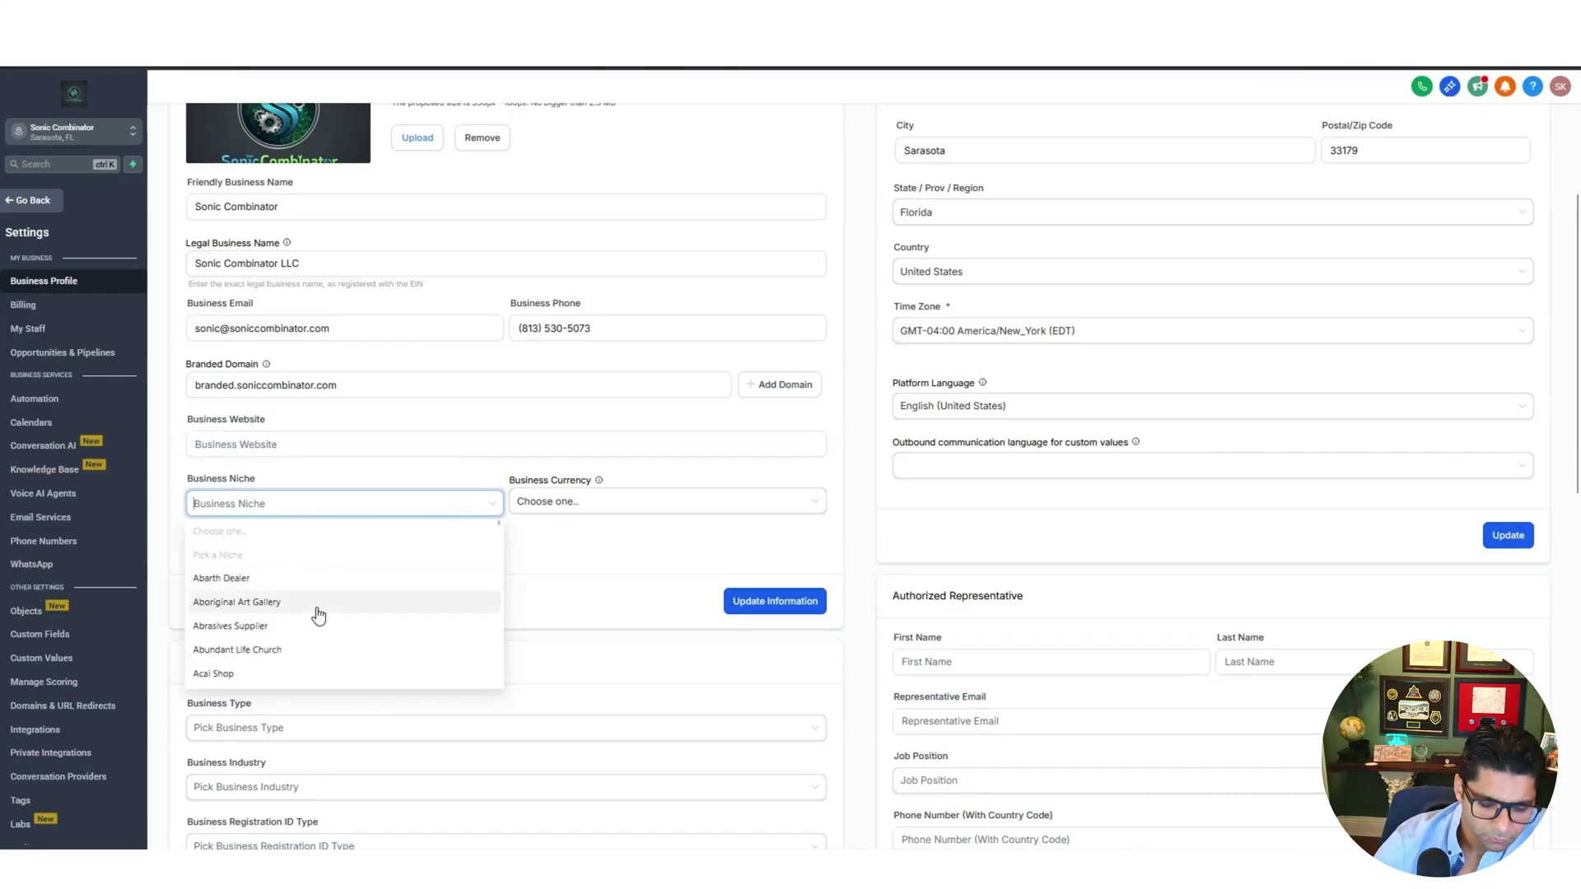
pyautogui.write('marketing')
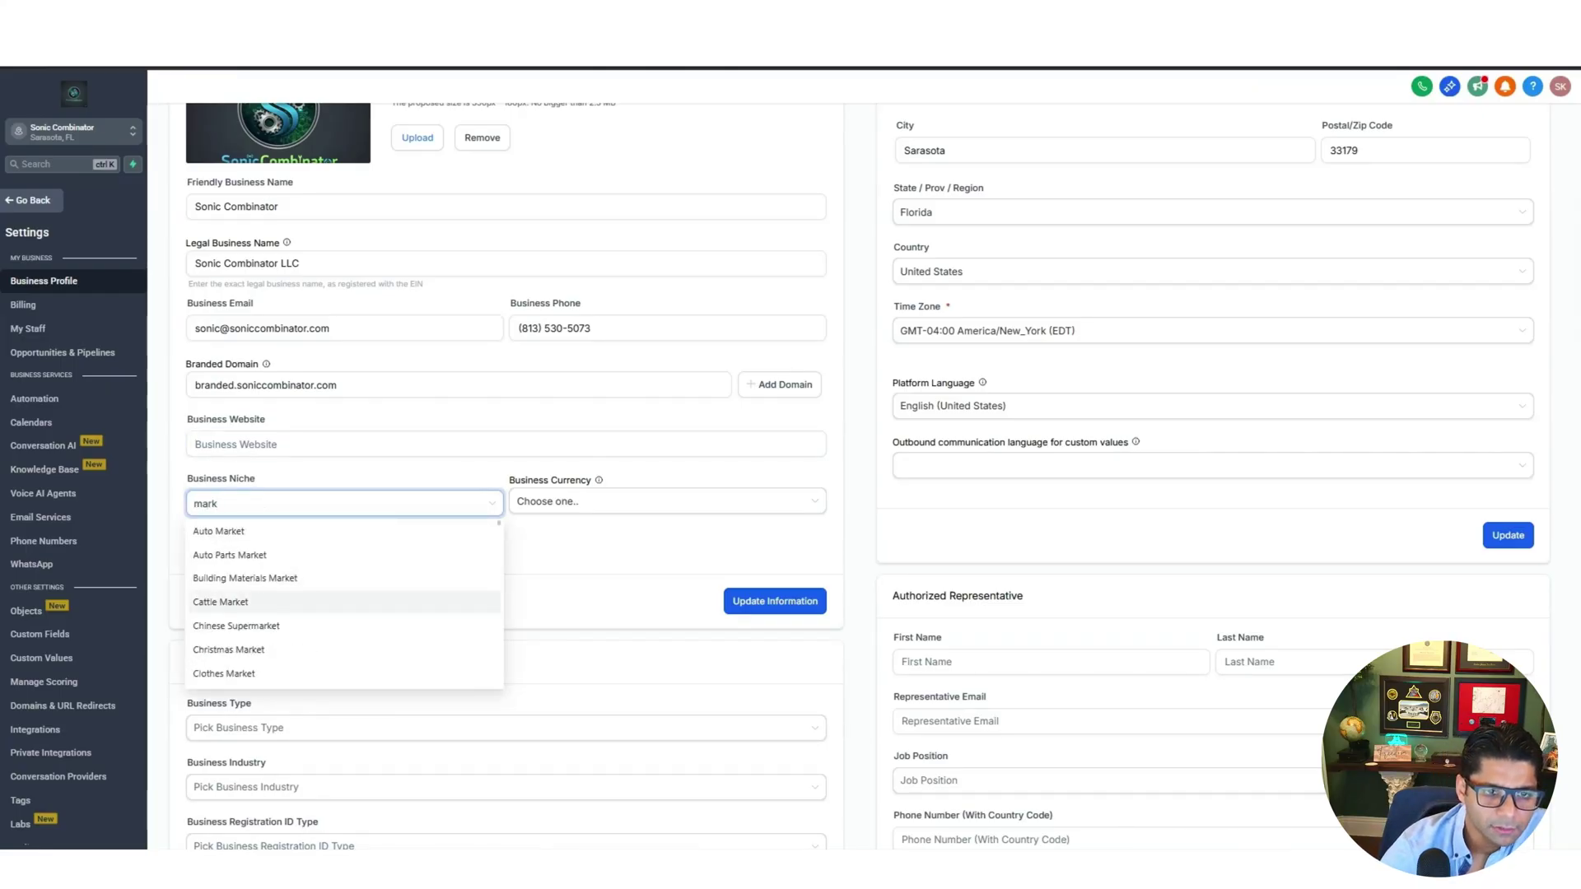
pyautogui.click(235, 560)
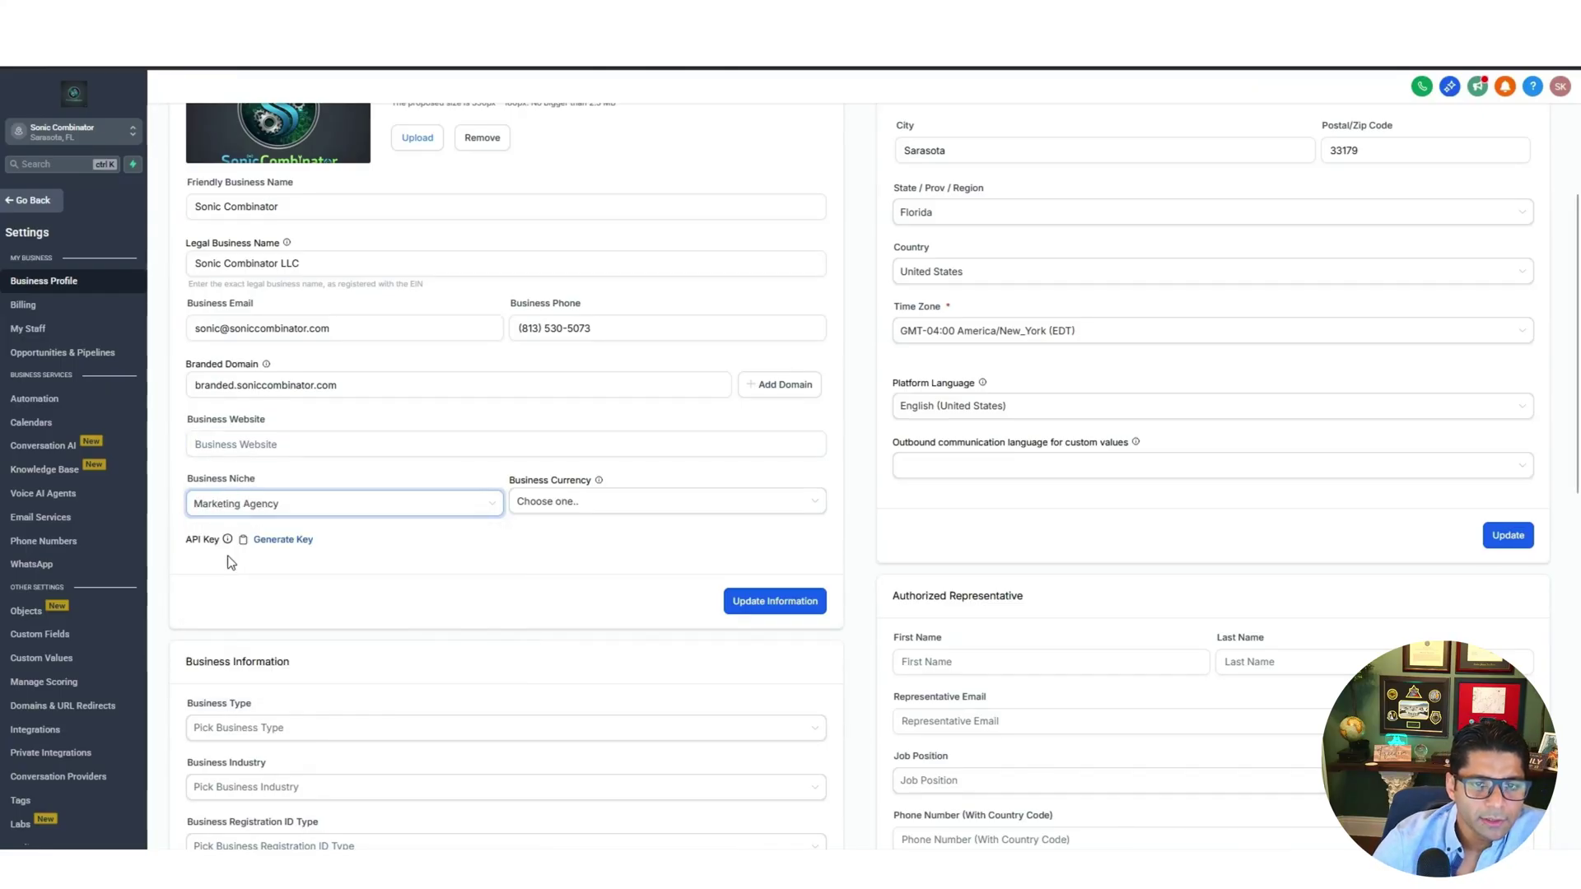
# Choose USD - US Dollar ($) as the Business Currency
pyautogui.click(677, 503)
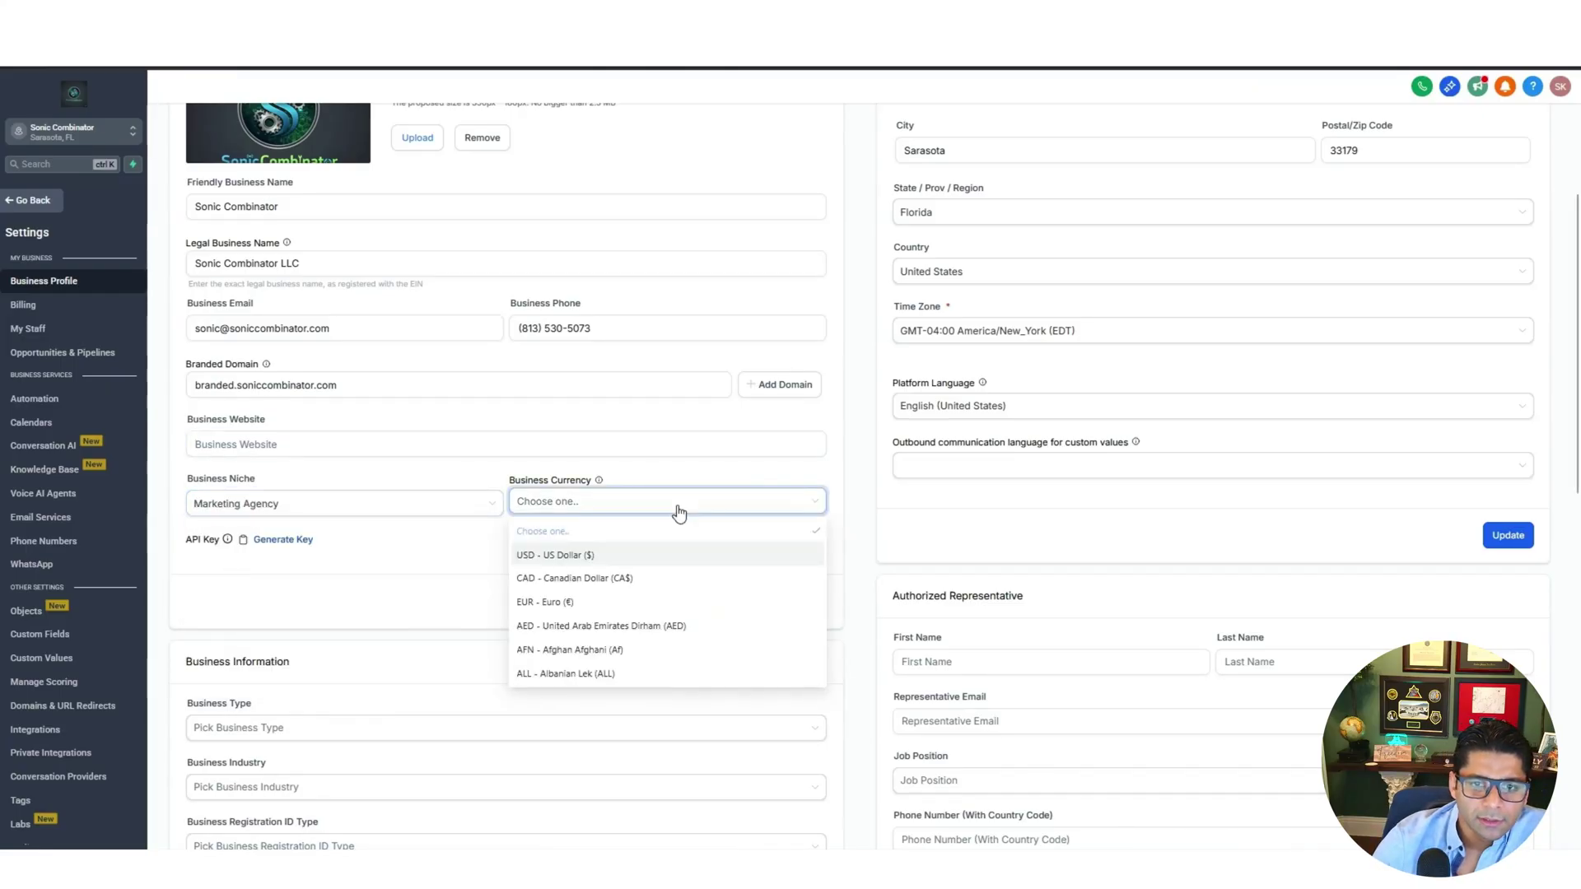
pyautogui.click(646, 561)
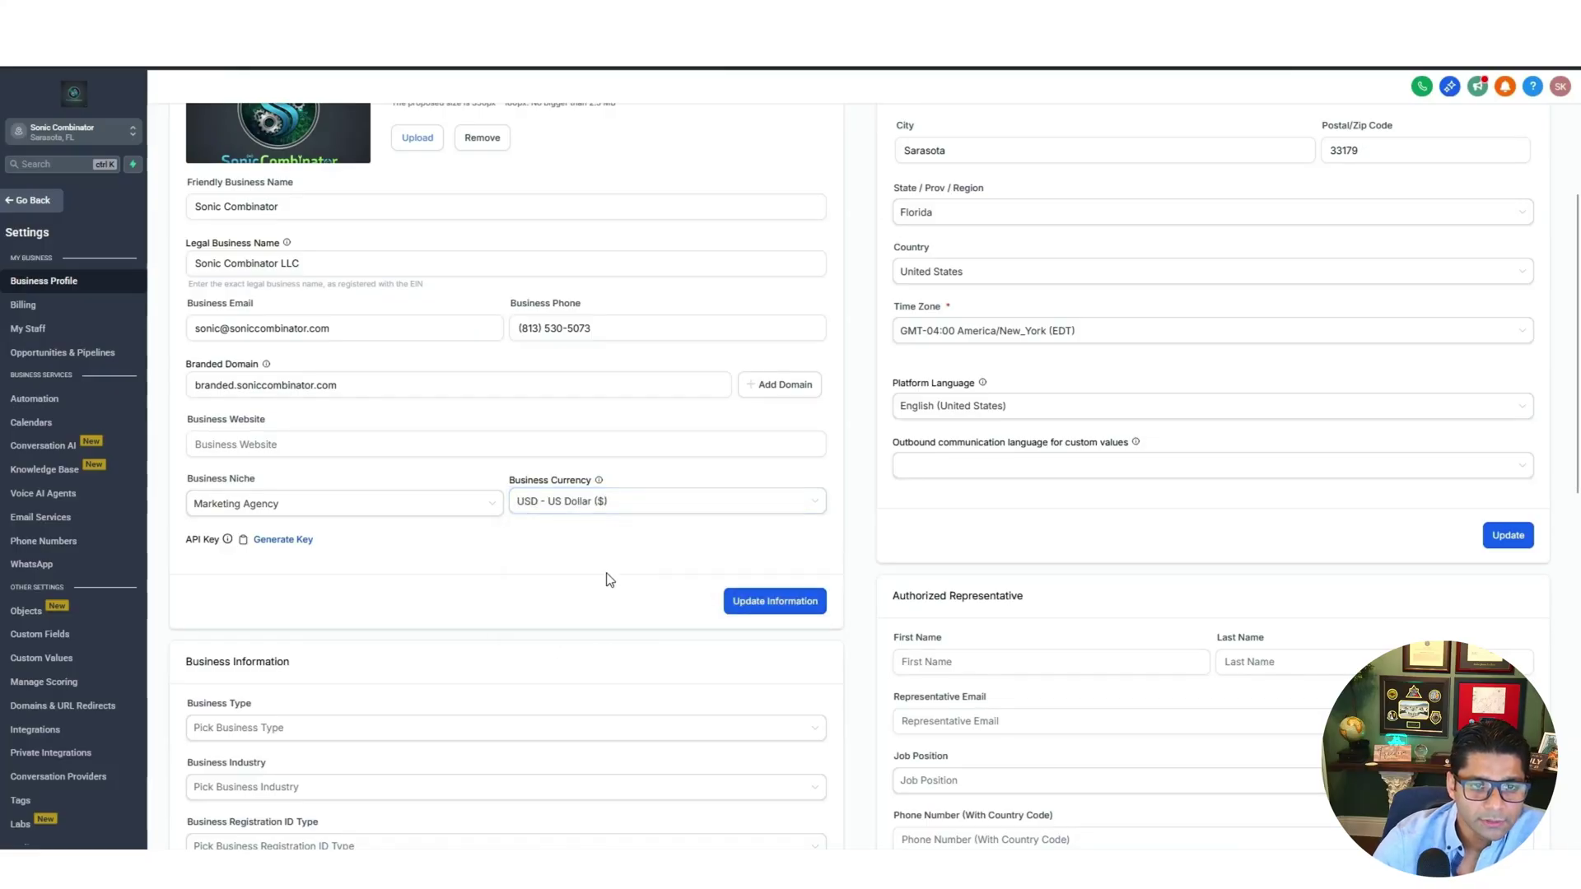
pyautogui.scroll(-1, 605, 575)
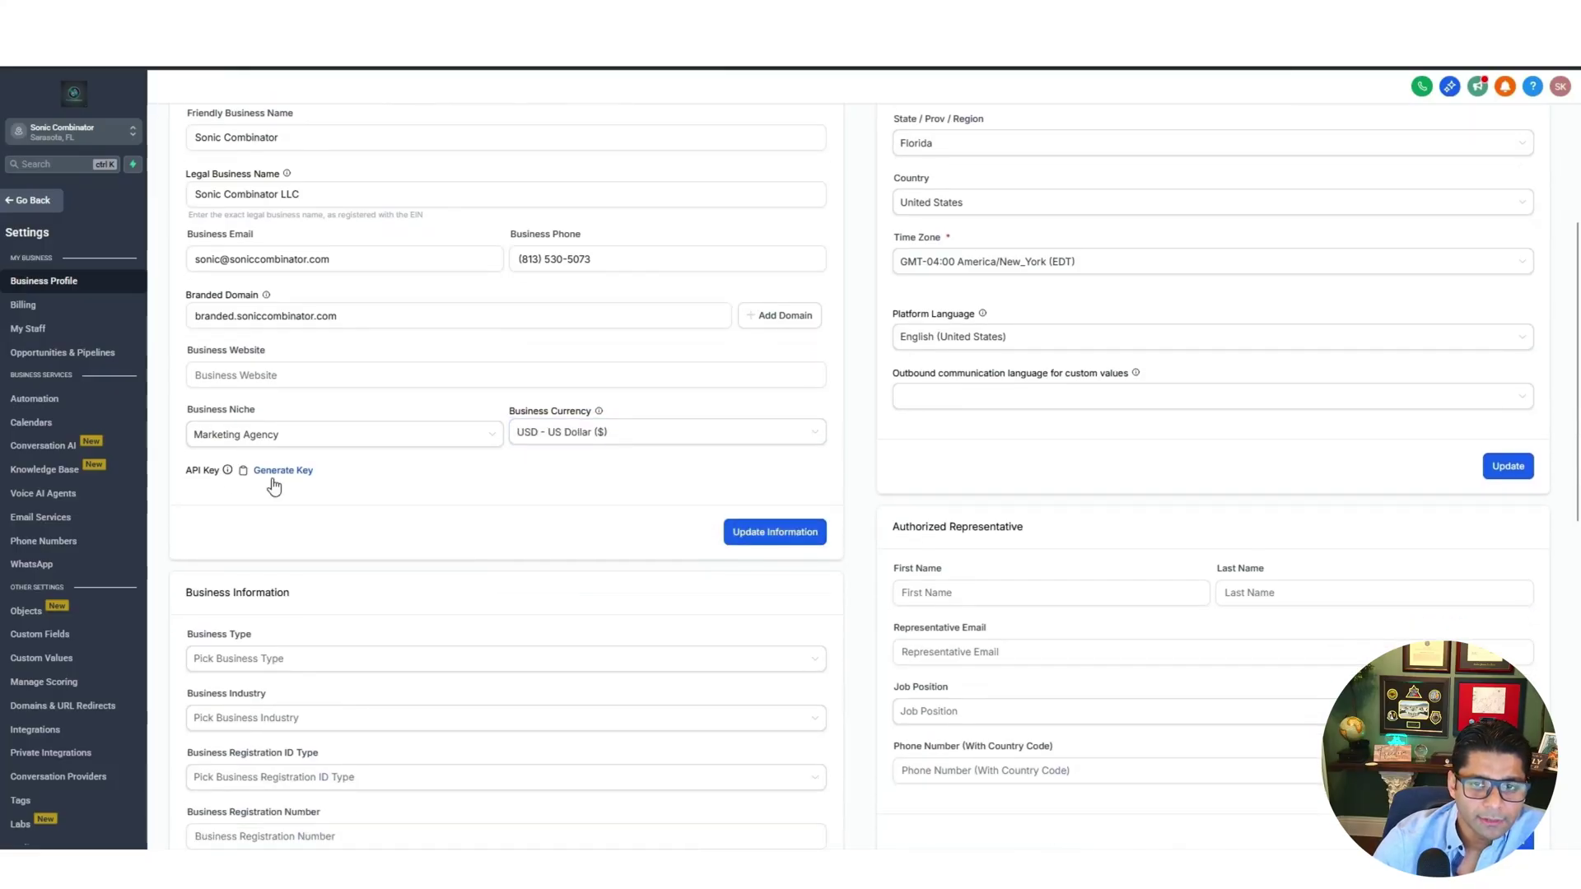
pyautogui.scroll(1, 688, 571)
# Set Business Type to Limited Liability Company Or Sole-Proprietorship and Industry to Online
pyautogui.scroll(-4, 689, 571)
pyautogui.click(448, 381)
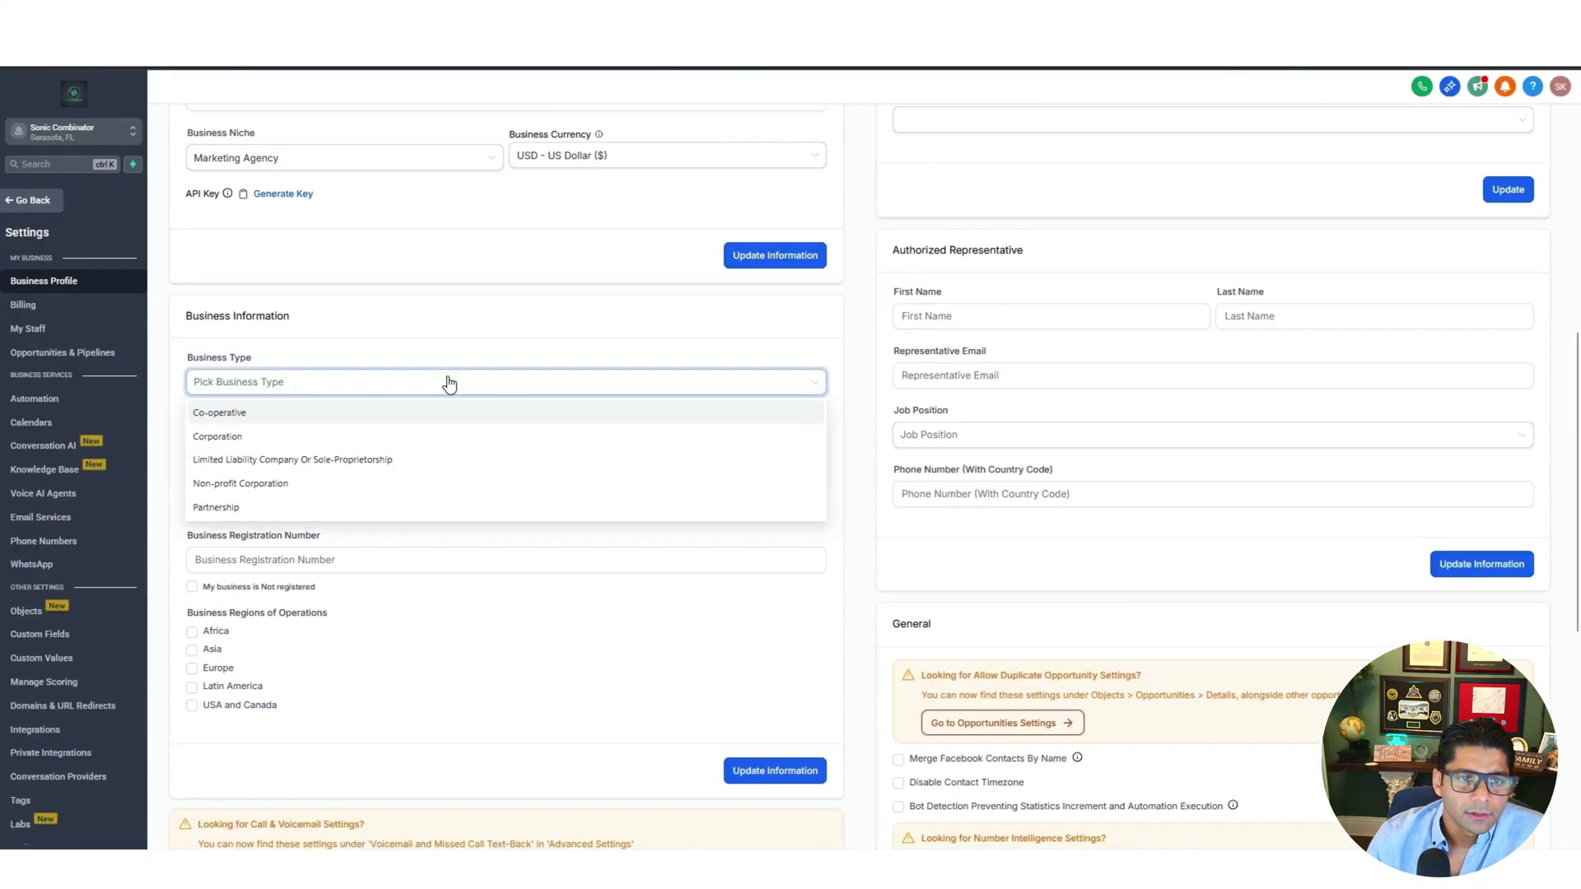
pyautogui.click(422, 470)
pyautogui.click(432, 448)
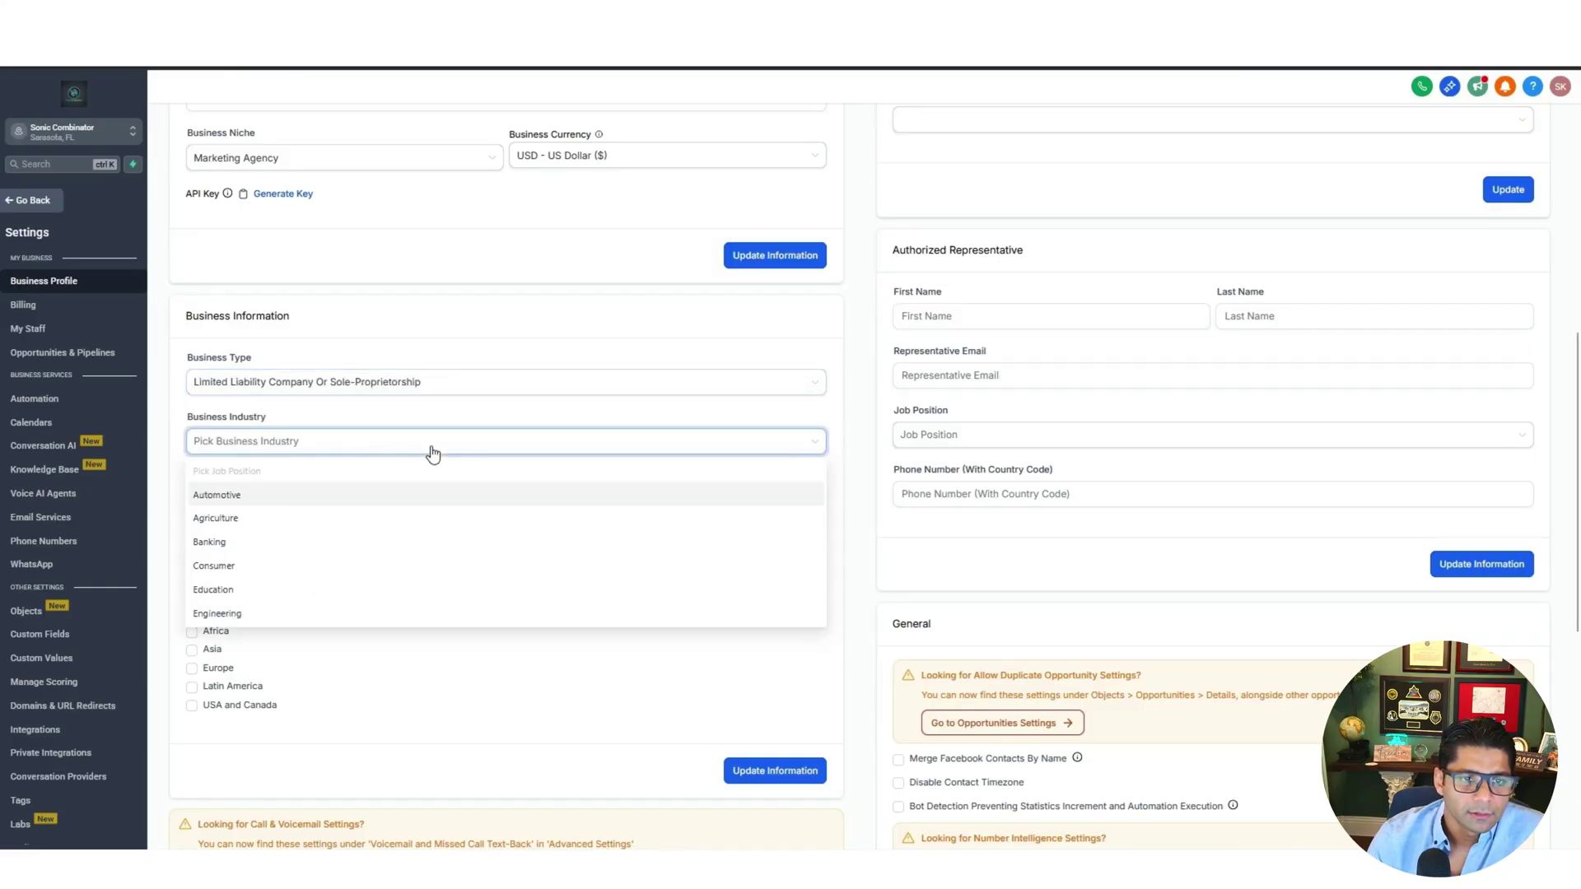
pyautogui.scroll(-6, 414, 547)
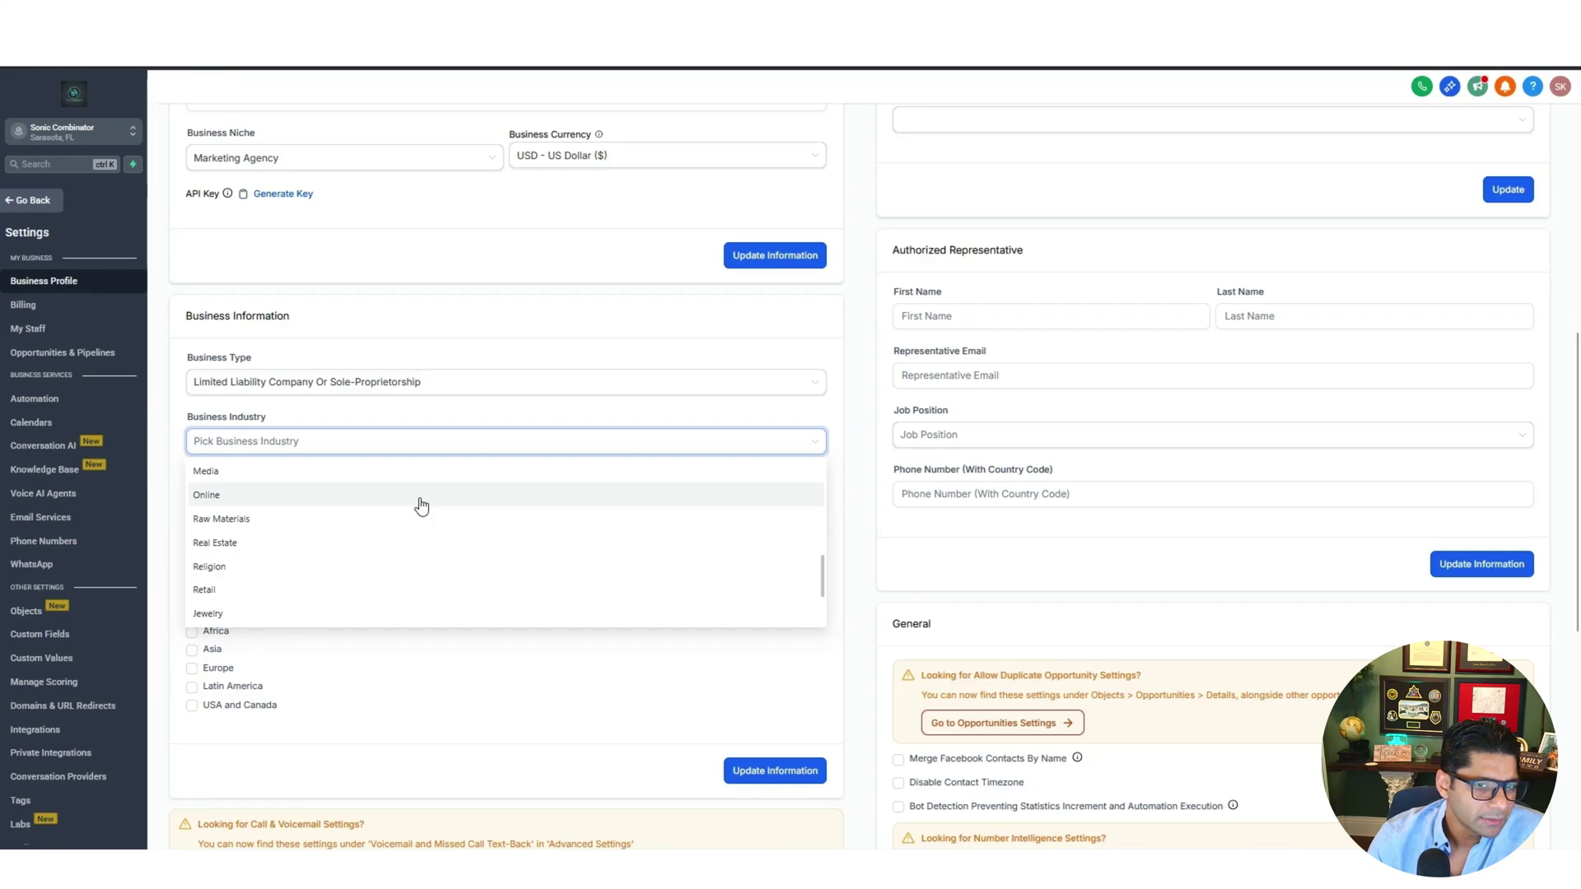
pyautogui.click(421, 505)
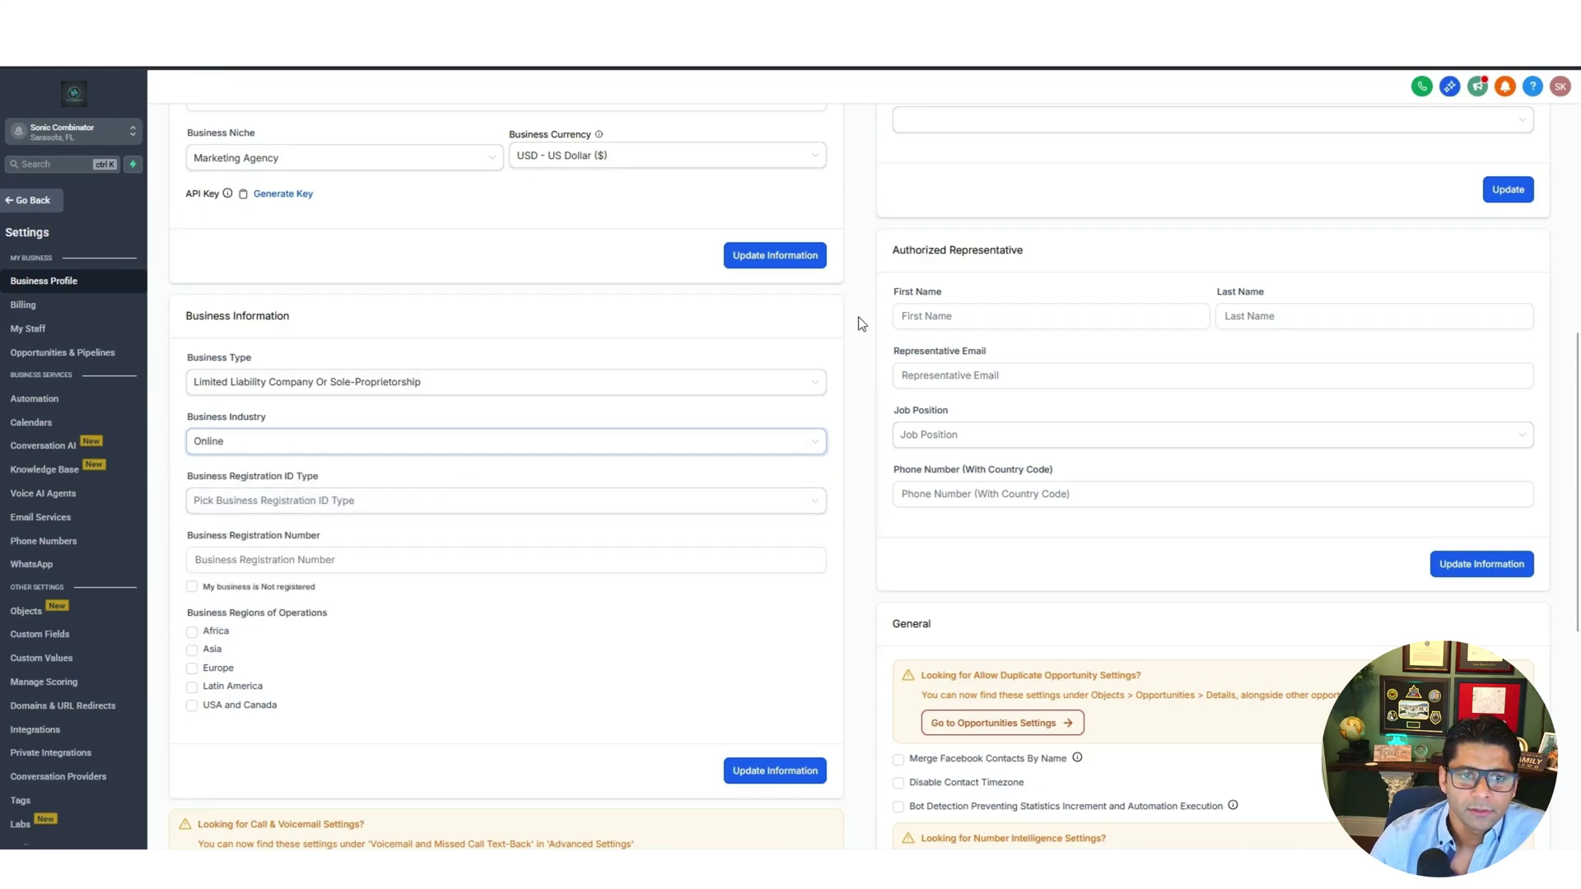
# Choose USA EIN, enter the registration number, tick USA and Canada, and save
pyautogui.click(437, 504)
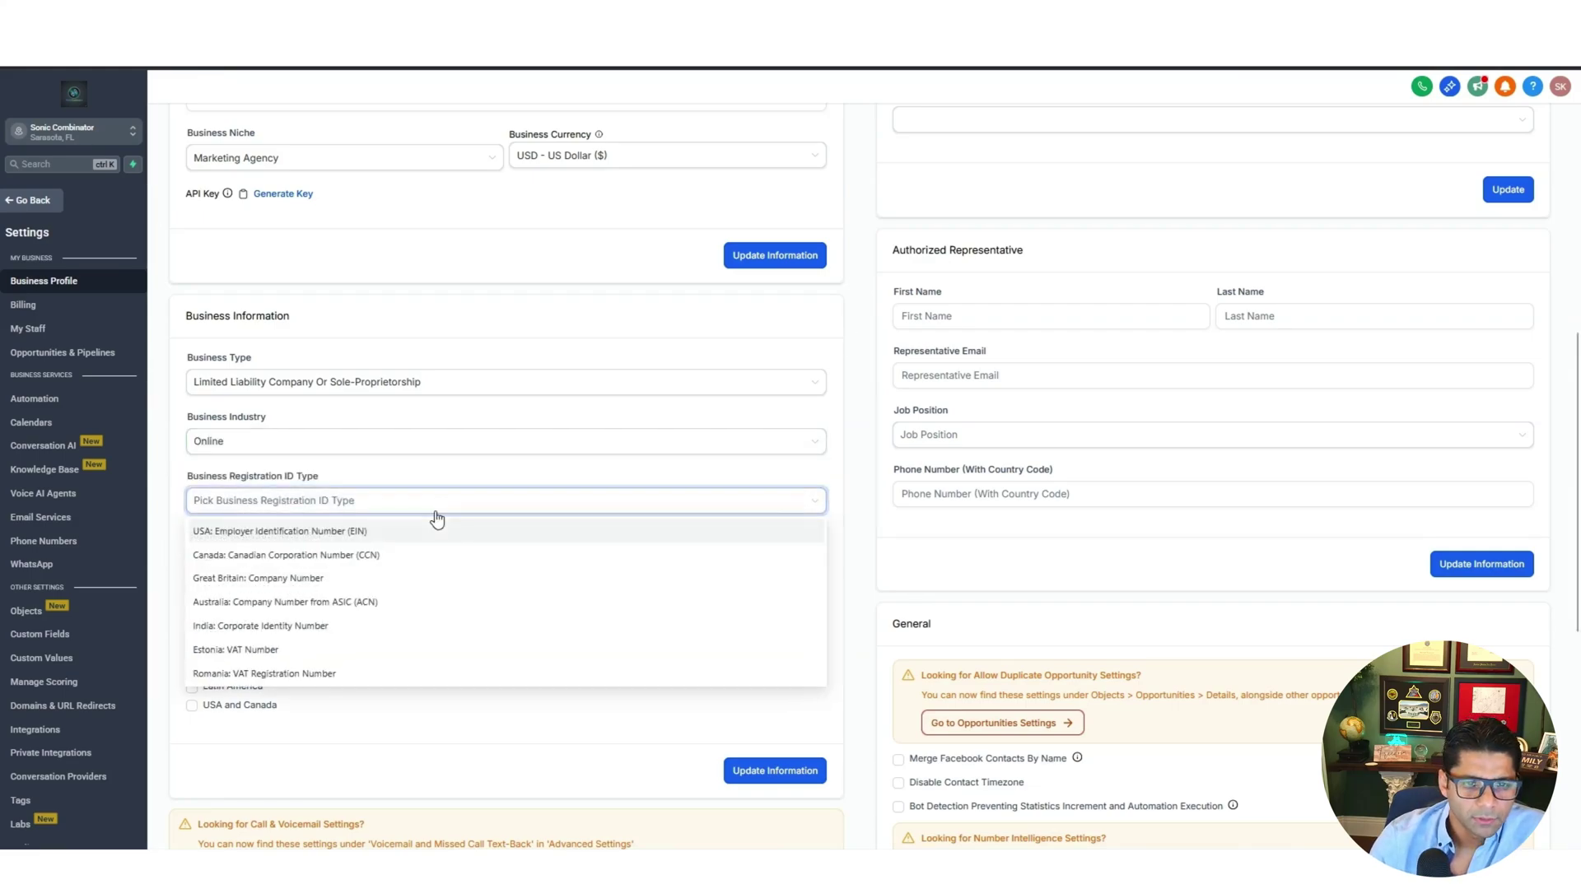
pyautogui.click(391, 537)
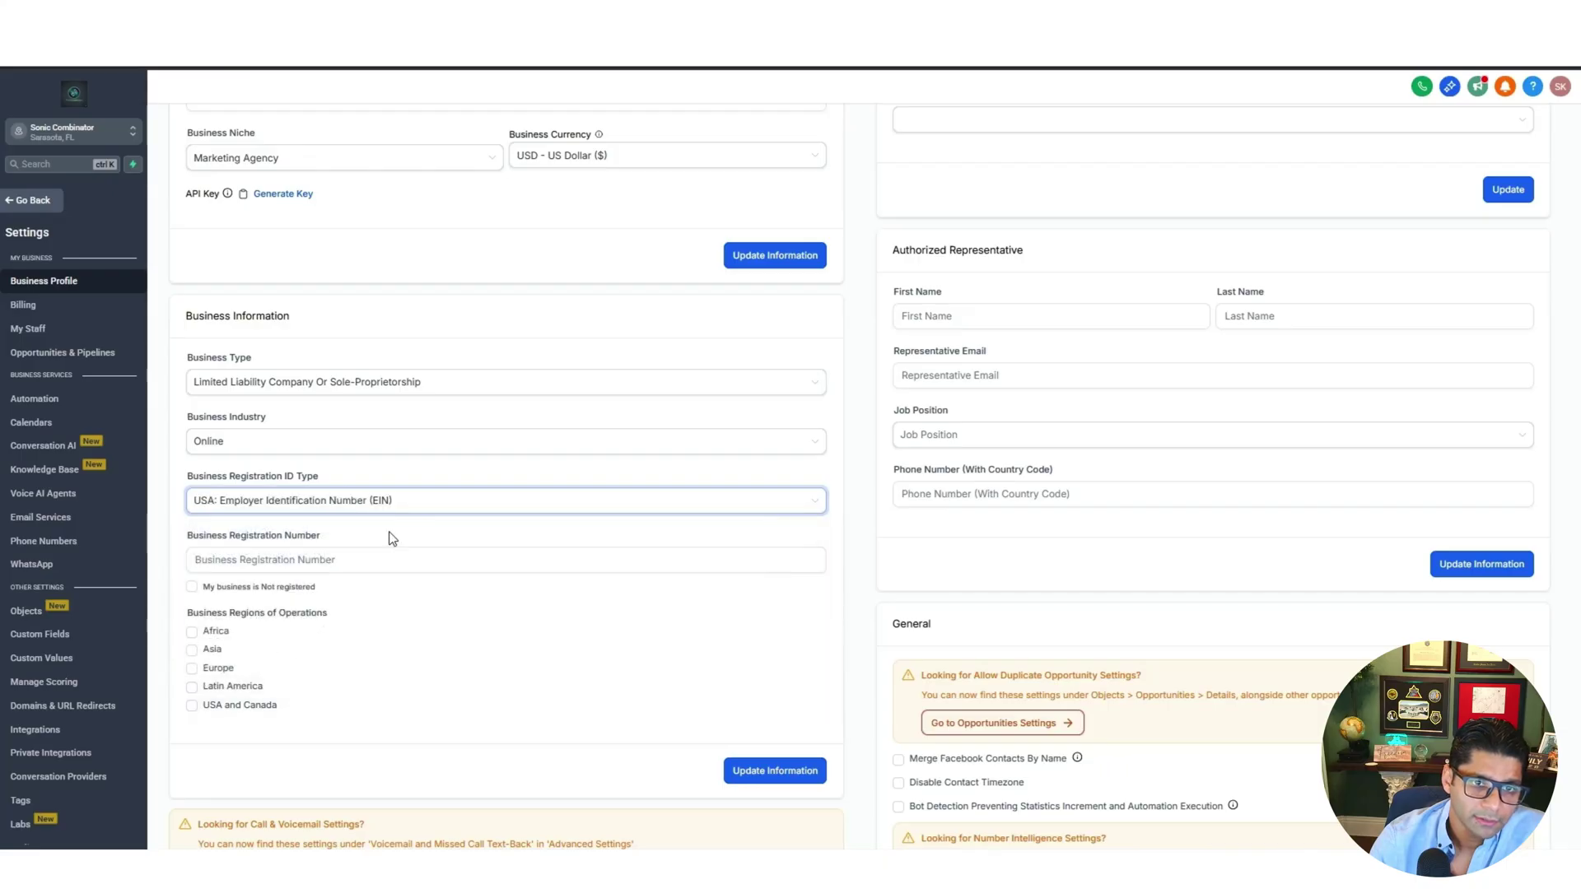
pyautogui.click(387, 559)
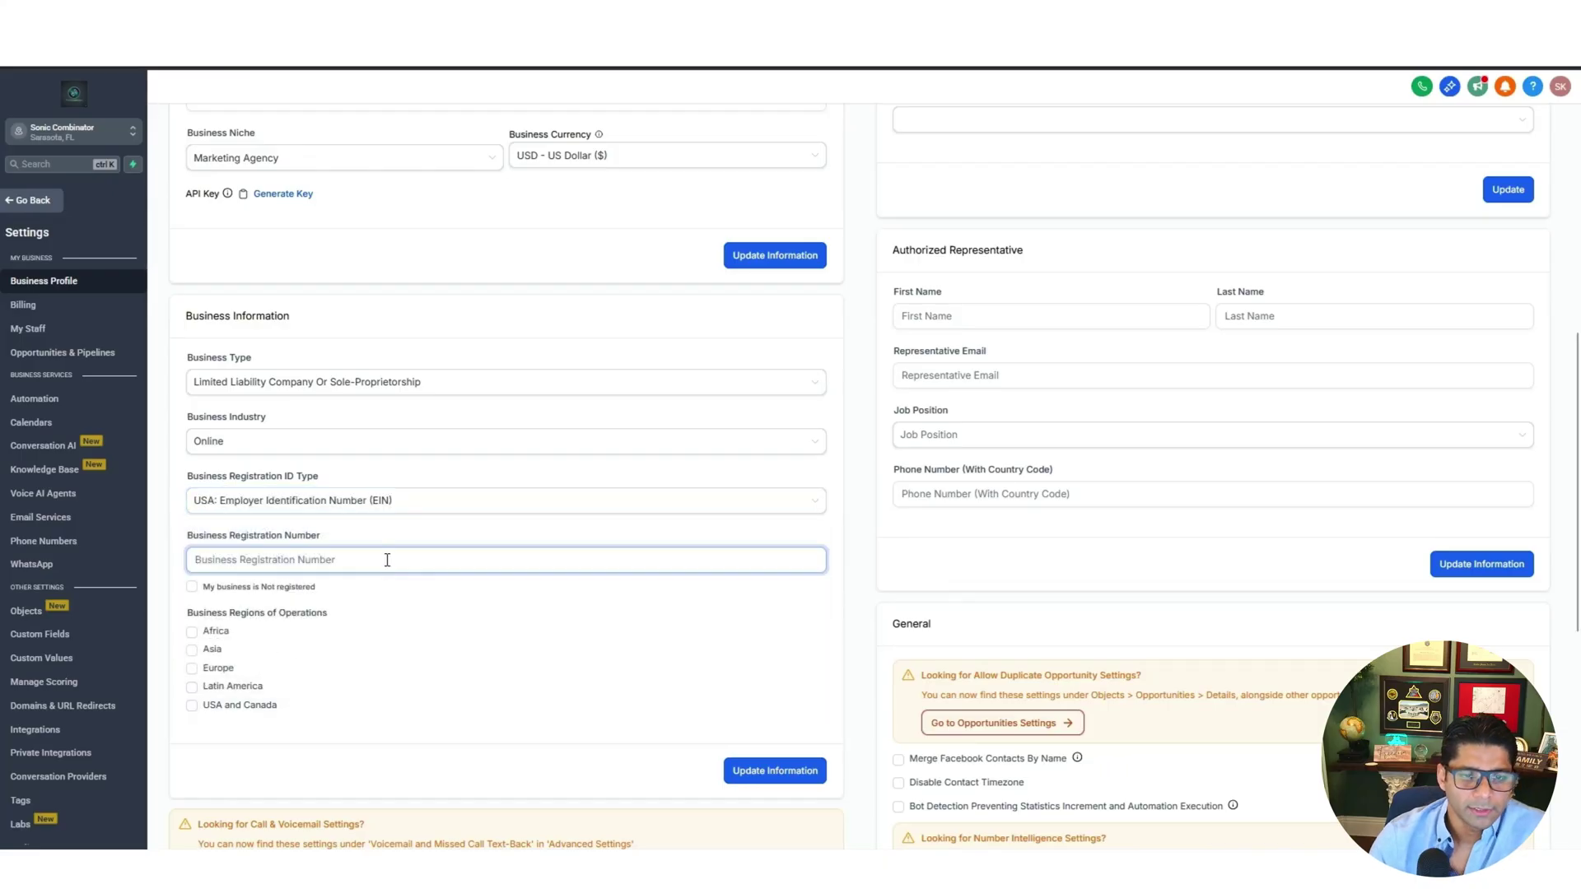
pyautogui.write('12-1234567')
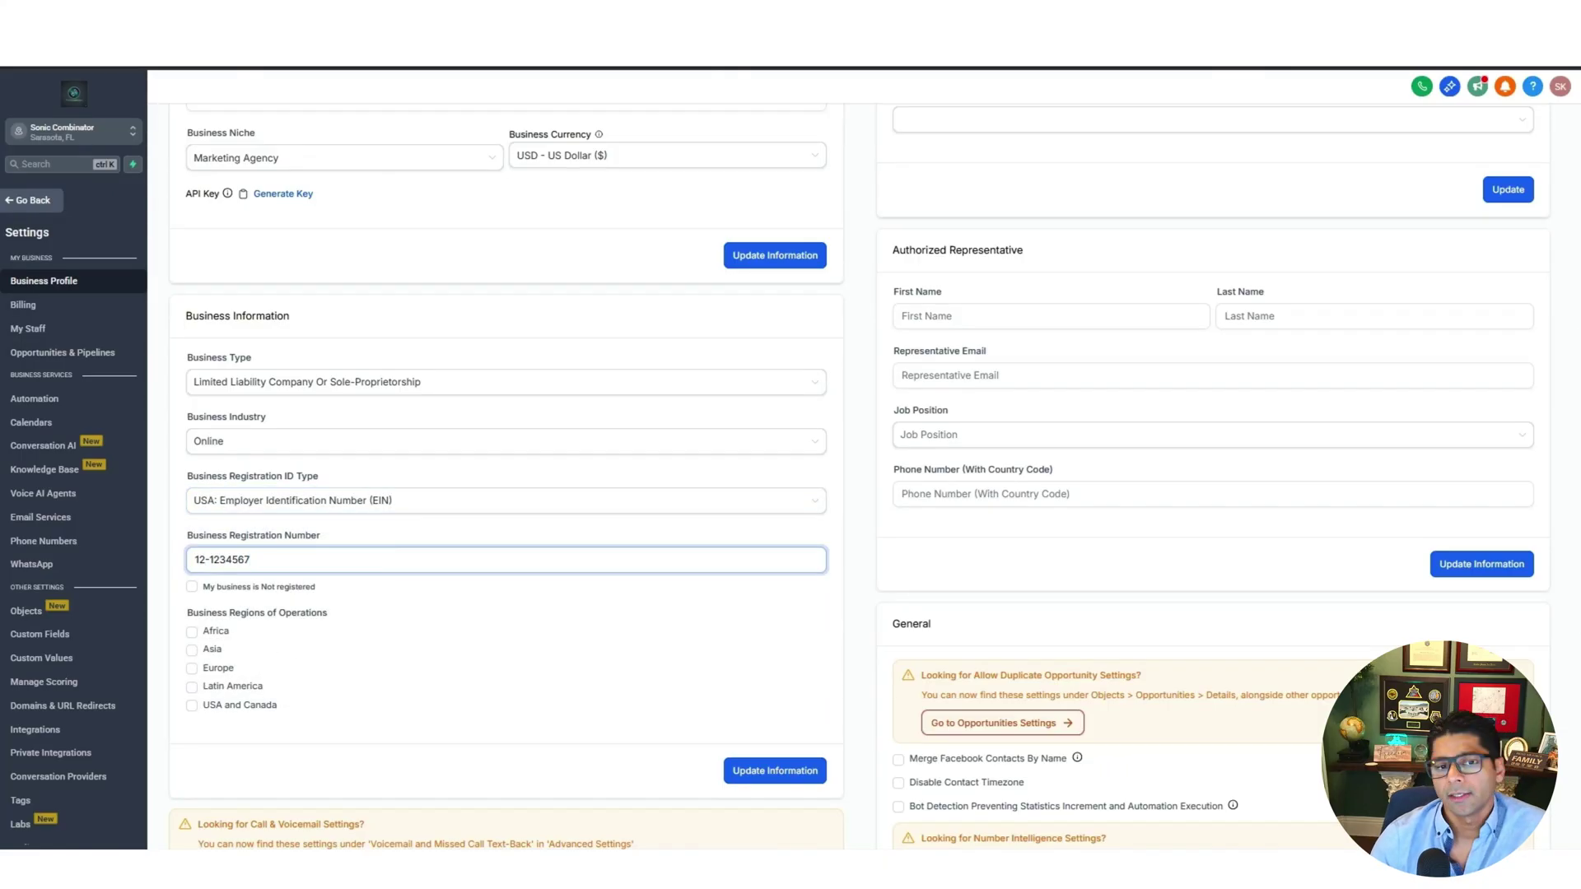
pyautogui.hotkey('ctrl', 'a')
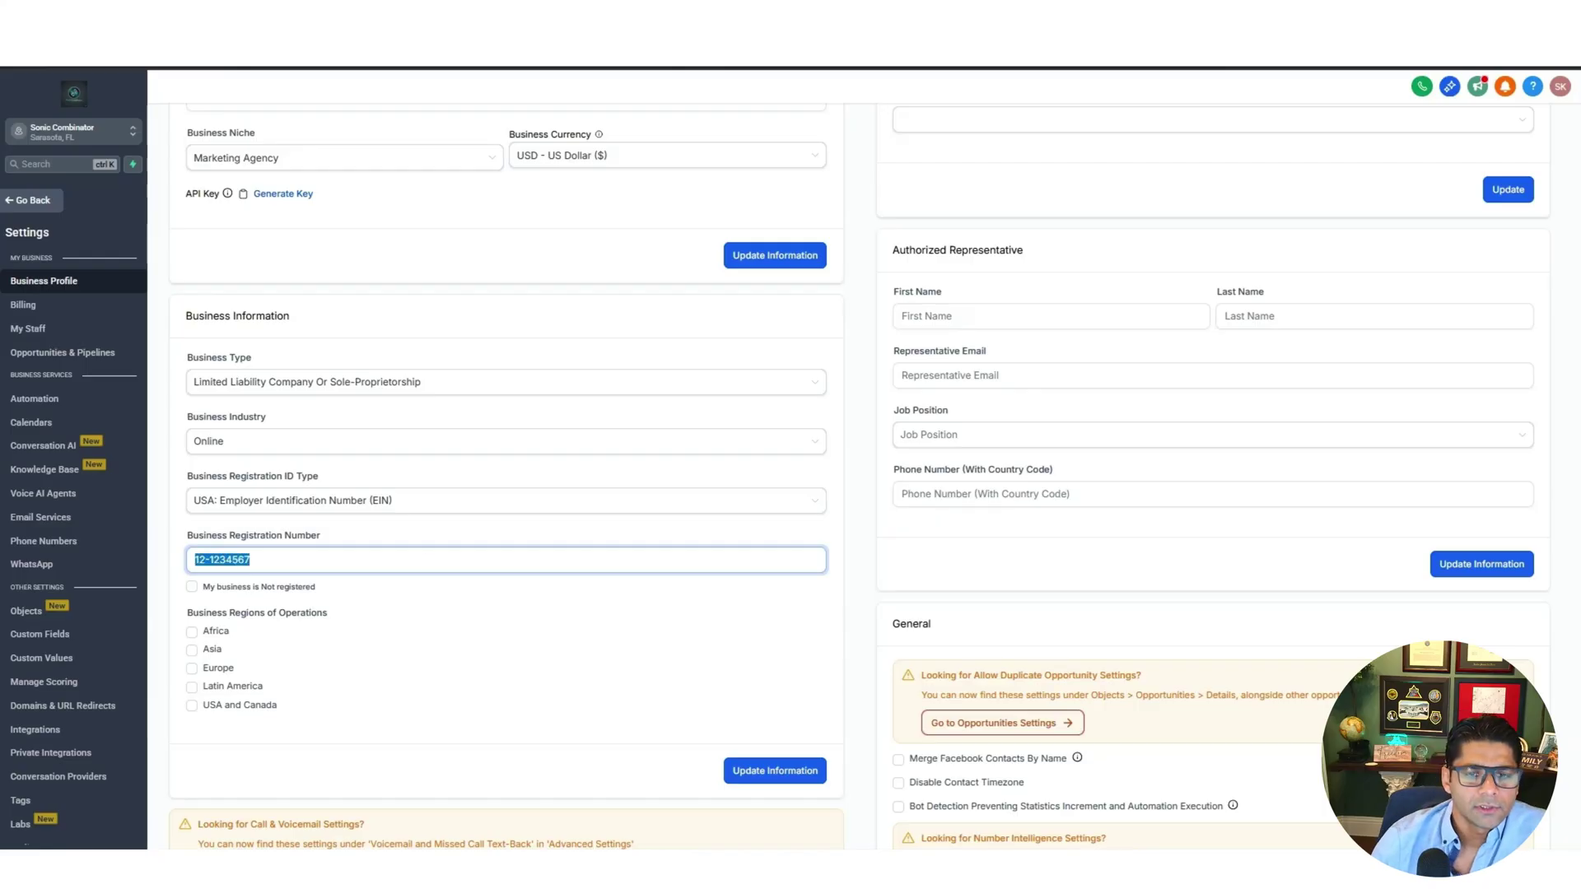
pyautogui.hotkey('shift', 'Tab')
pyautogui.scroll(-3, 610, 659)
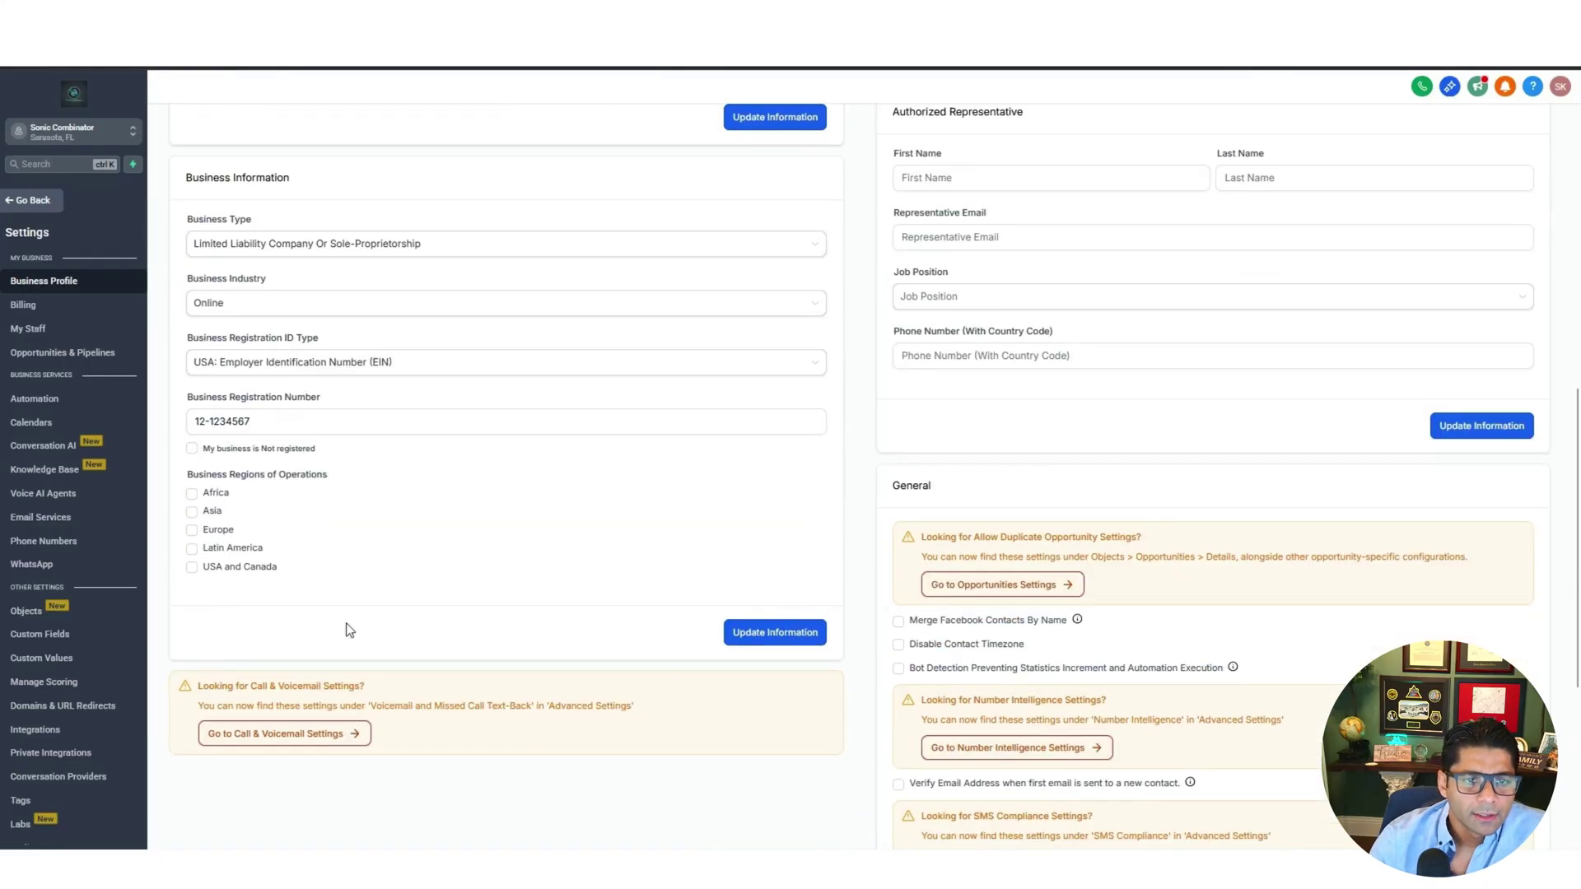
pyautogui.click(193, 569)
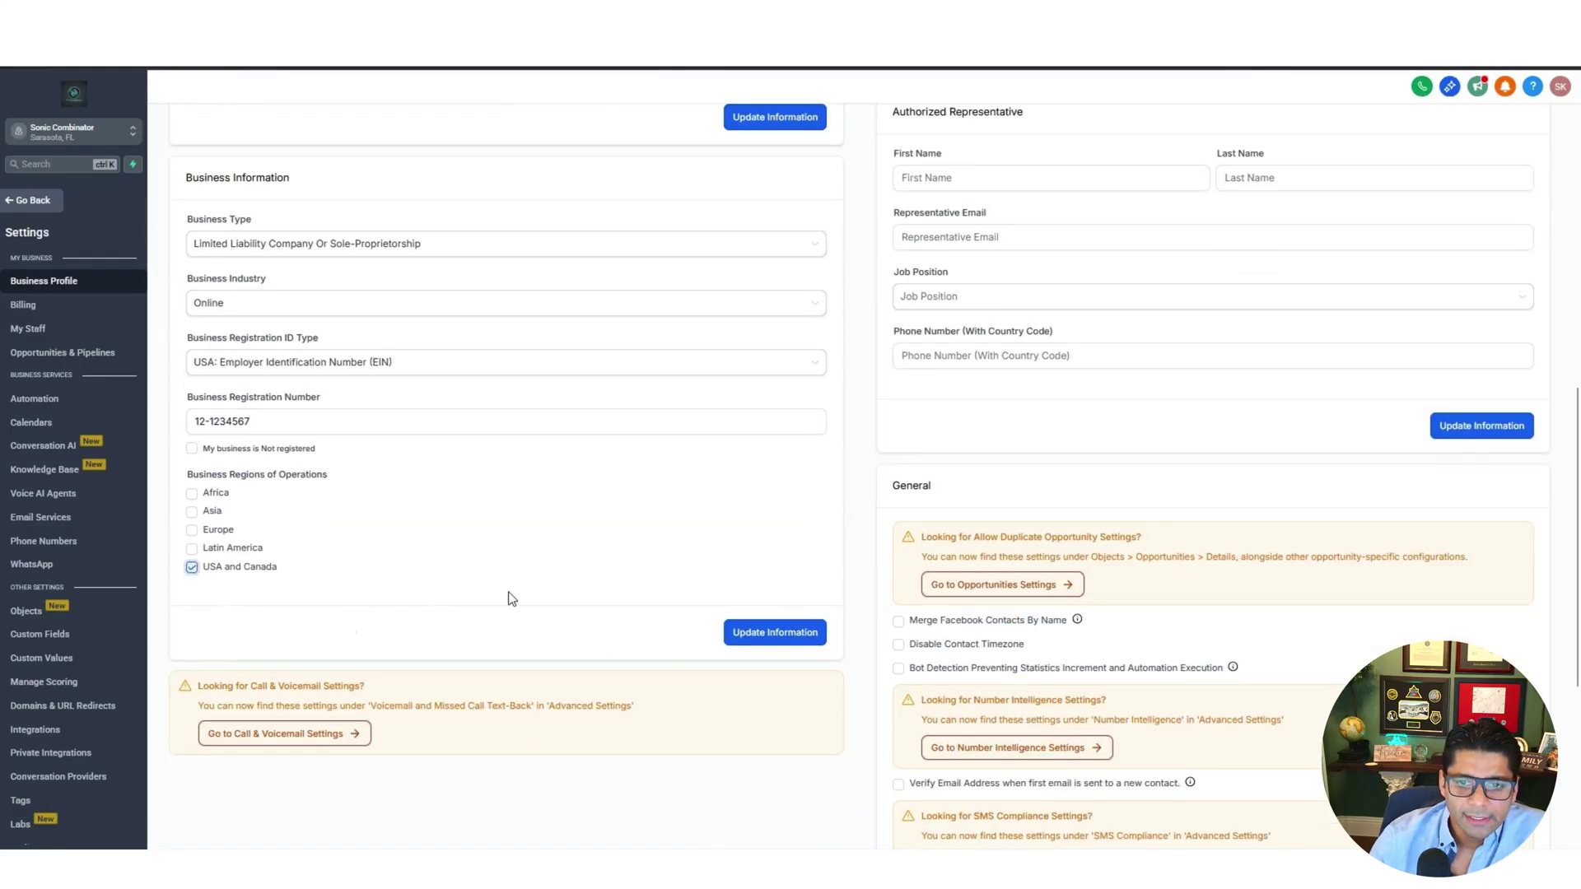
pyautogui.click(766, 633)
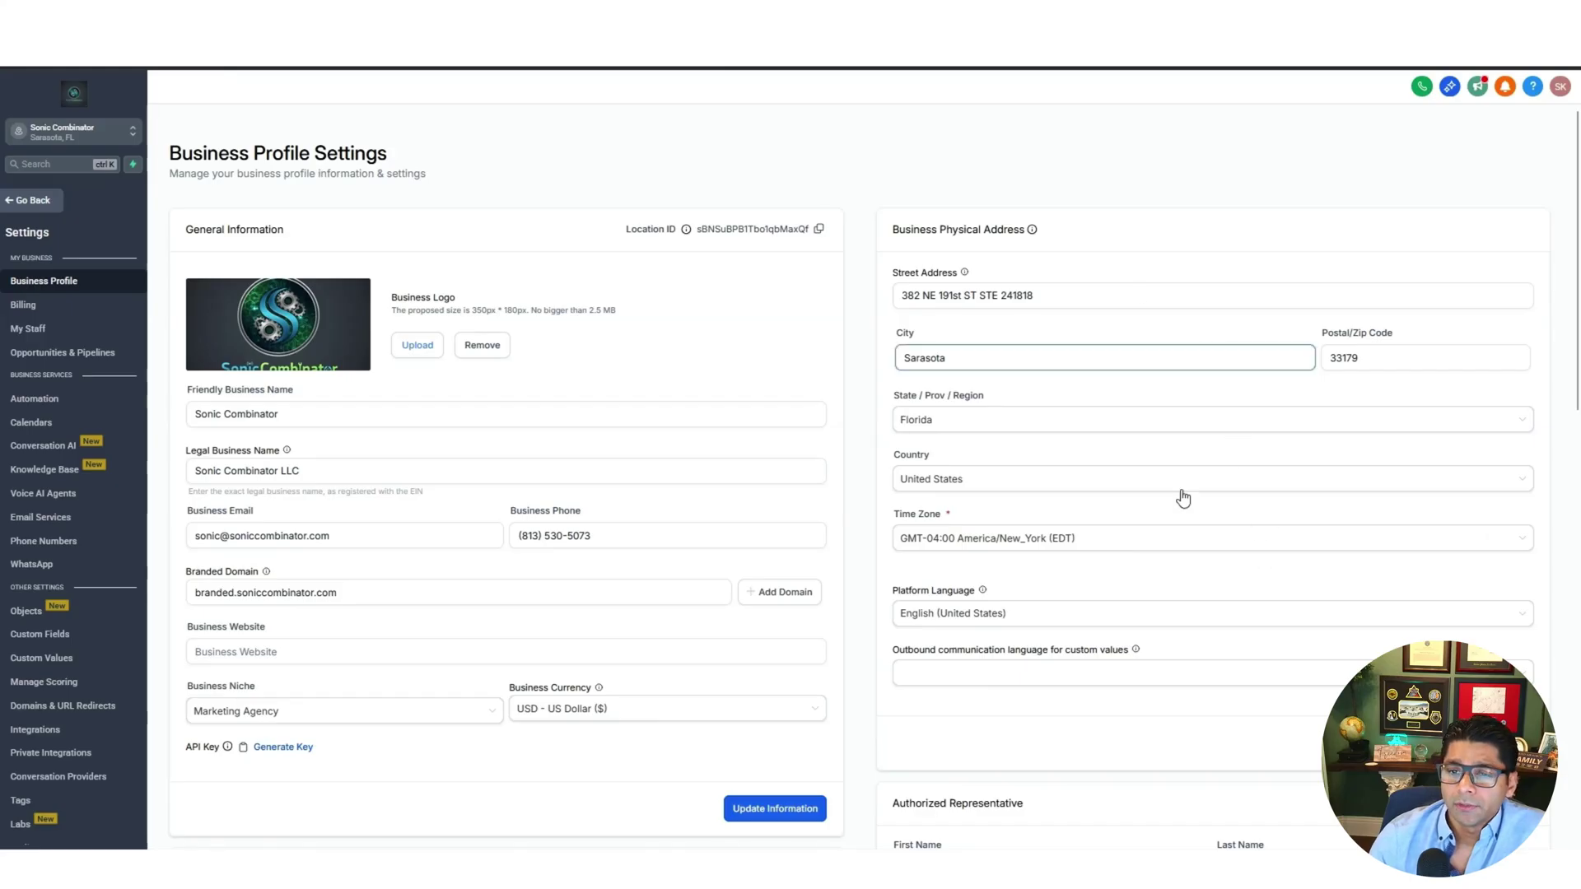
# Keep platform language English, set outbound language to English (United States), and save
pyautogui.scroll(-2, 1184, 519)
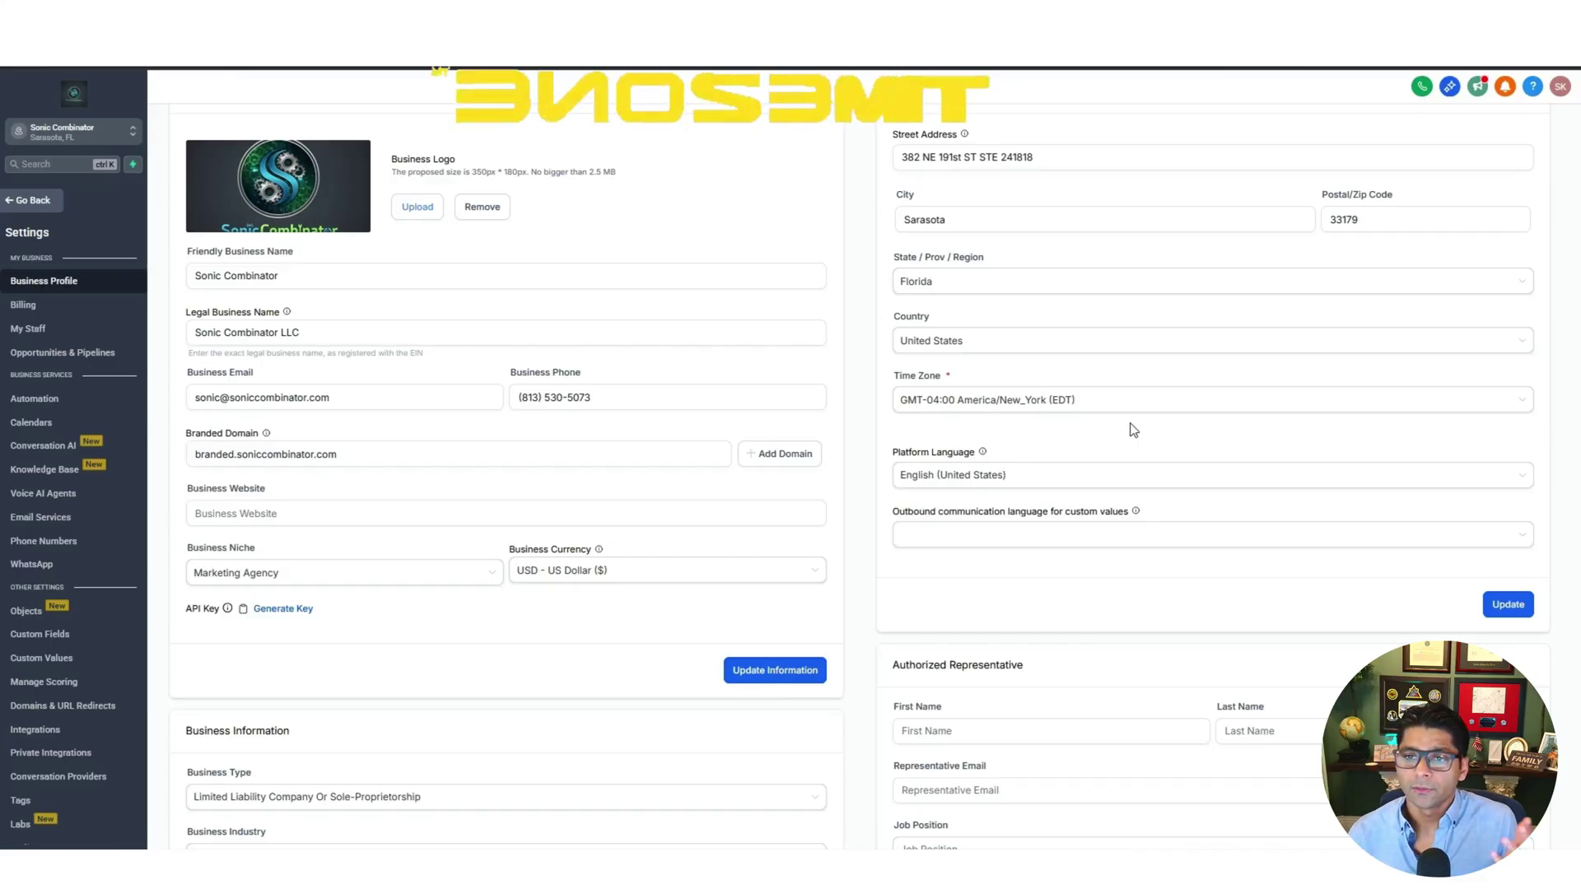
pyautogui.scroll(-2, 1097, 546)
pyautogui.click(1048, 340)
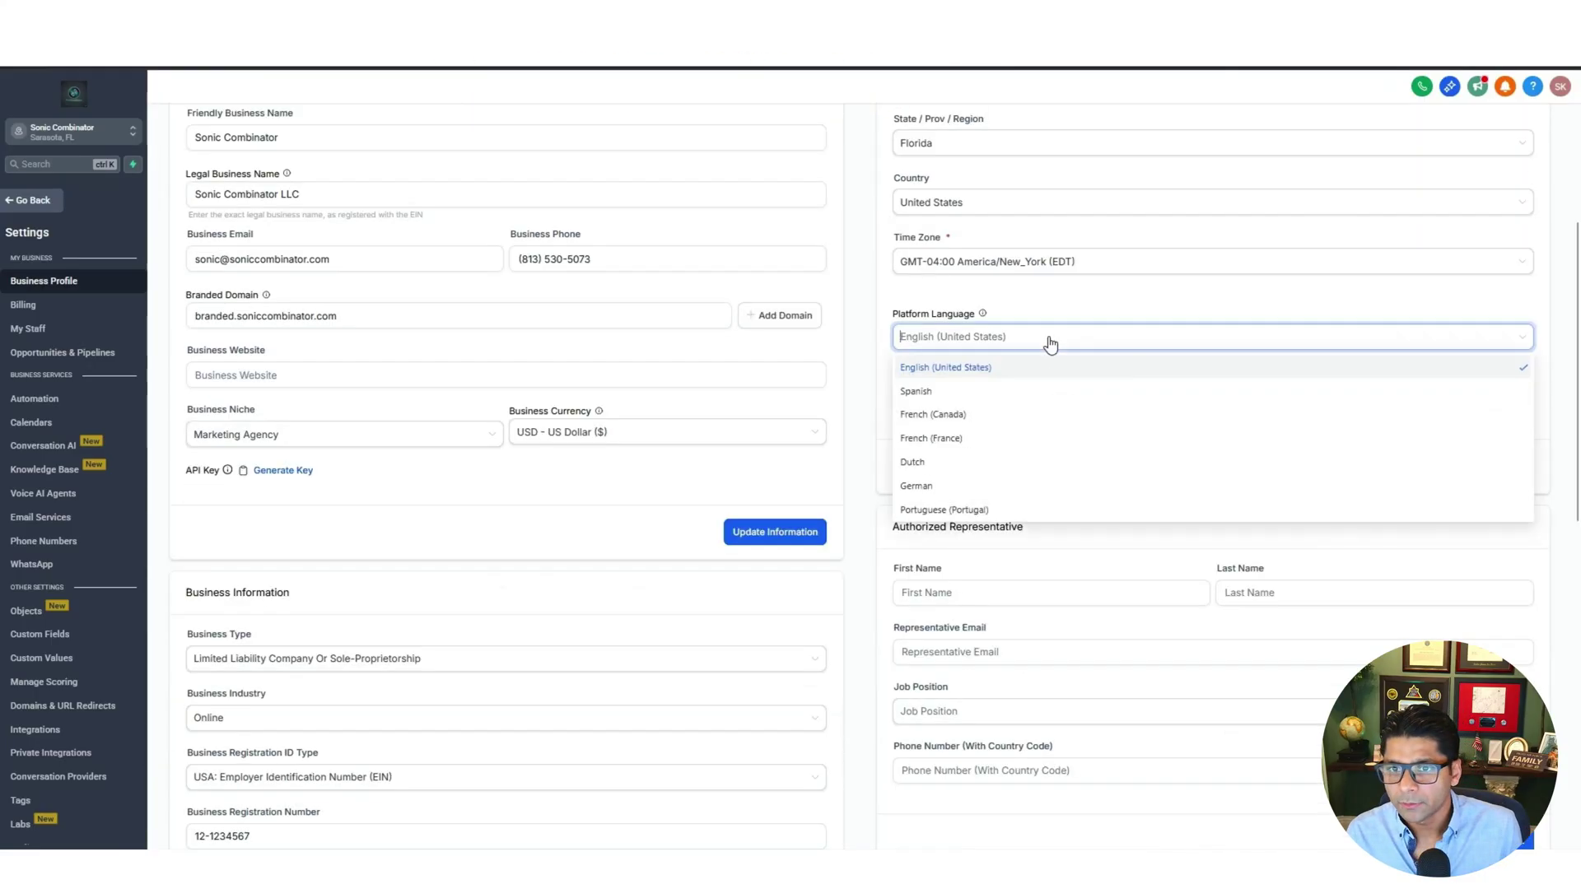
pyautogui.click(861, 402)
pyautogui.click(1017, 400)
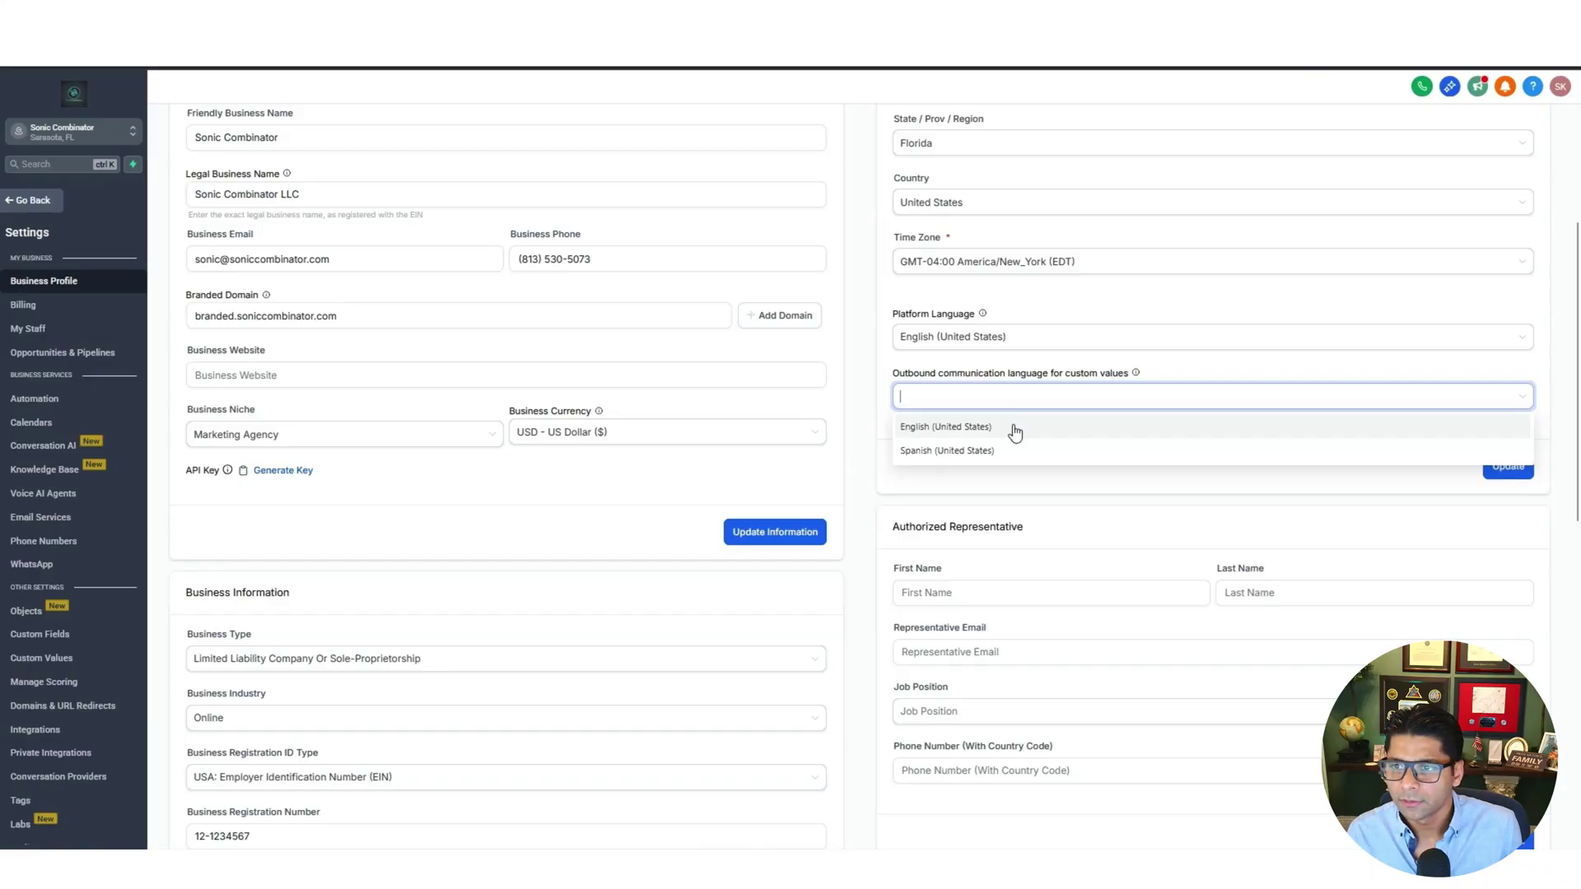
pyautogui.click(1015, 428)
pyautogui.click(1515, 475)
pyautogui.scroll(-4, 992, 417)
# Enter the representative's first name, last name and email
pyautogui.click(1041, 315)
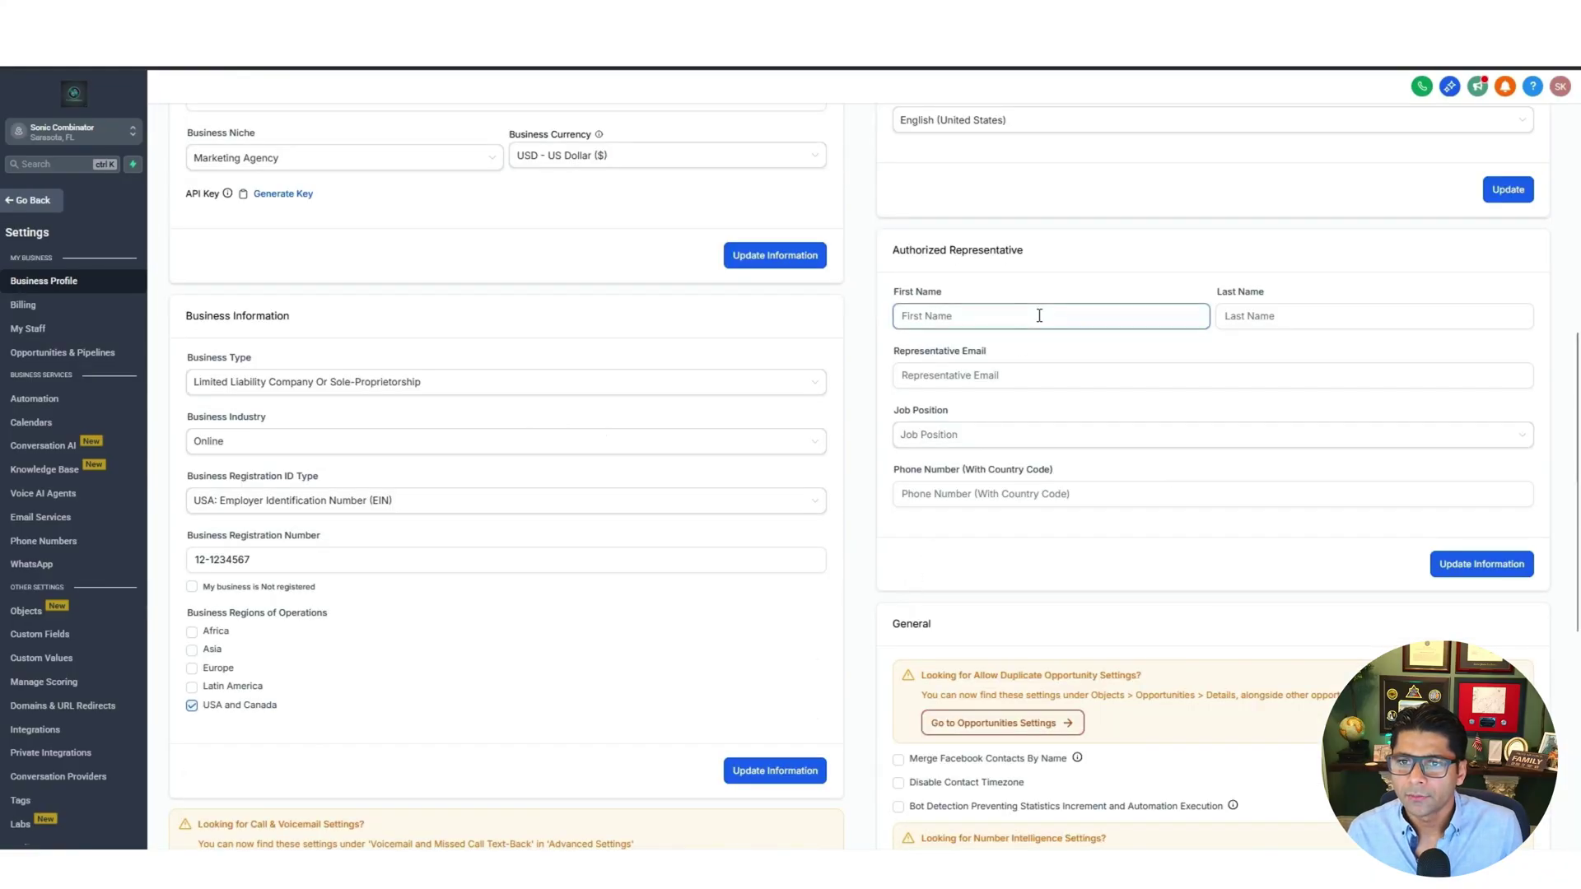
pyautogui.write('Sonic')
pyautogui.press('Tab')
pyautogui.write('K')
pyautogui.press('Tab')
pyautogui.write('sonic')
pyautogui.press('Tab')
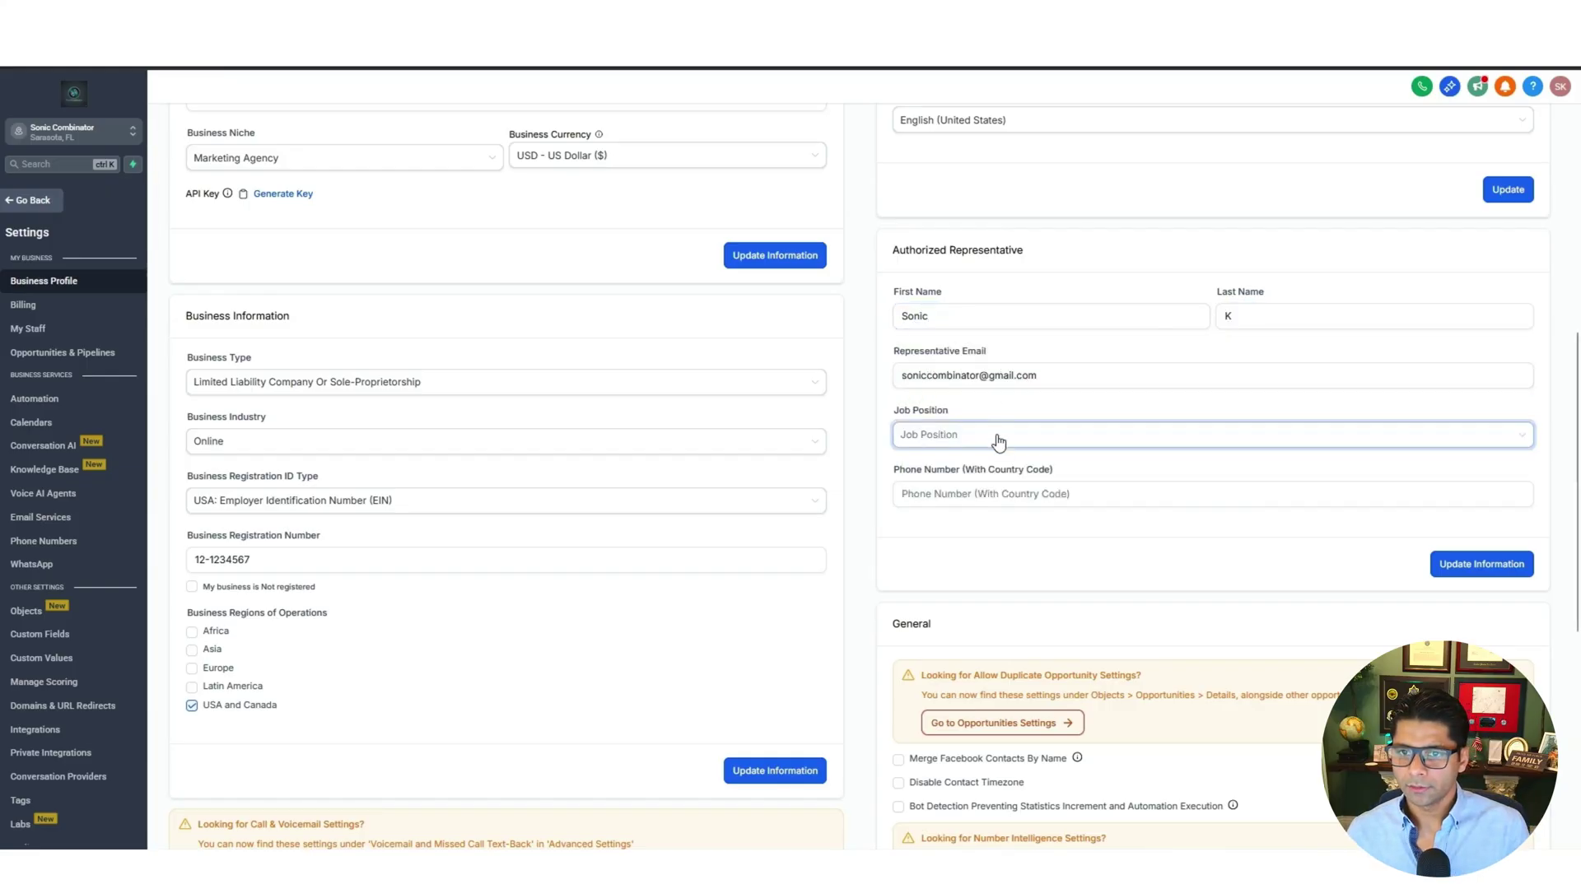
# Set the job position to CEO, paste the representative's phone number, and save
pyautogui.click(998, 442)
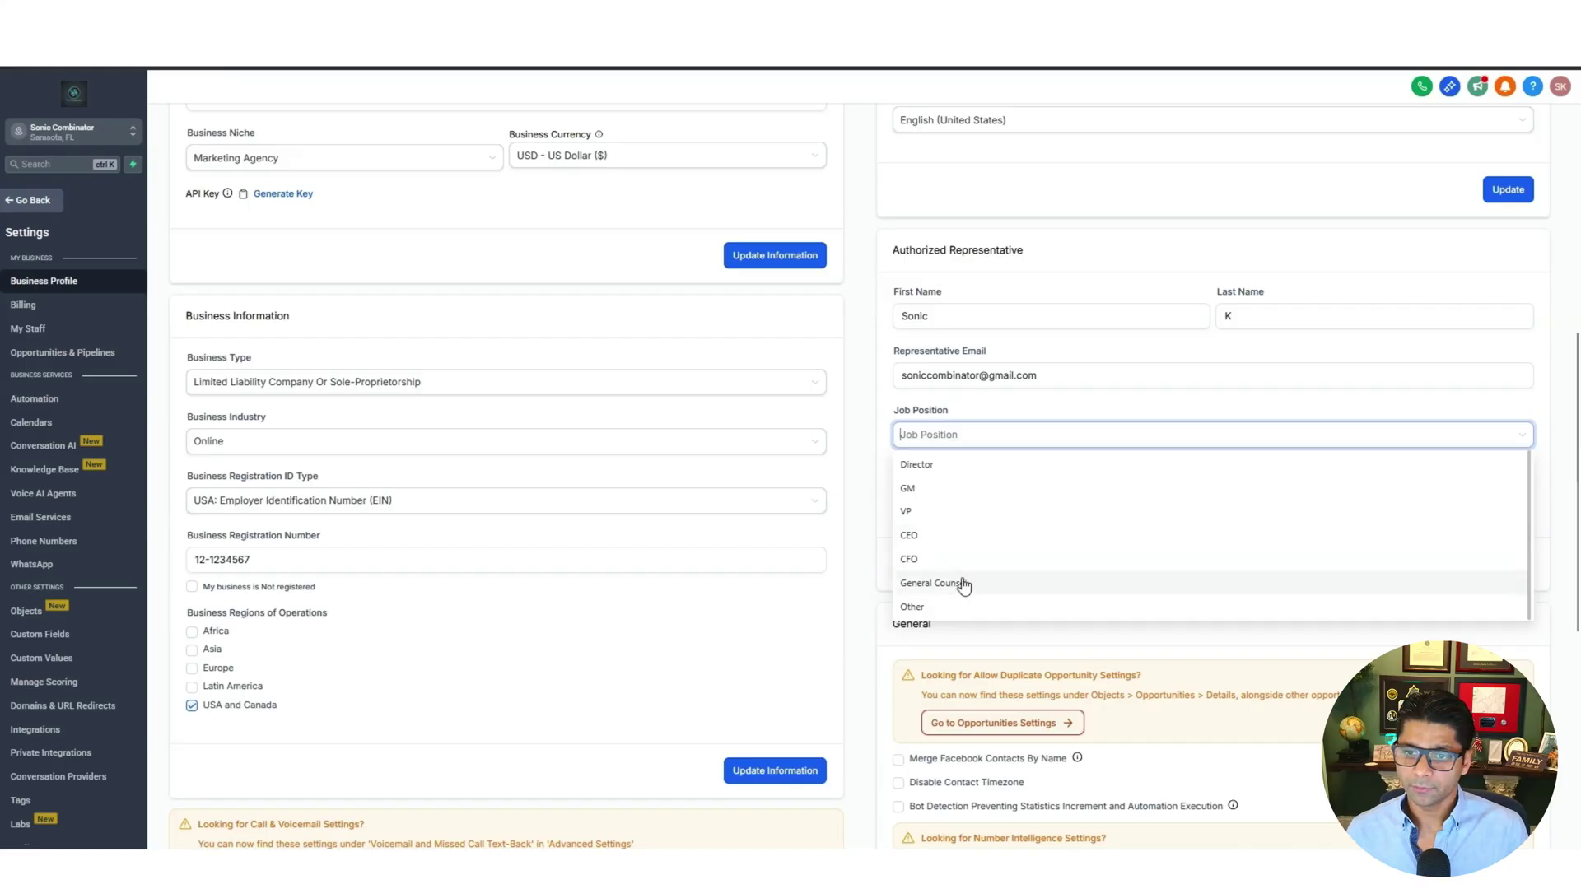
pyautogui.click(931, 540)
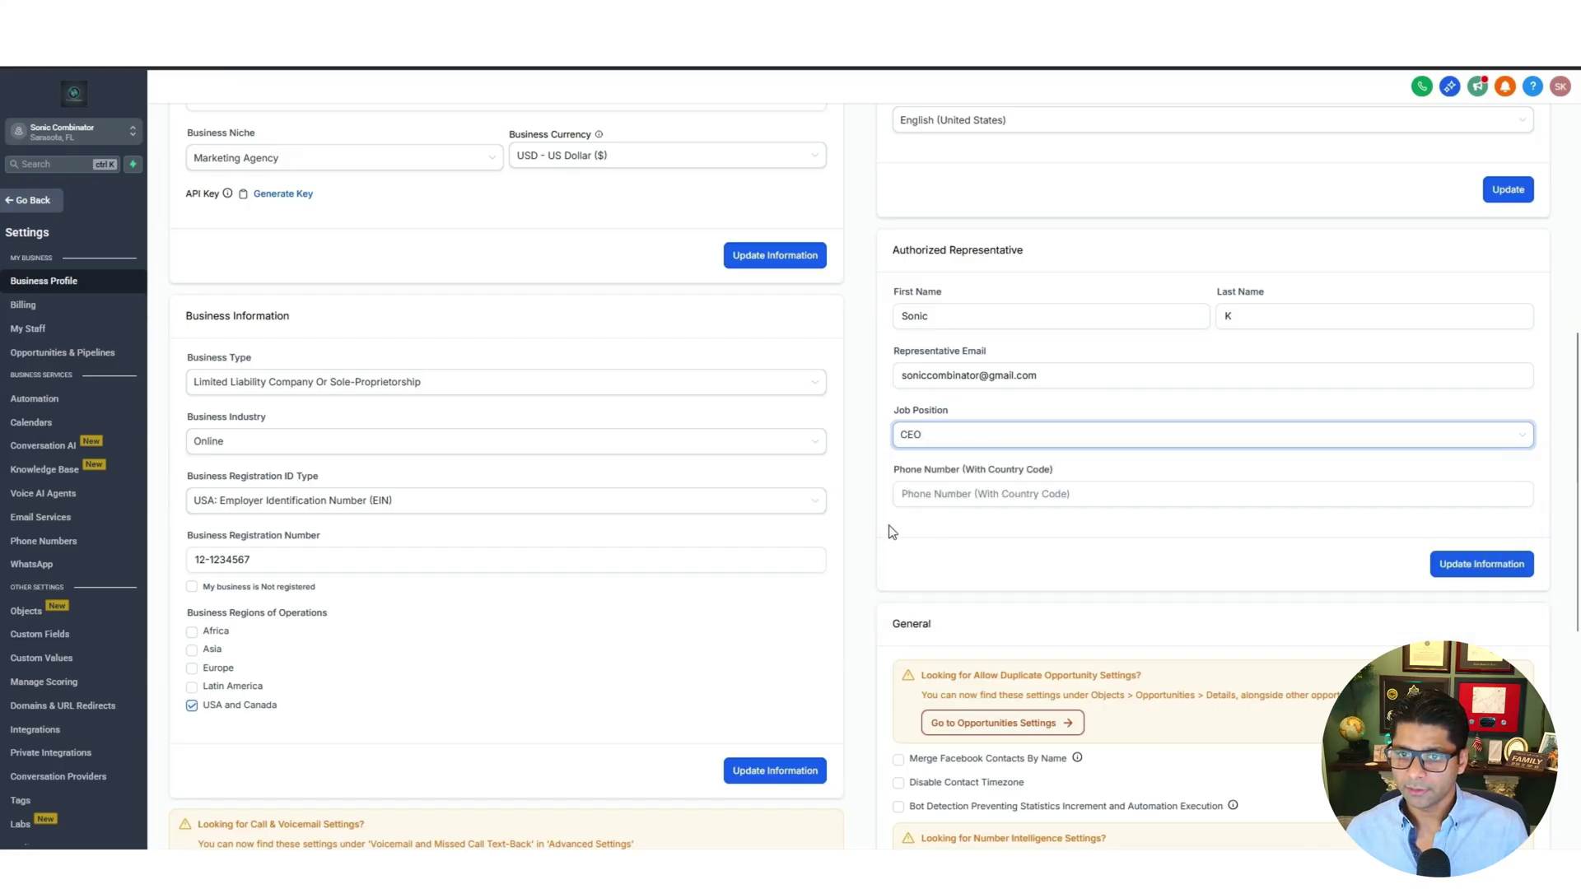
pyautogui.press('Tab')
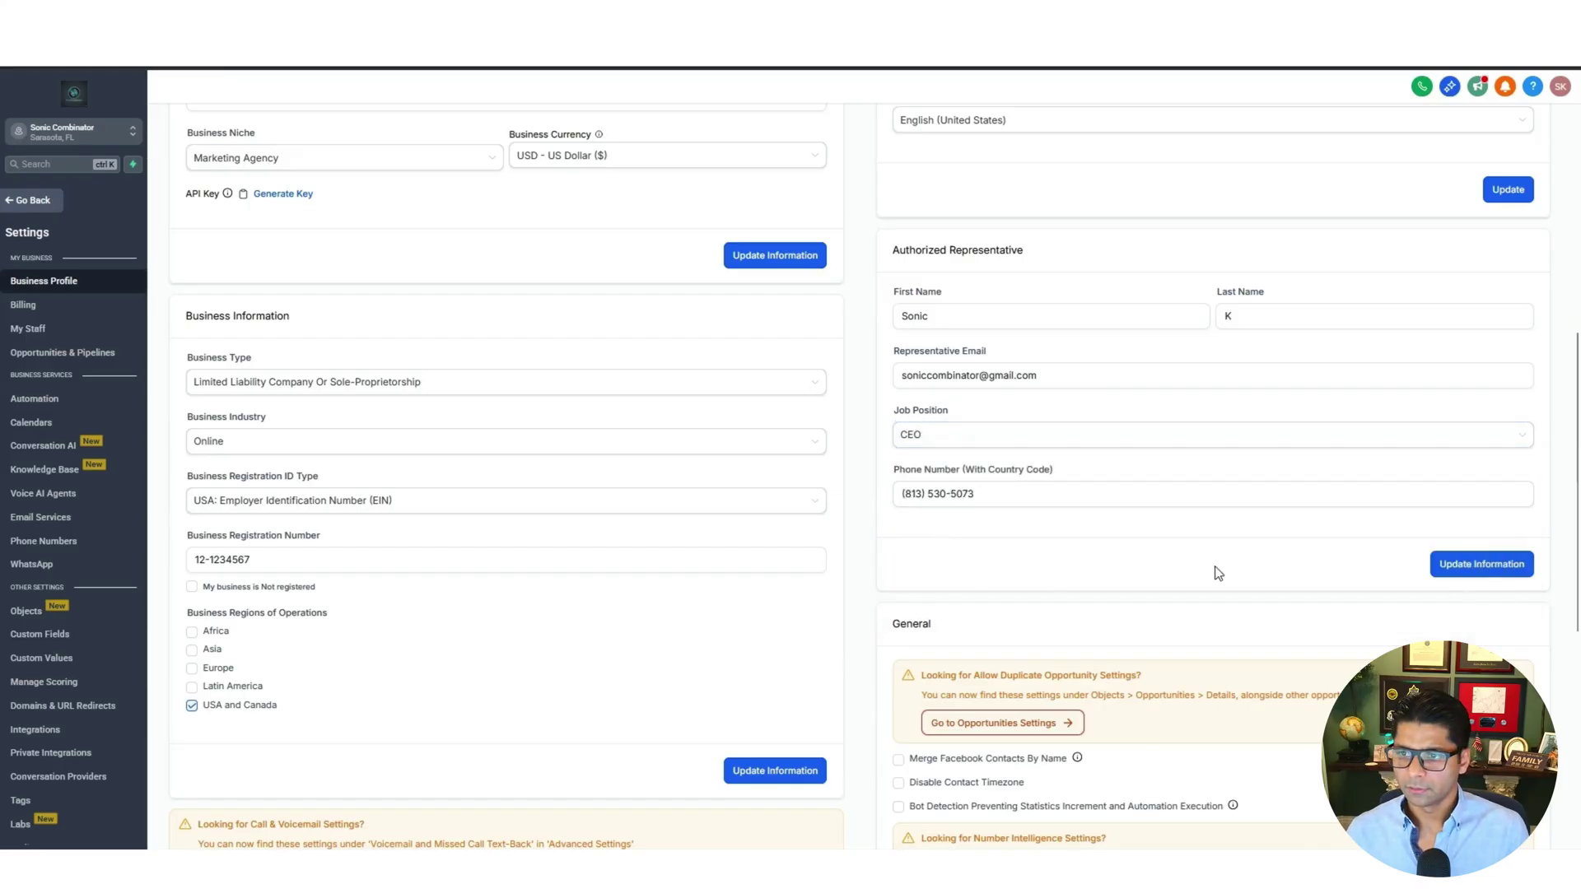
pyautogui.click(1437, 564)
pyautogui.scroll(-4, 906, 585)
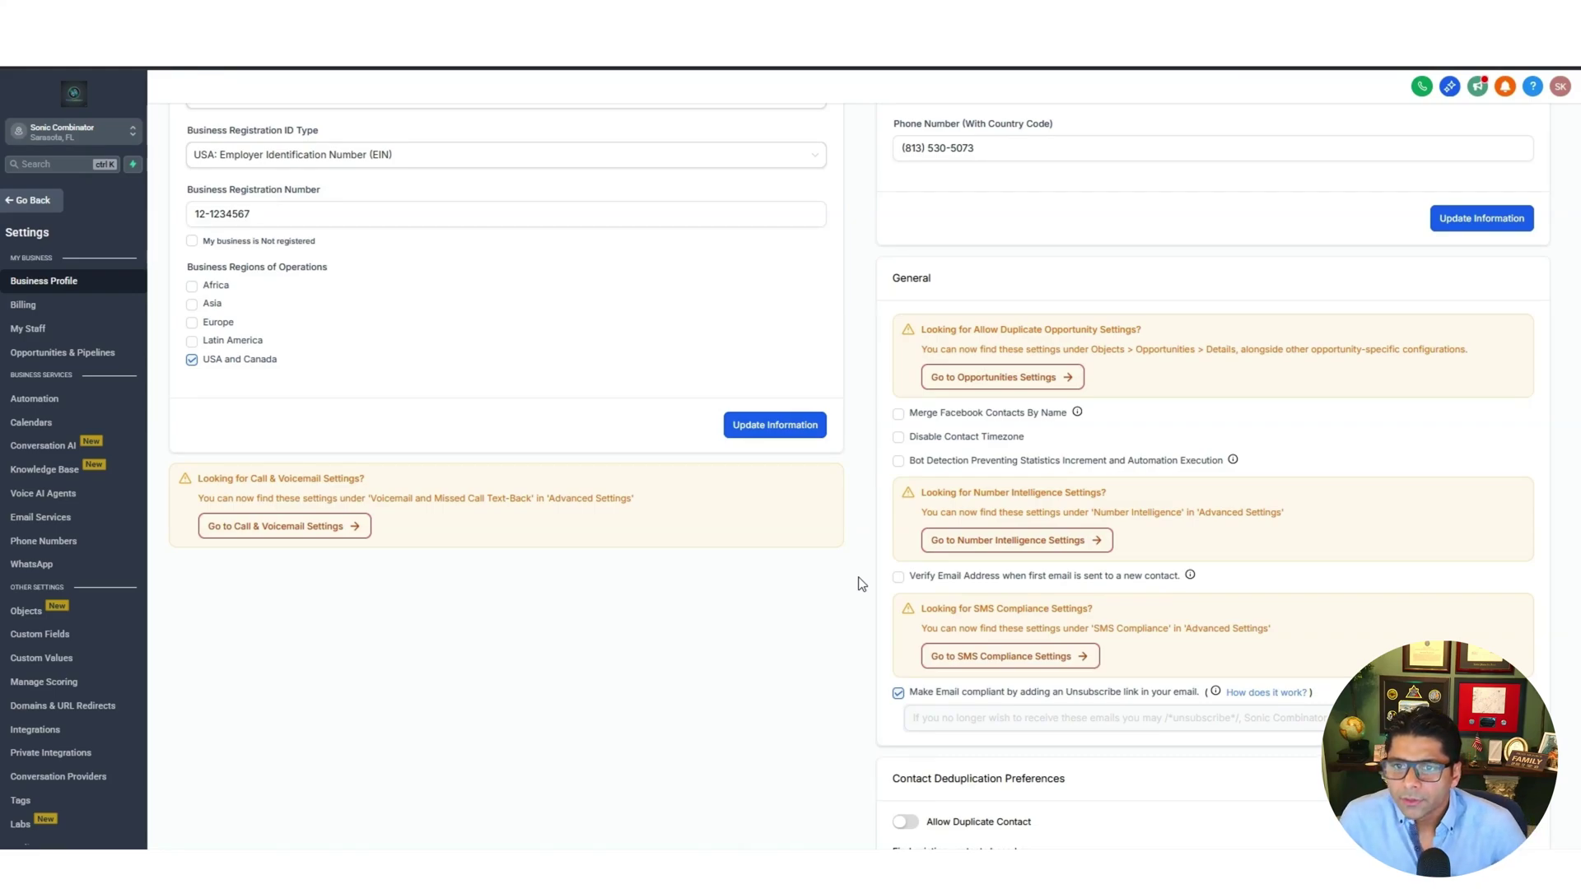
# Enable Merge Facebook Contacts By Name and Verify Email Address, leaving Allow Duplicate Contact off
pyautogui.click(897, 414)
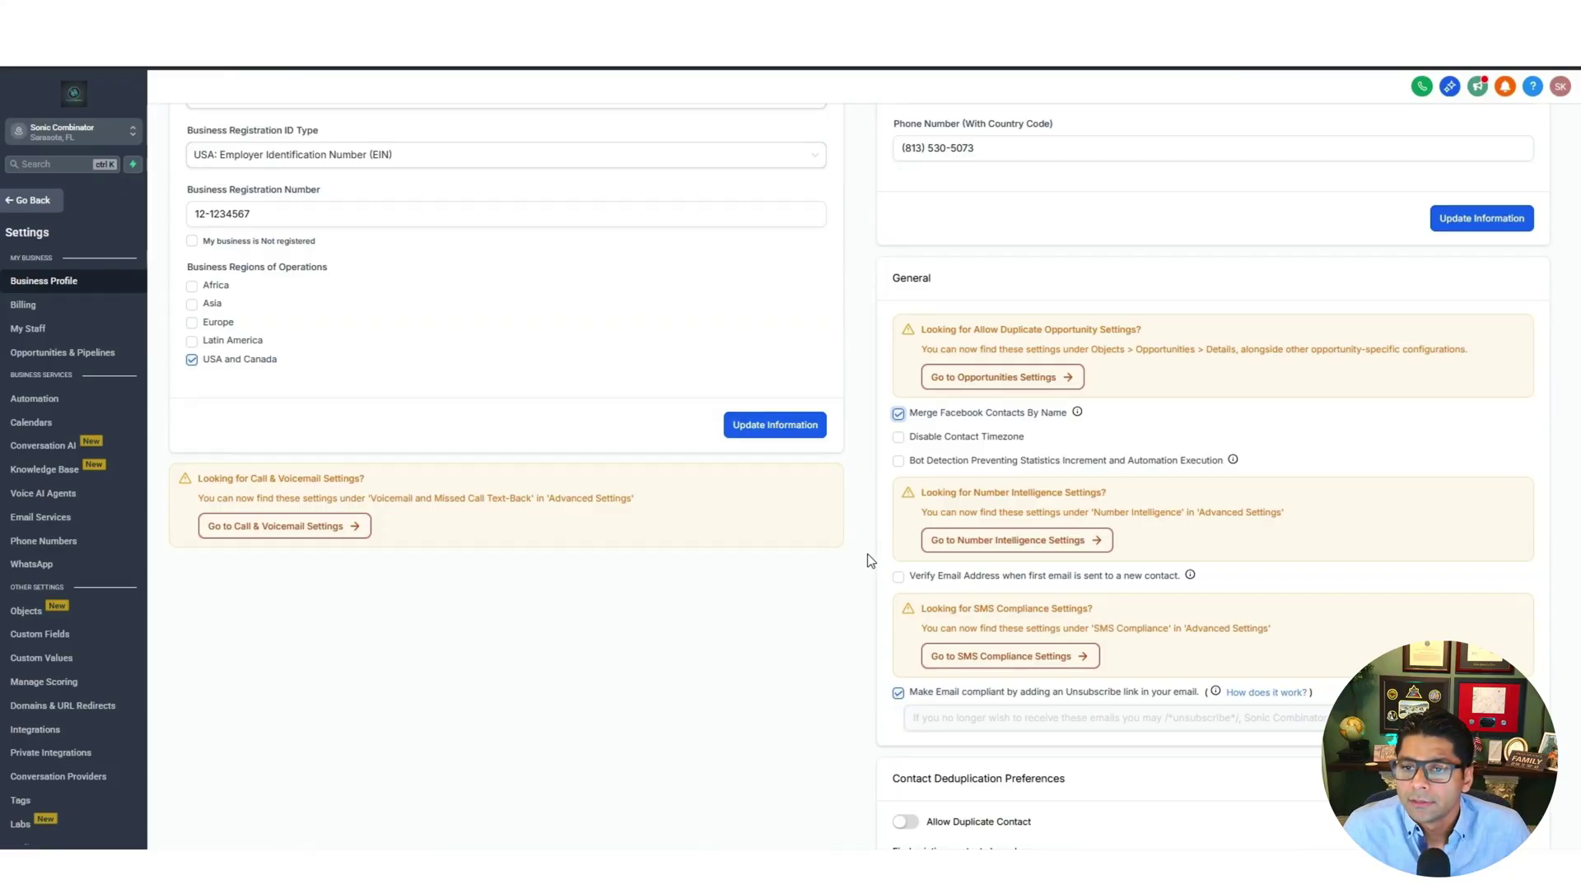
pyautogui.scroll(-2, 864, 576)
pyautogui.click(899, 442)
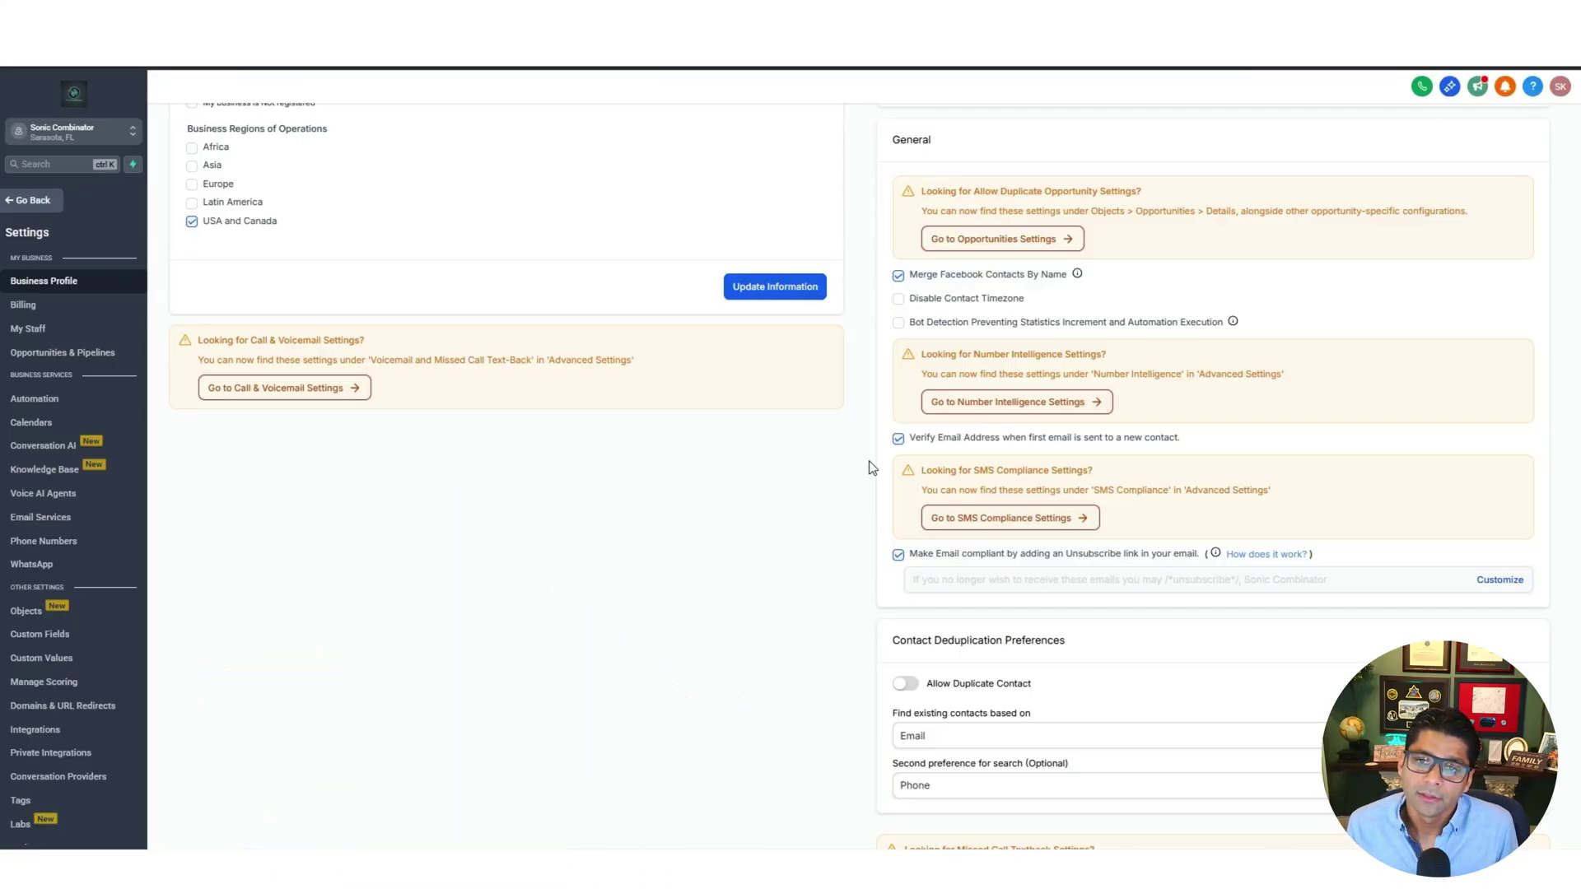
pyautogui.scroll(-2, 797, 643)
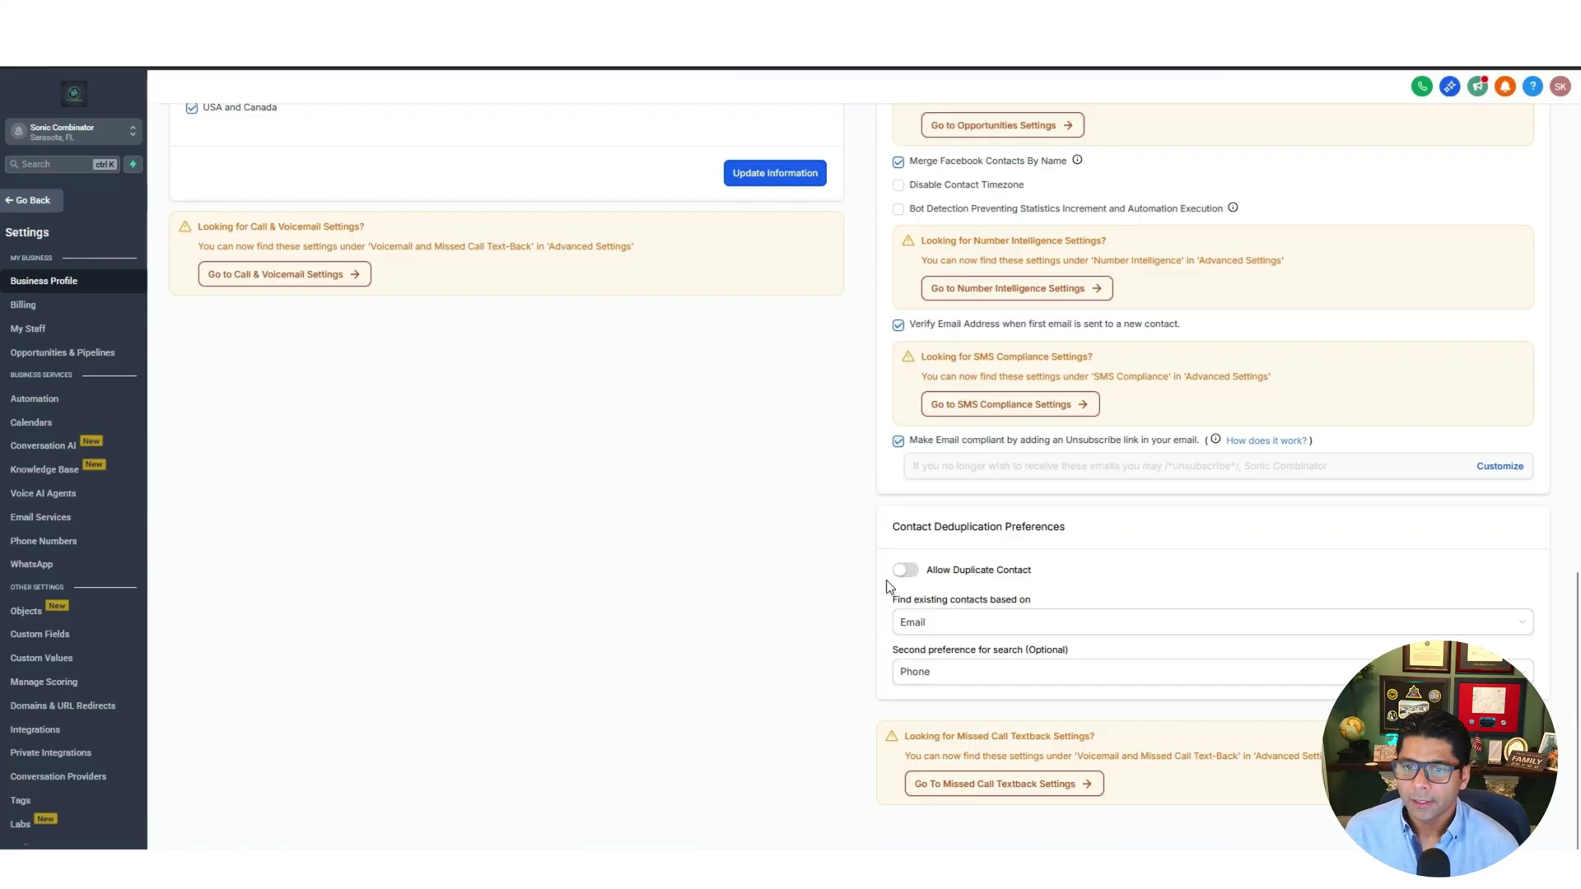
pyautogui.click(905, 570)
pyautogui.click(905, 570)
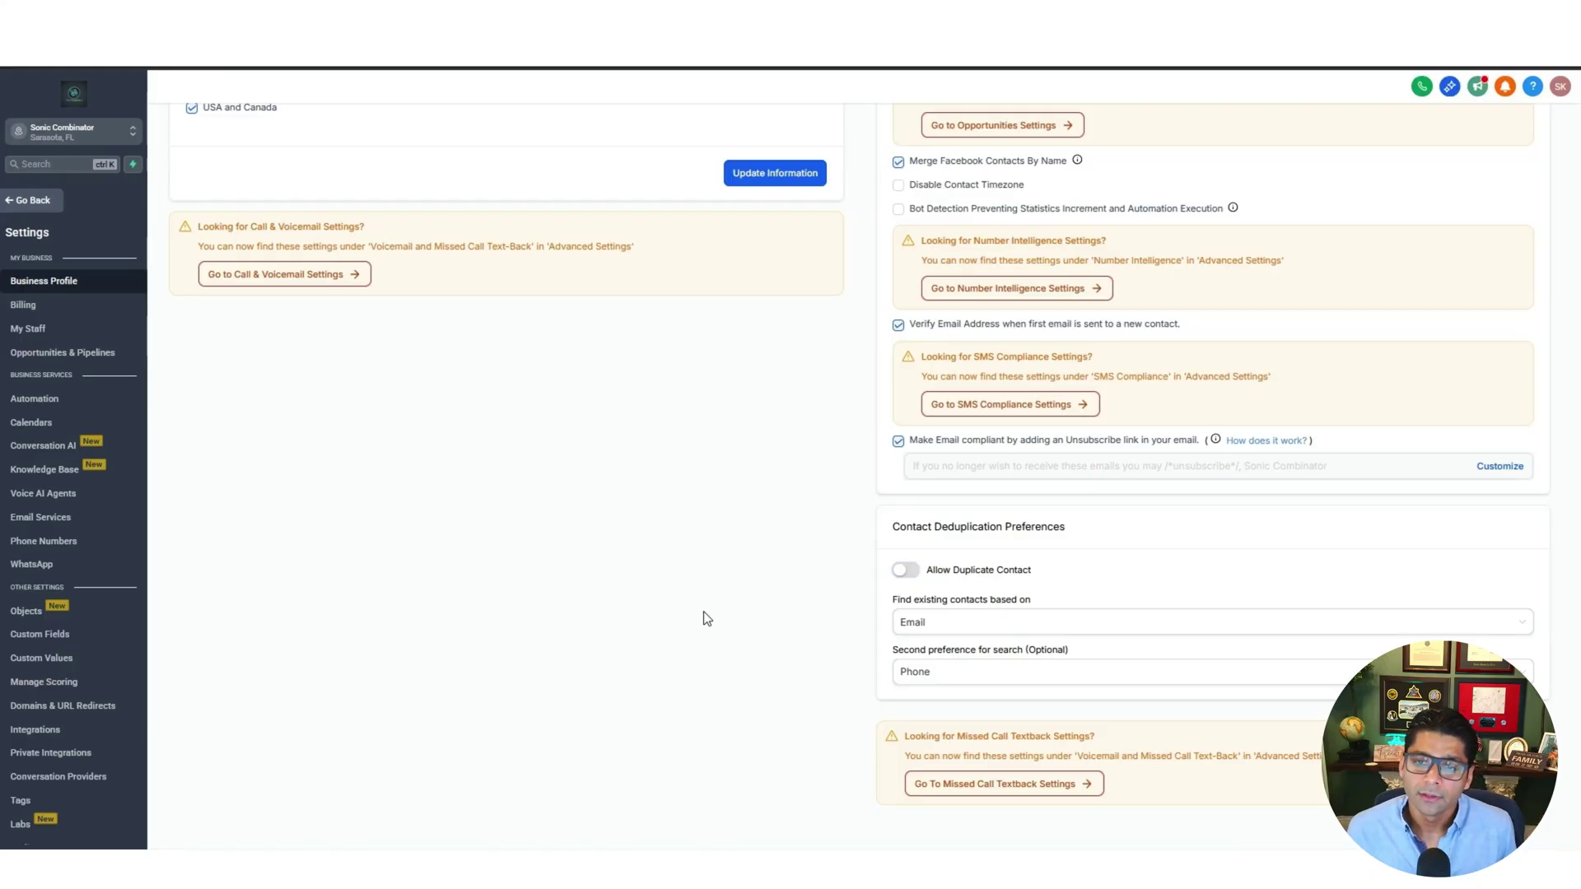
pyautogui.scroll(10, 1080, 417)
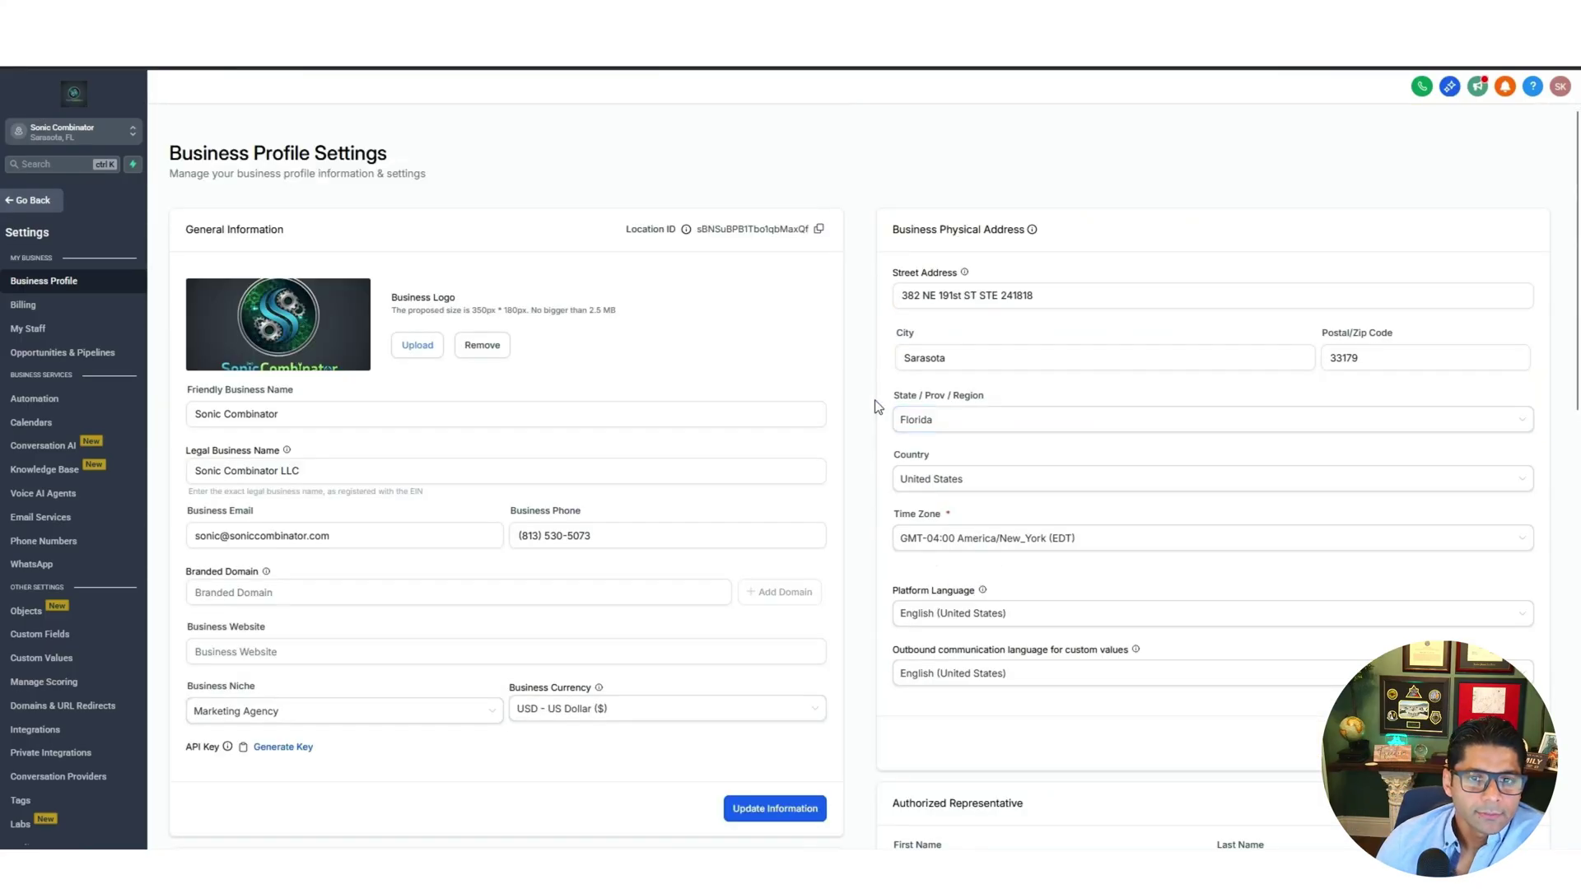
pyautogui.scroll(-4, 741, 469)
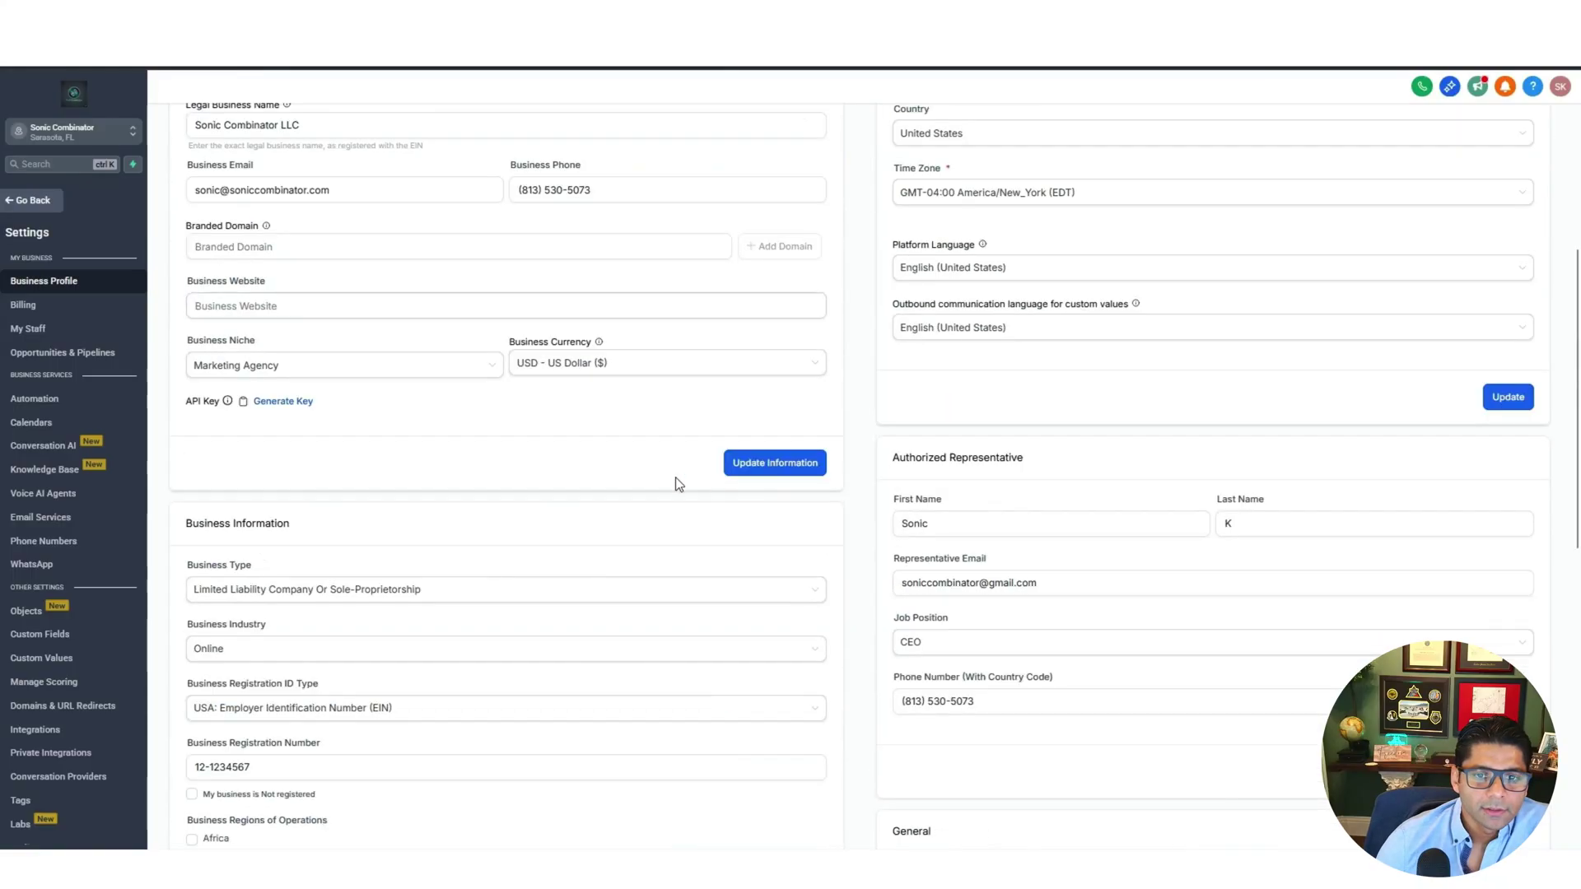
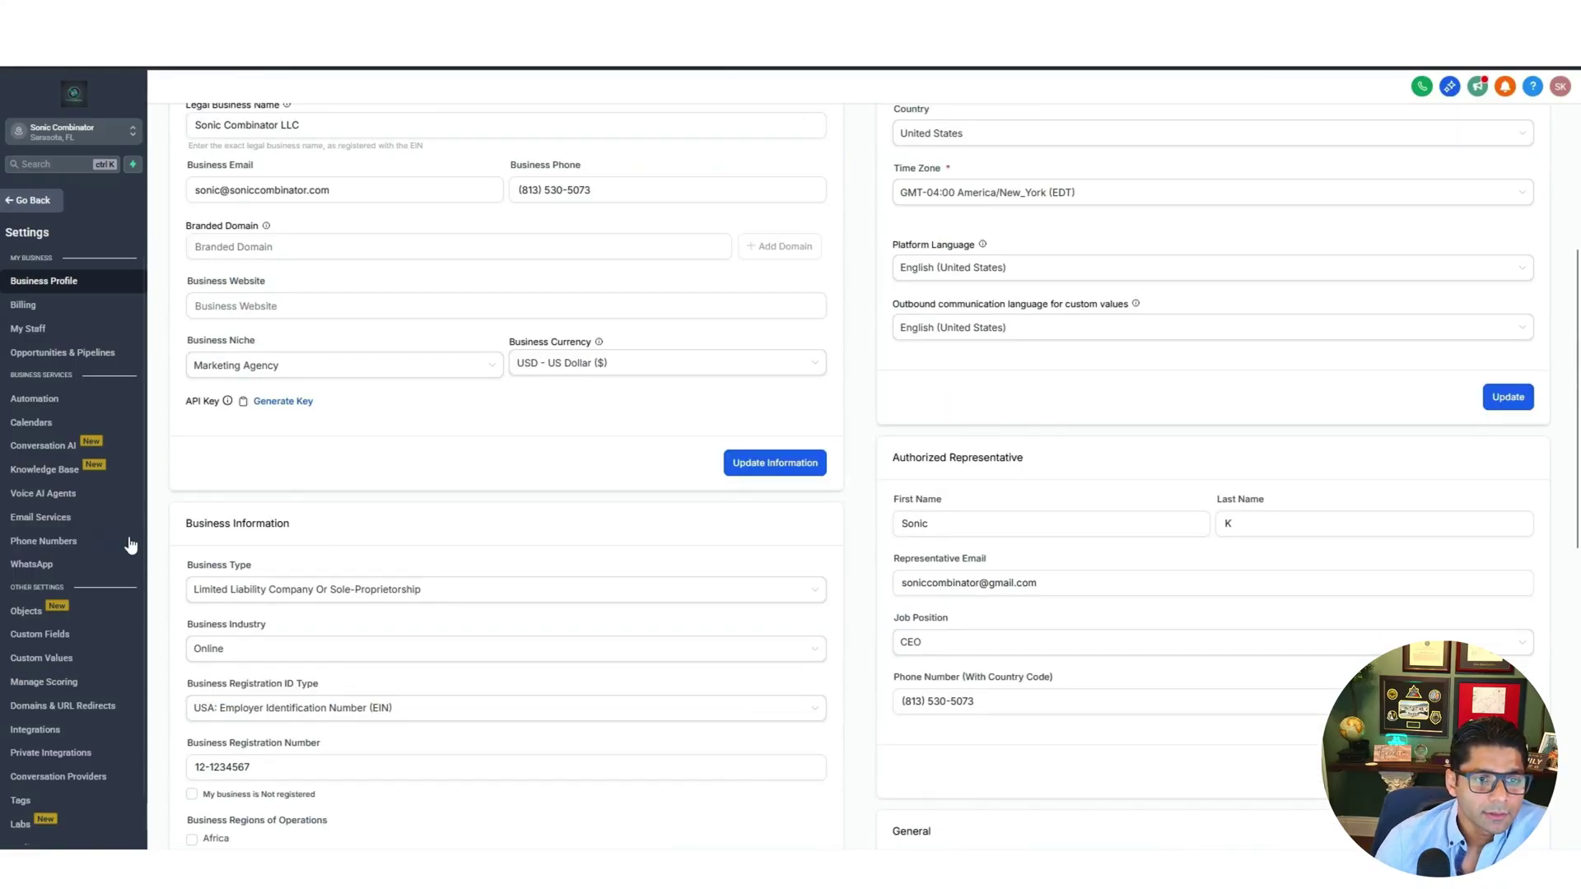
# Open Email Services and dismiss the deliverability notice, showing LeadConnector Email System as SMTP provider
pyautogui.click(46, 529)
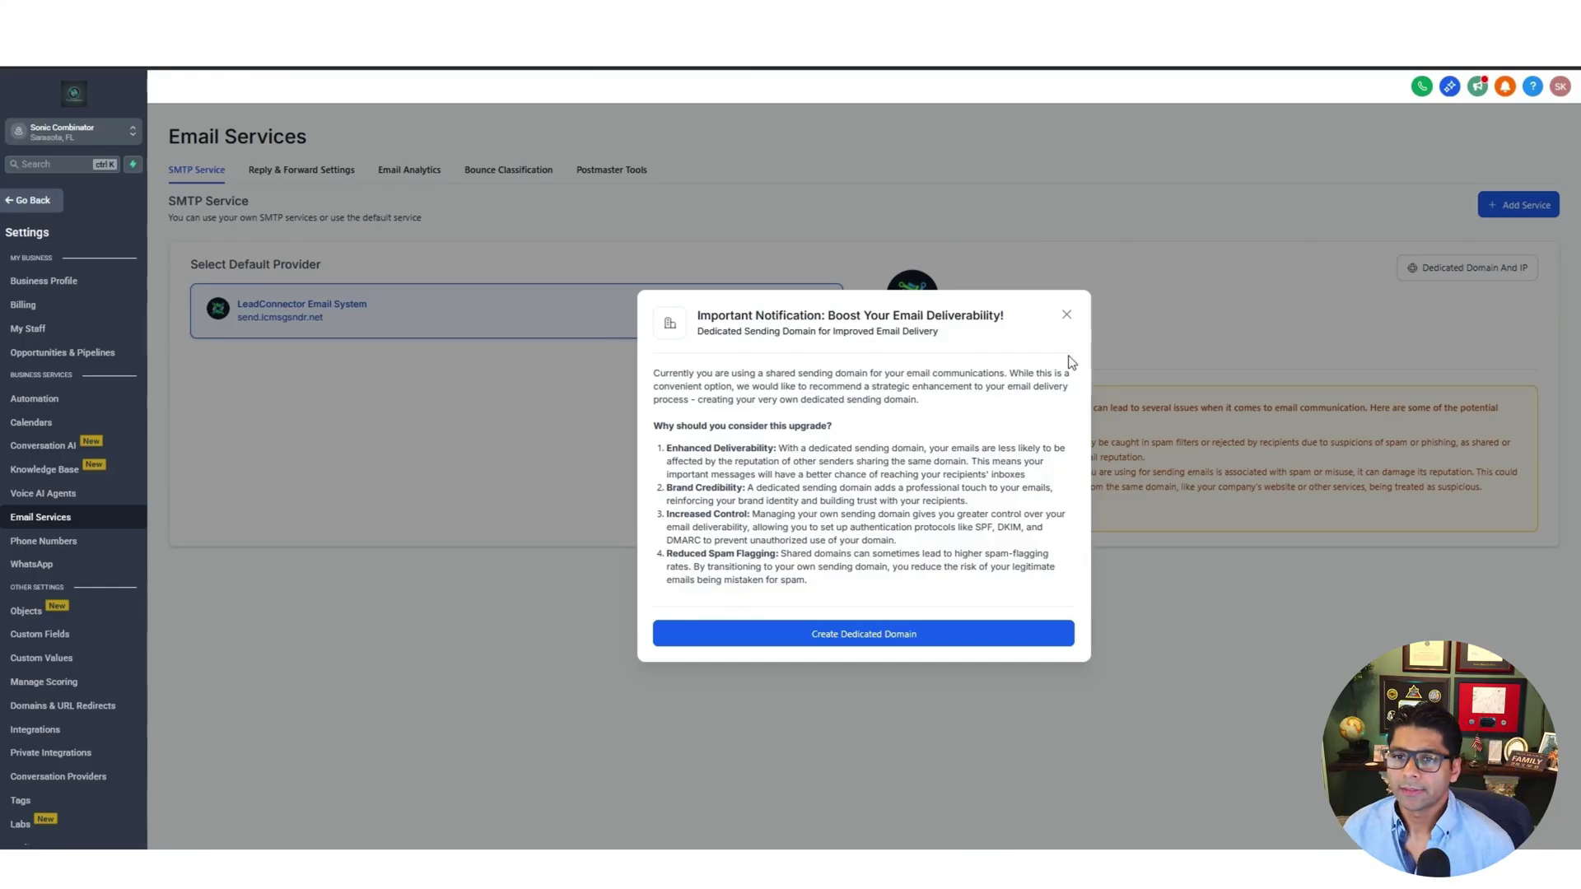
pyautogui.click(1066, 315)
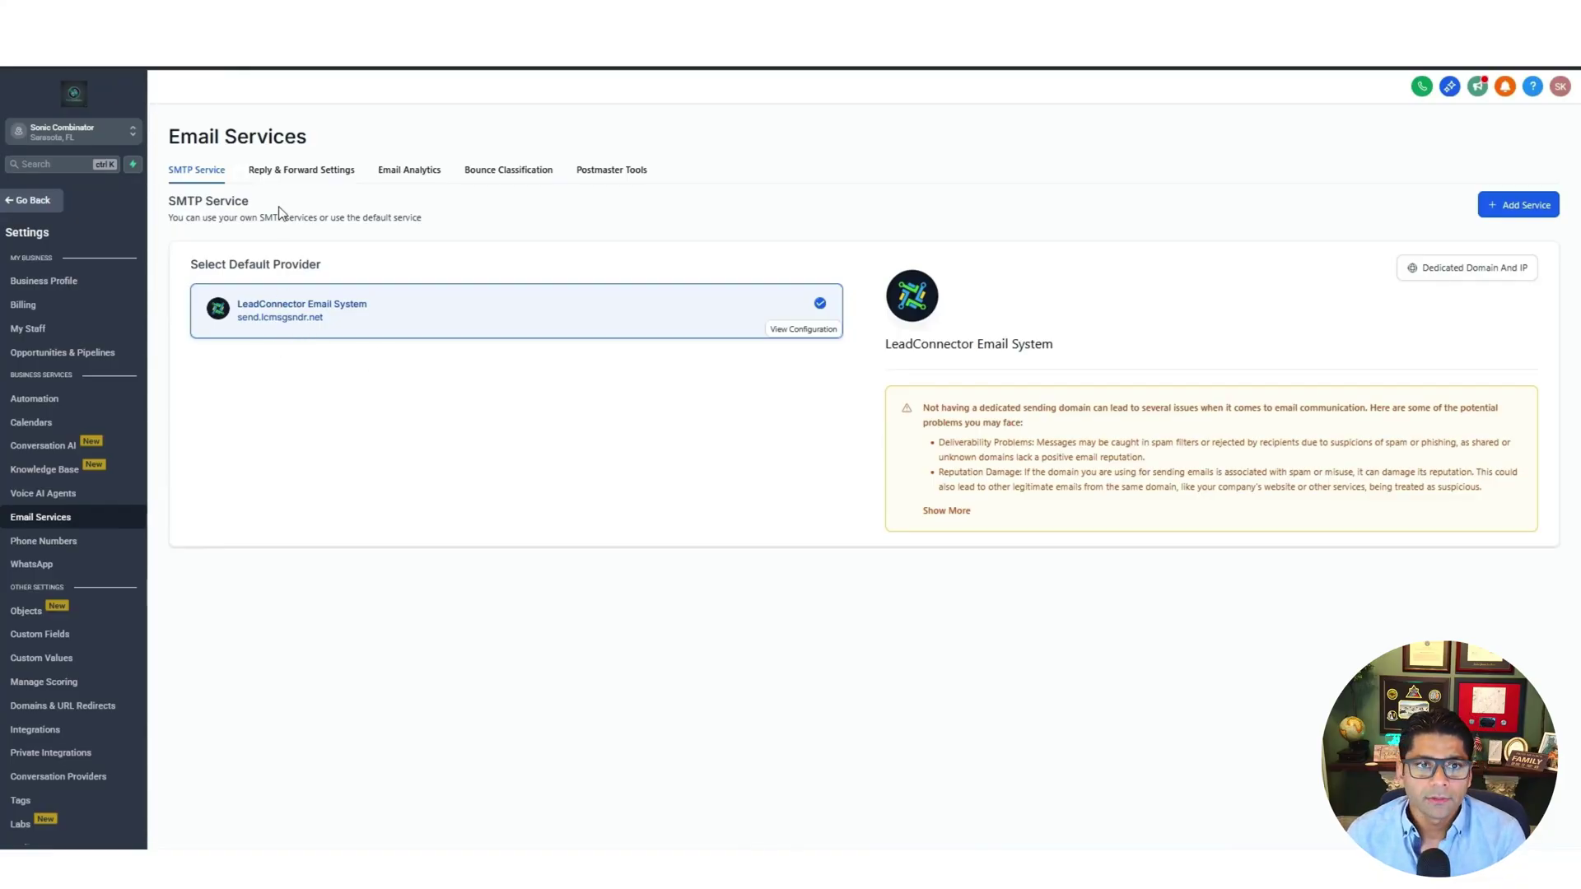
# Review the Reply & Forward Settings, pointing out the empty Forwarding Address and Reply Address sections
pyautogui.click(293, 179)
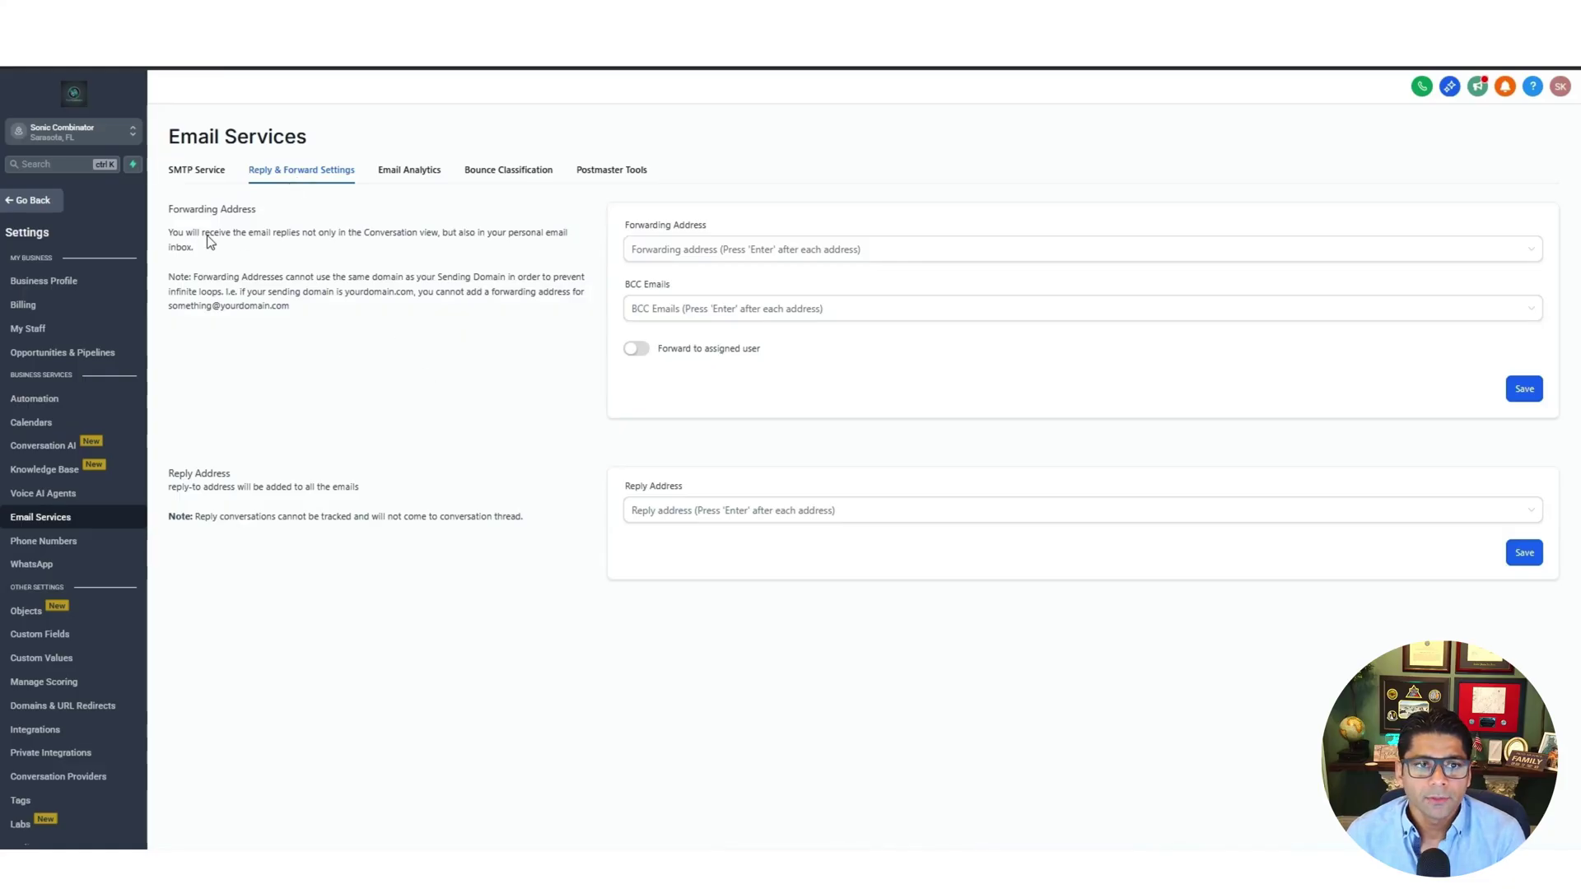
pyautogui.moveTo(170, 208); pyautogui.dragTo(256, 210)
pyautogui.moveTo(169, 474); pyautogui.dragTo(247, 477)
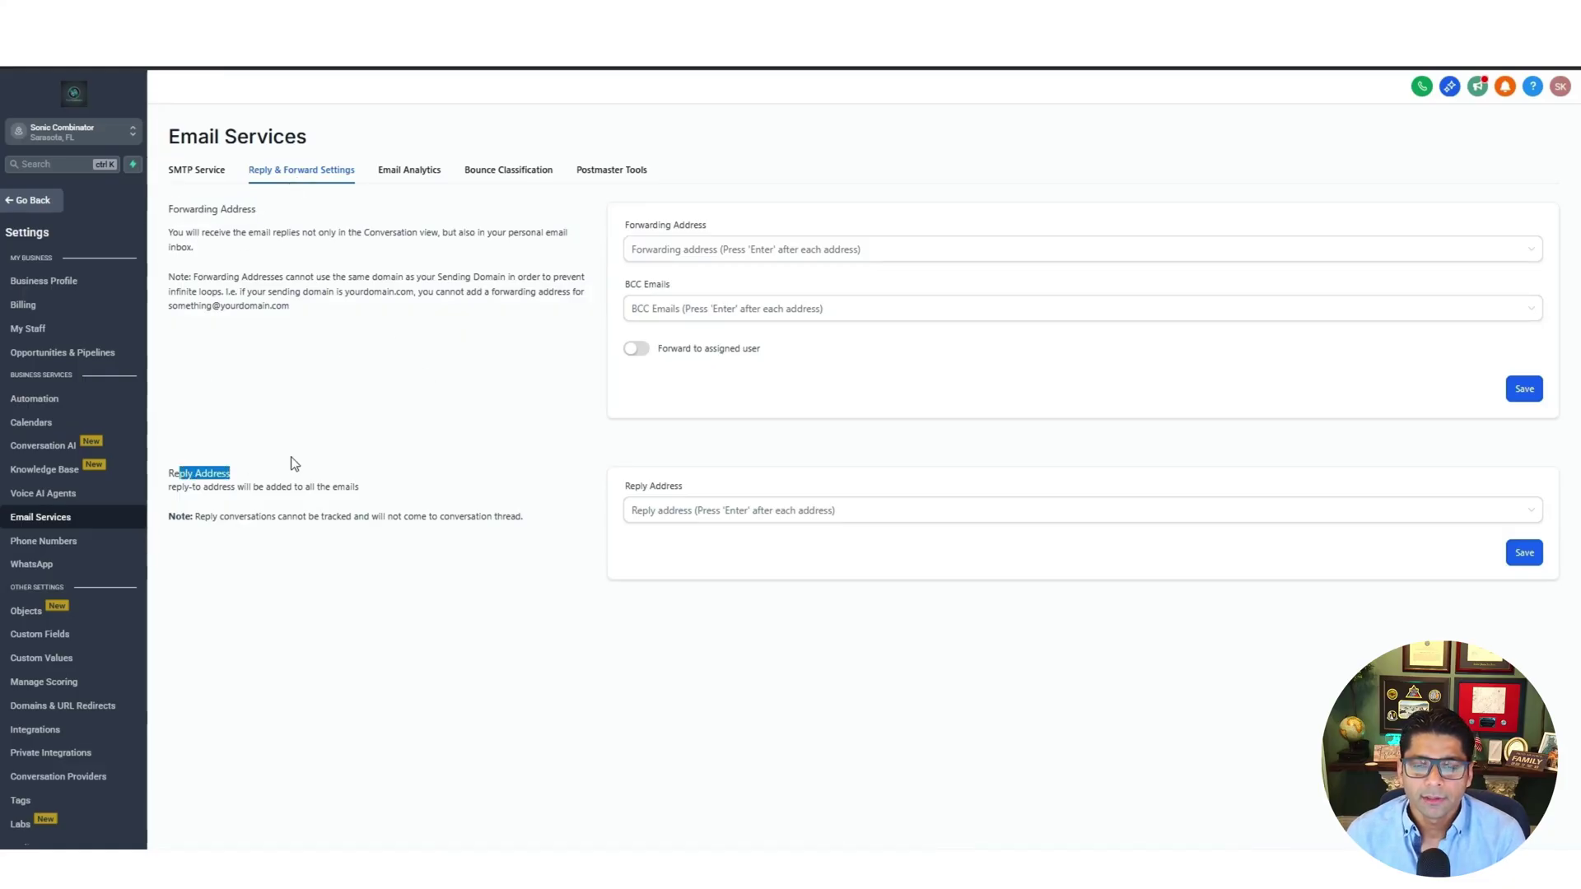
pyautogui.click(292, 458)
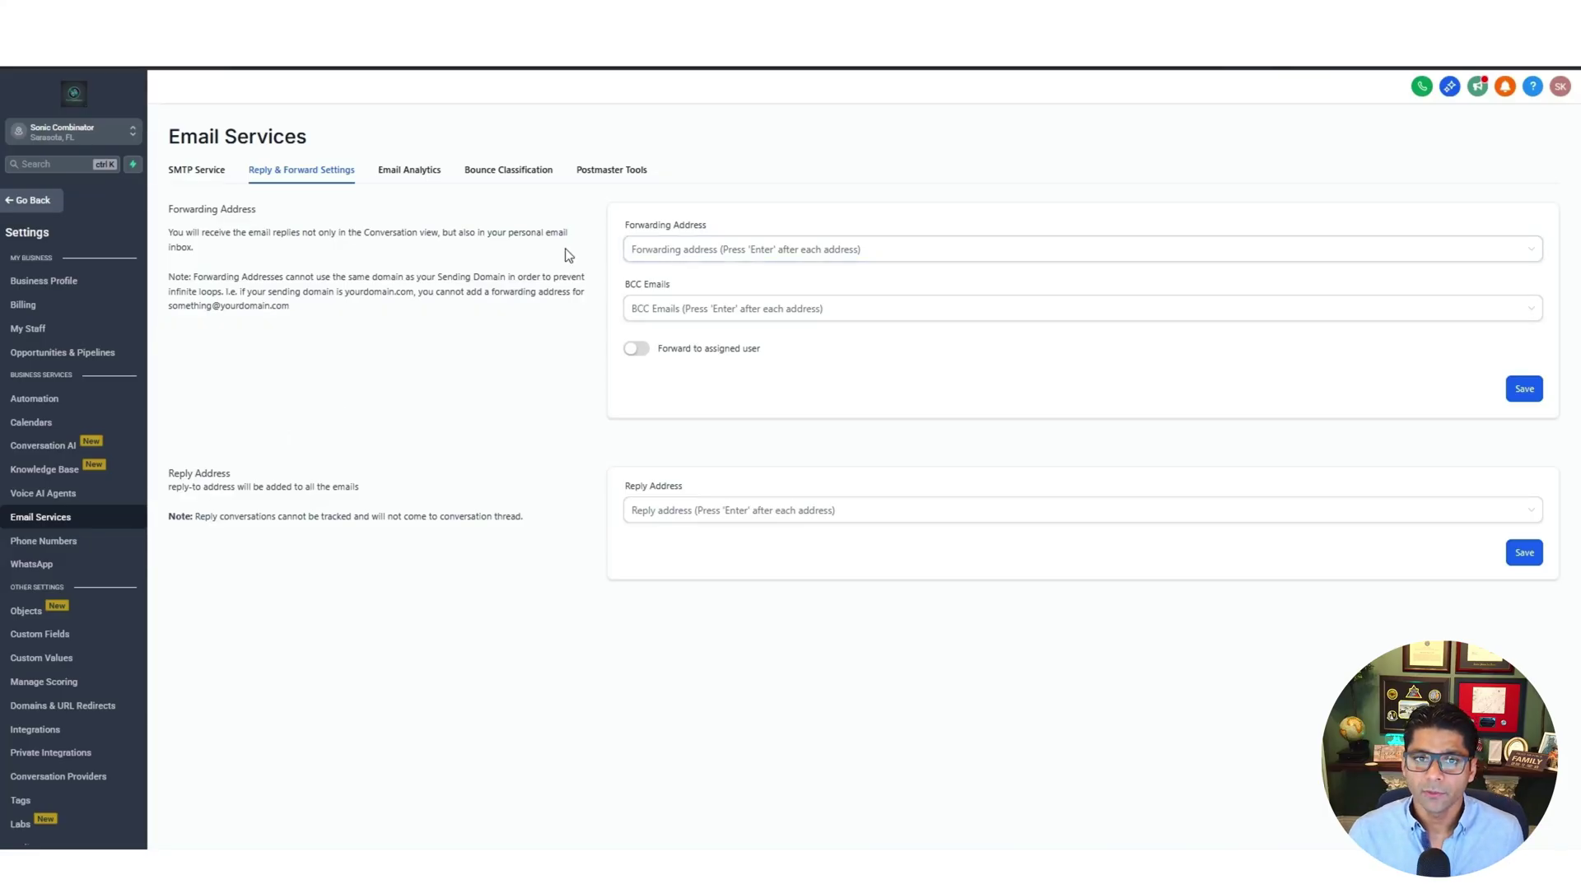
pyautogui.doubleClick(394, 232)
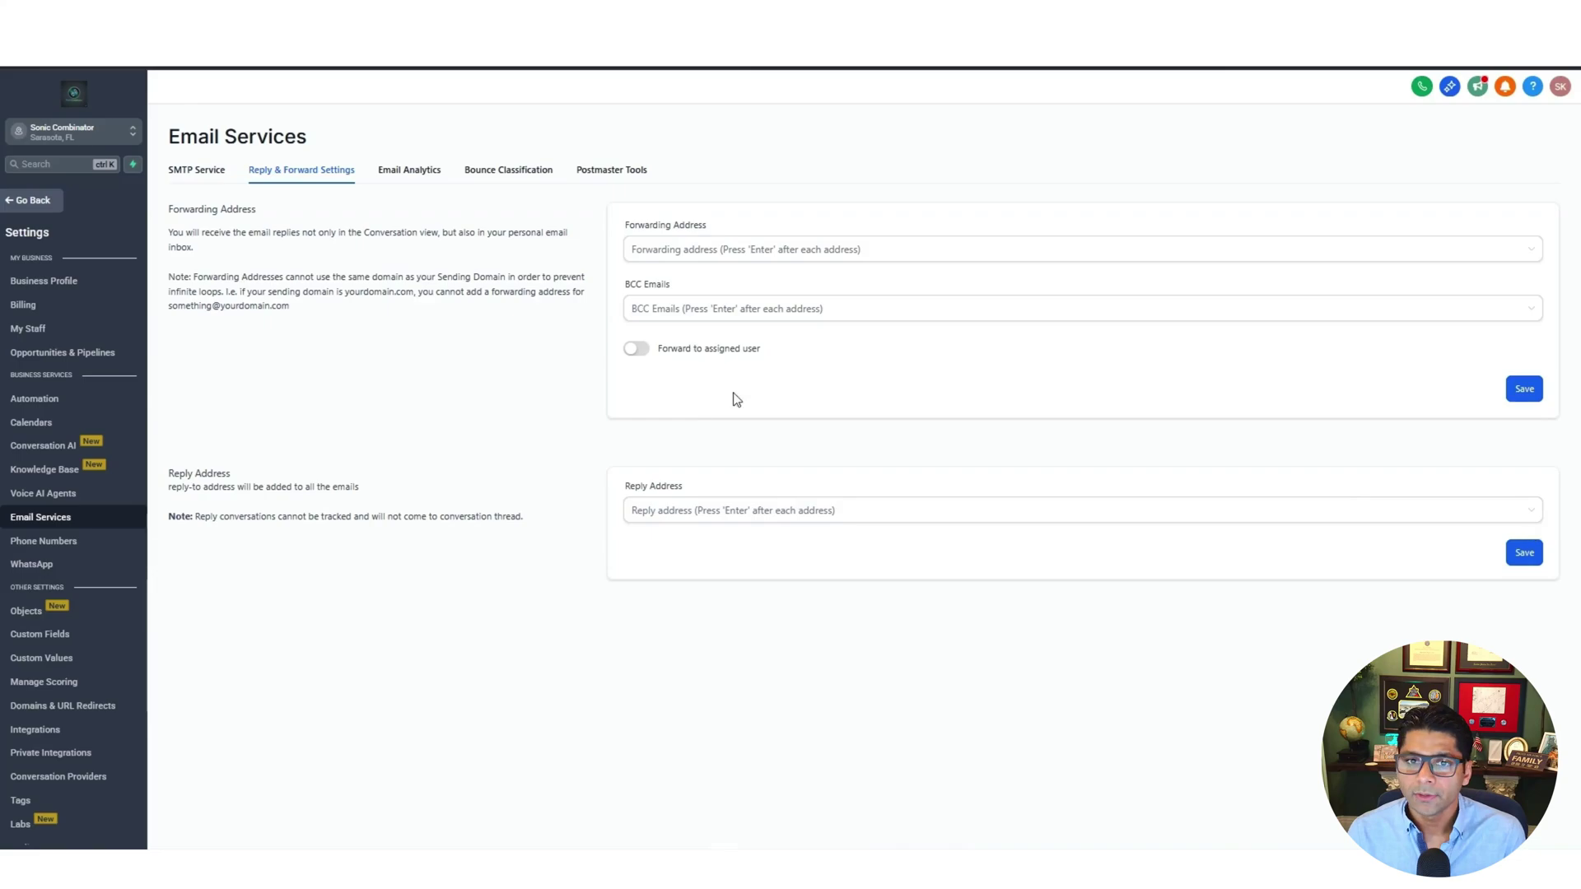
# Show the Email Analytics tab with all eight metrics at 0 for 2025-09-24 to 2025-09-30
pyautogui.click(411, 176)
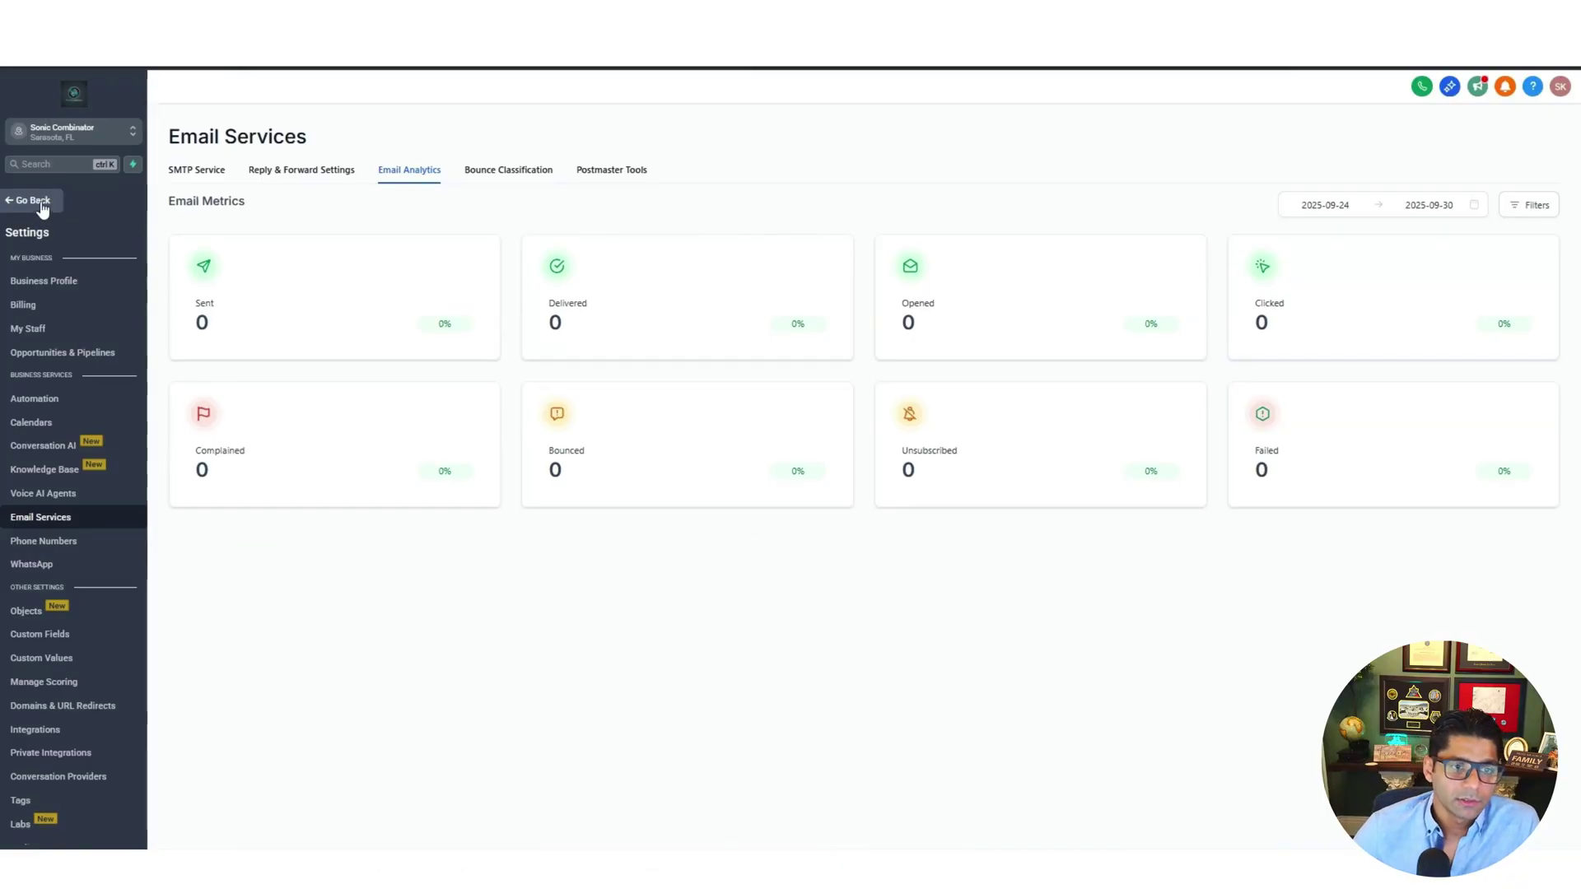
# Go from settings to Payments' Manage Payment Integration page and start connecting Stripe
pyautogui.click(43, 206)
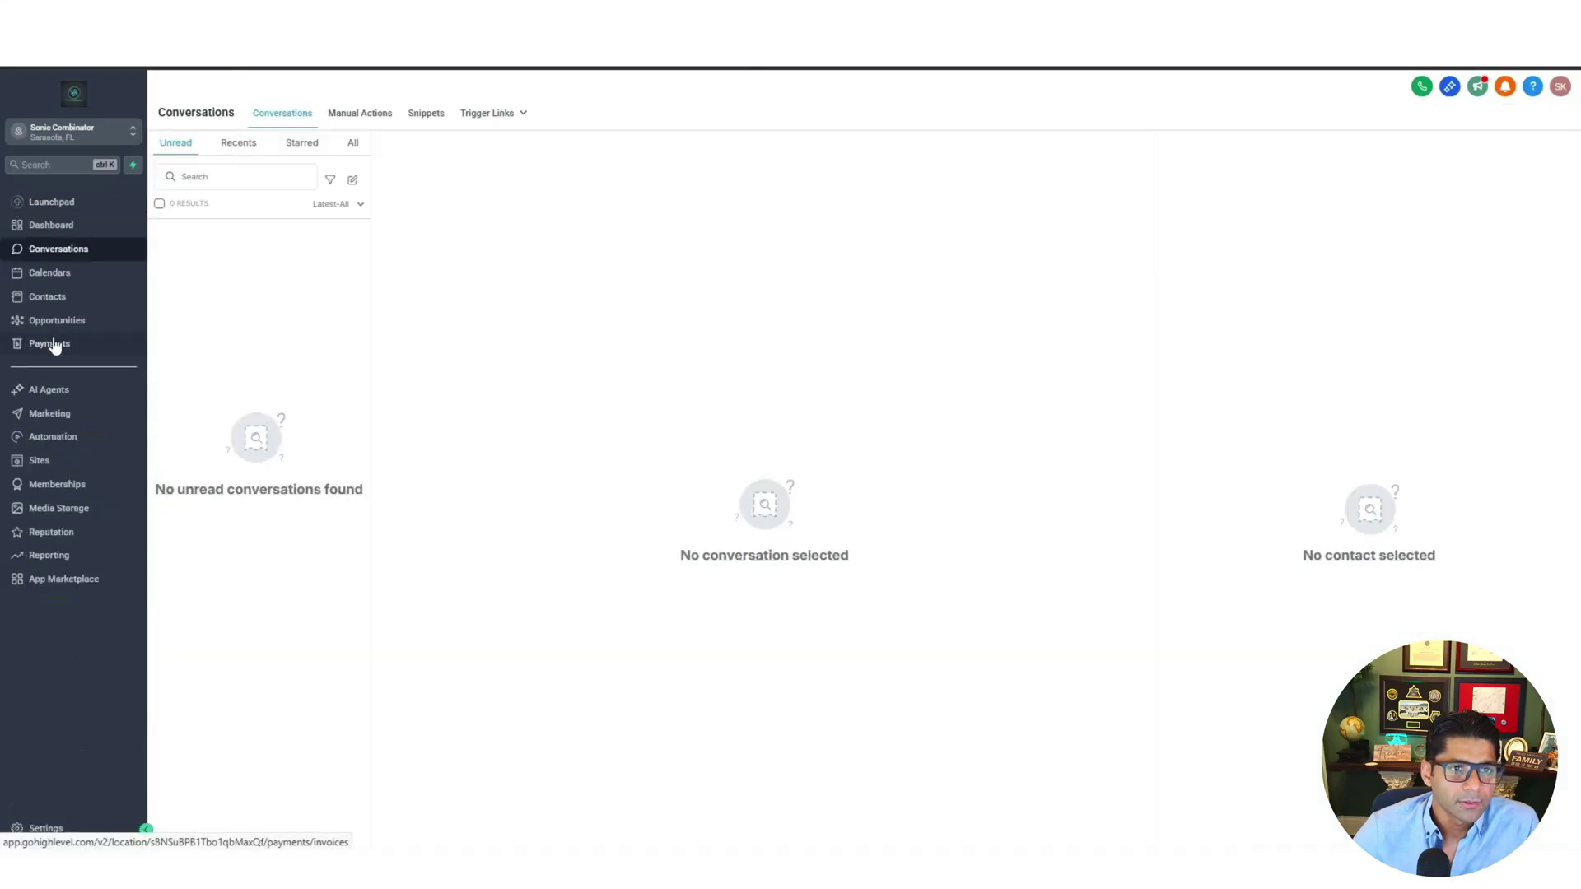
pyautogui.click(51, 343)
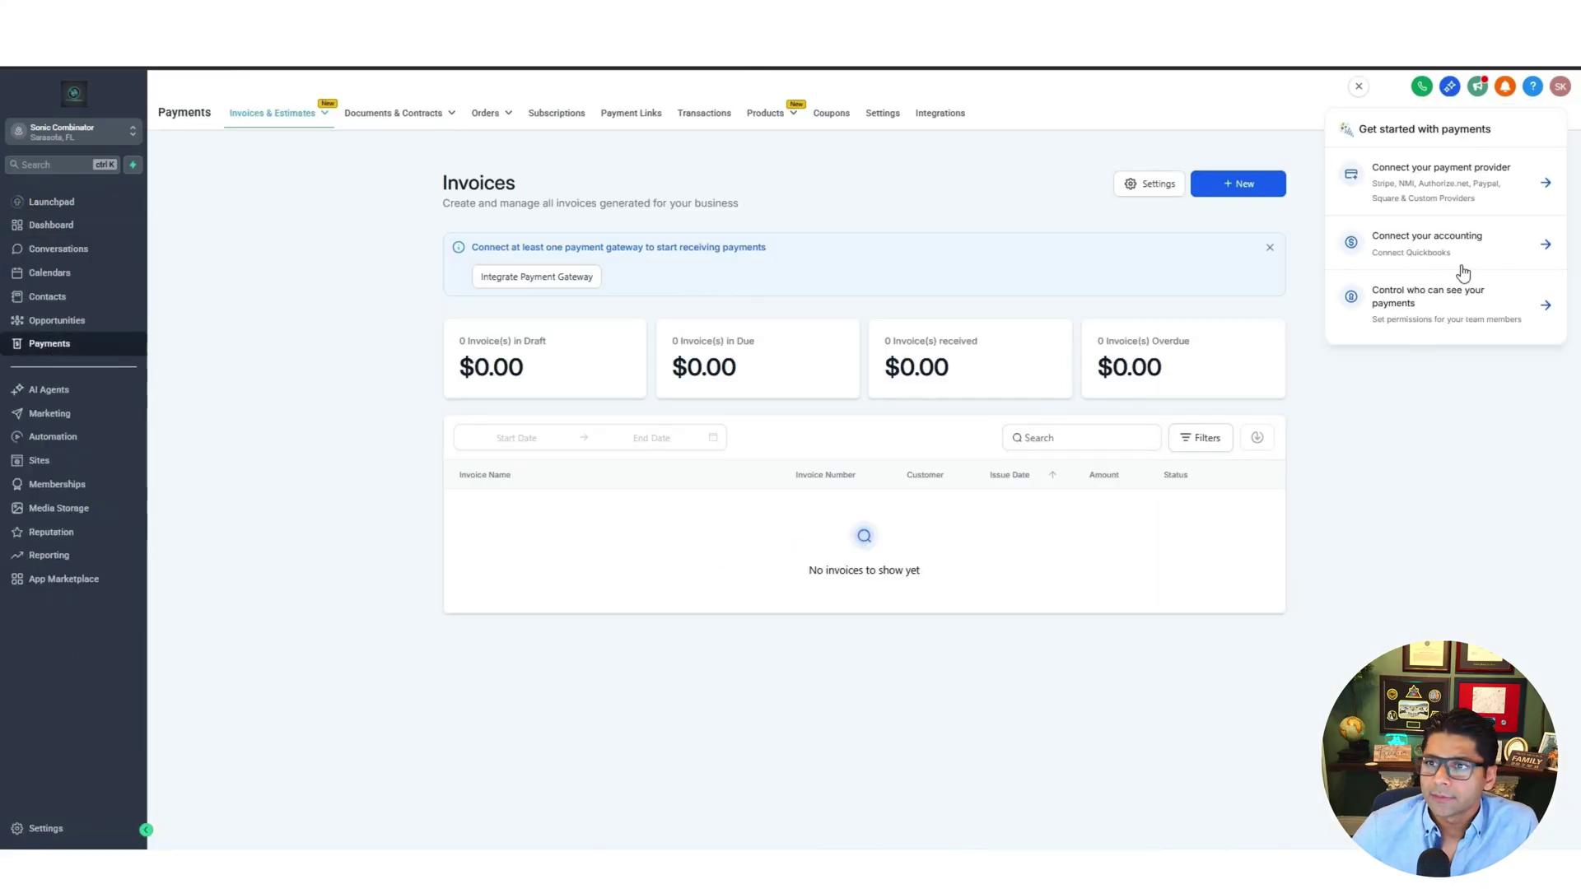
pyautogui.click(1503, 191)
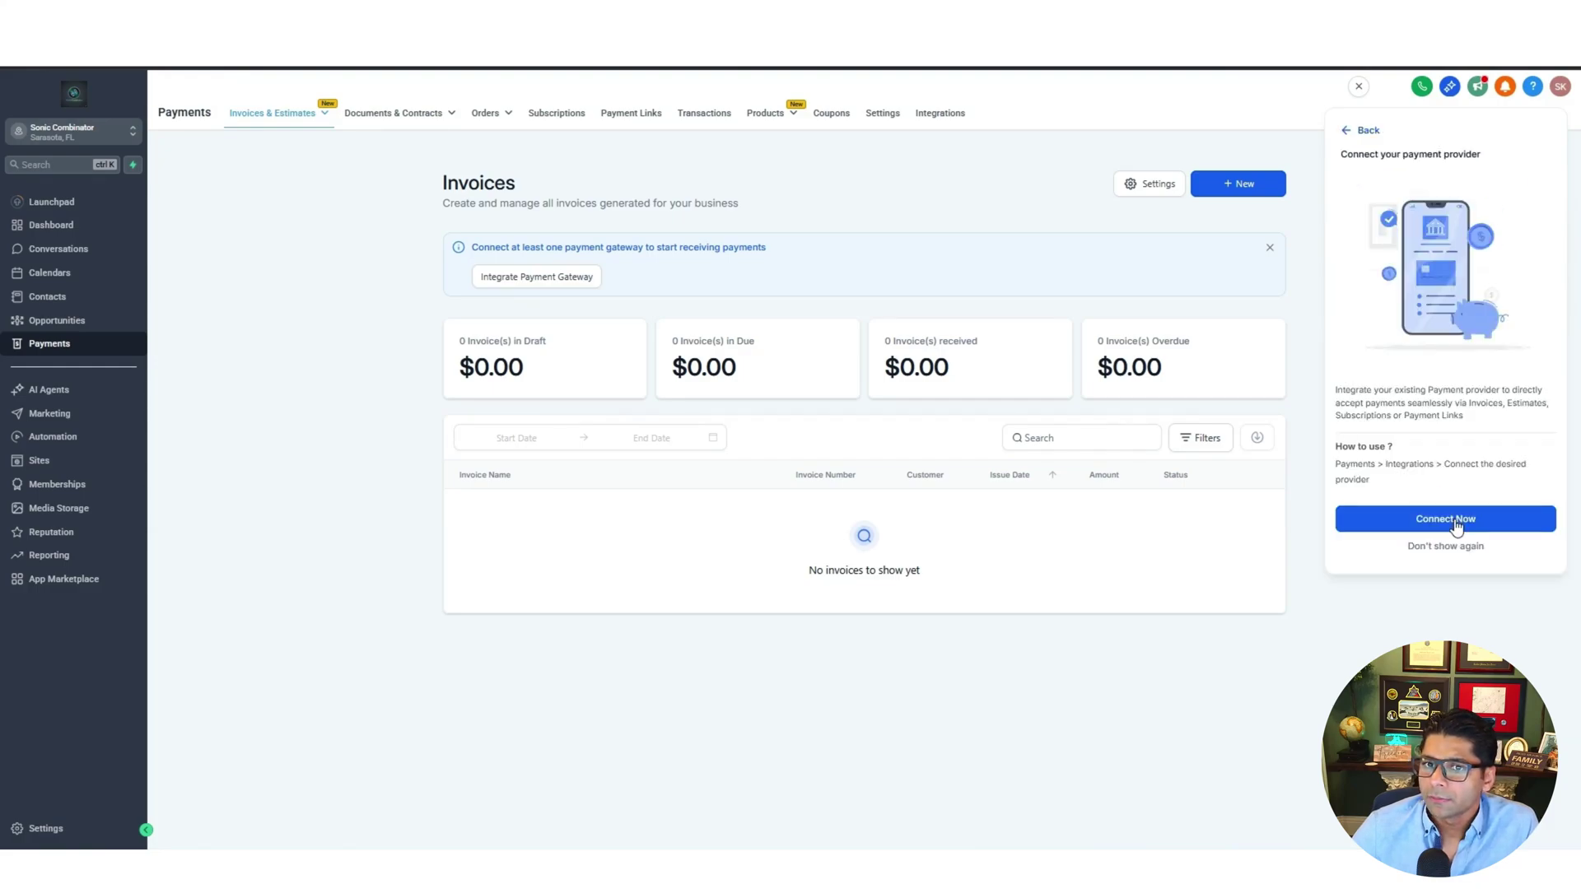
pyautogui.click(1455, 525)
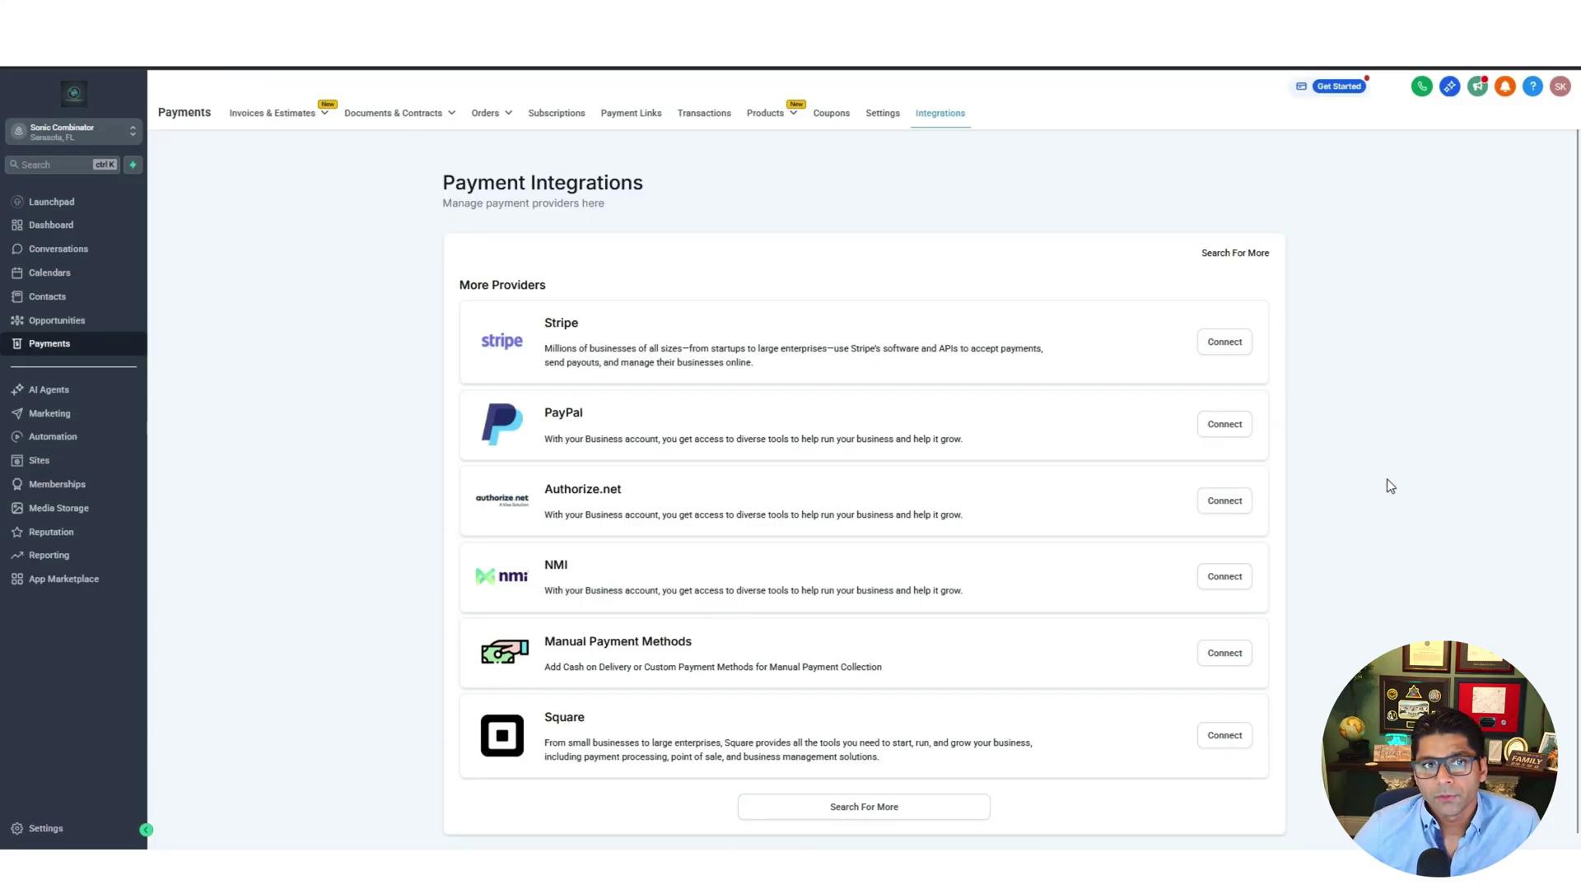
pyautogui.click(1224, 343)
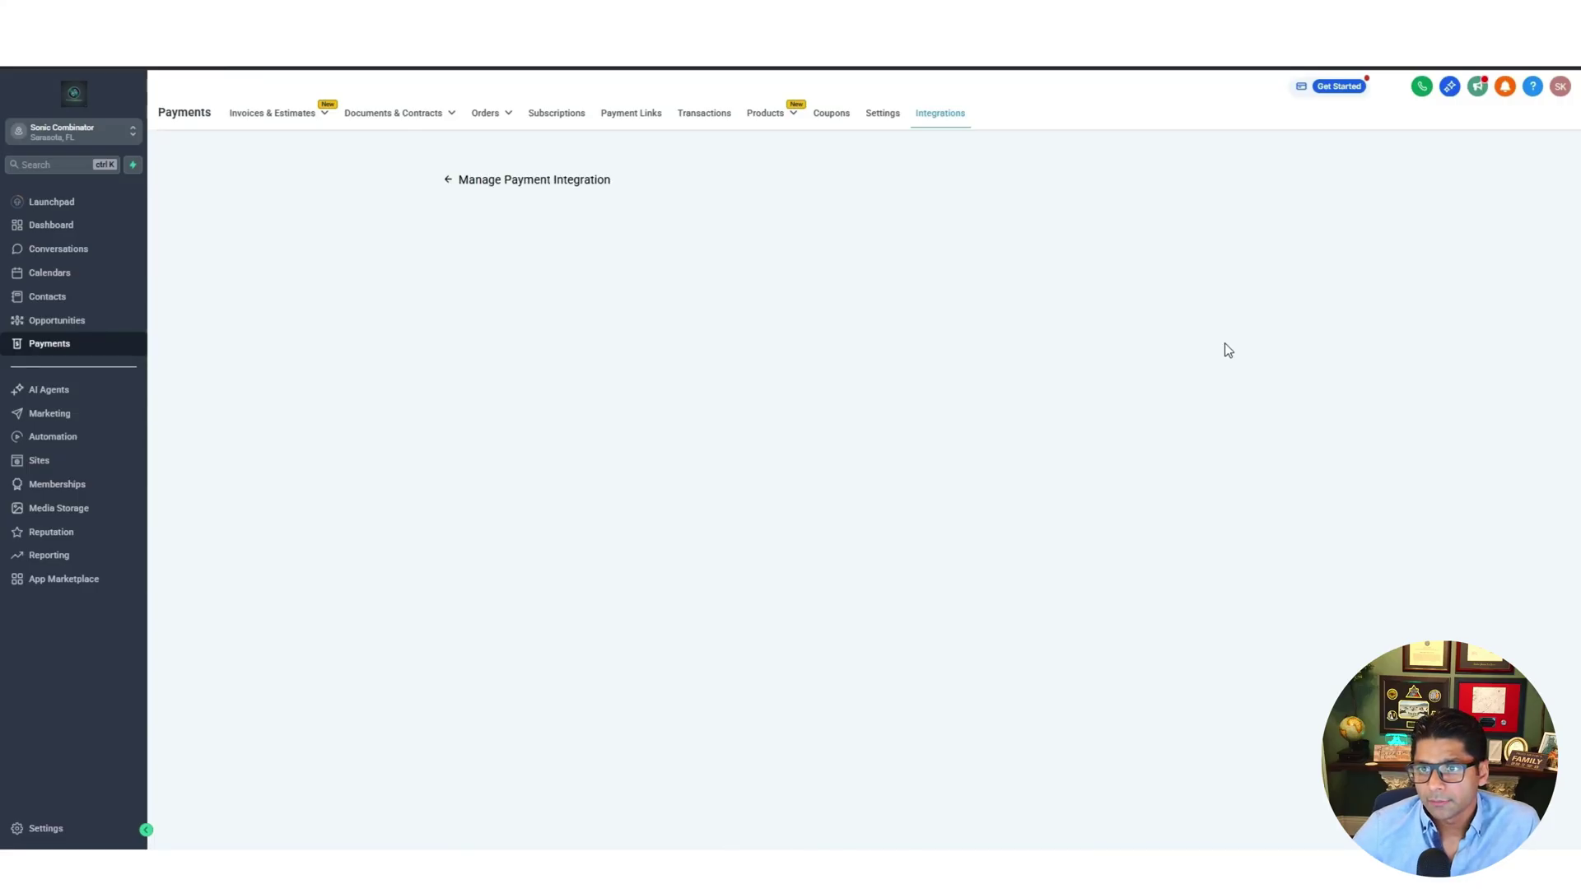
# Sign in to Stripe Connect with the account email and the saved password
pyautogui.click(665, 298)
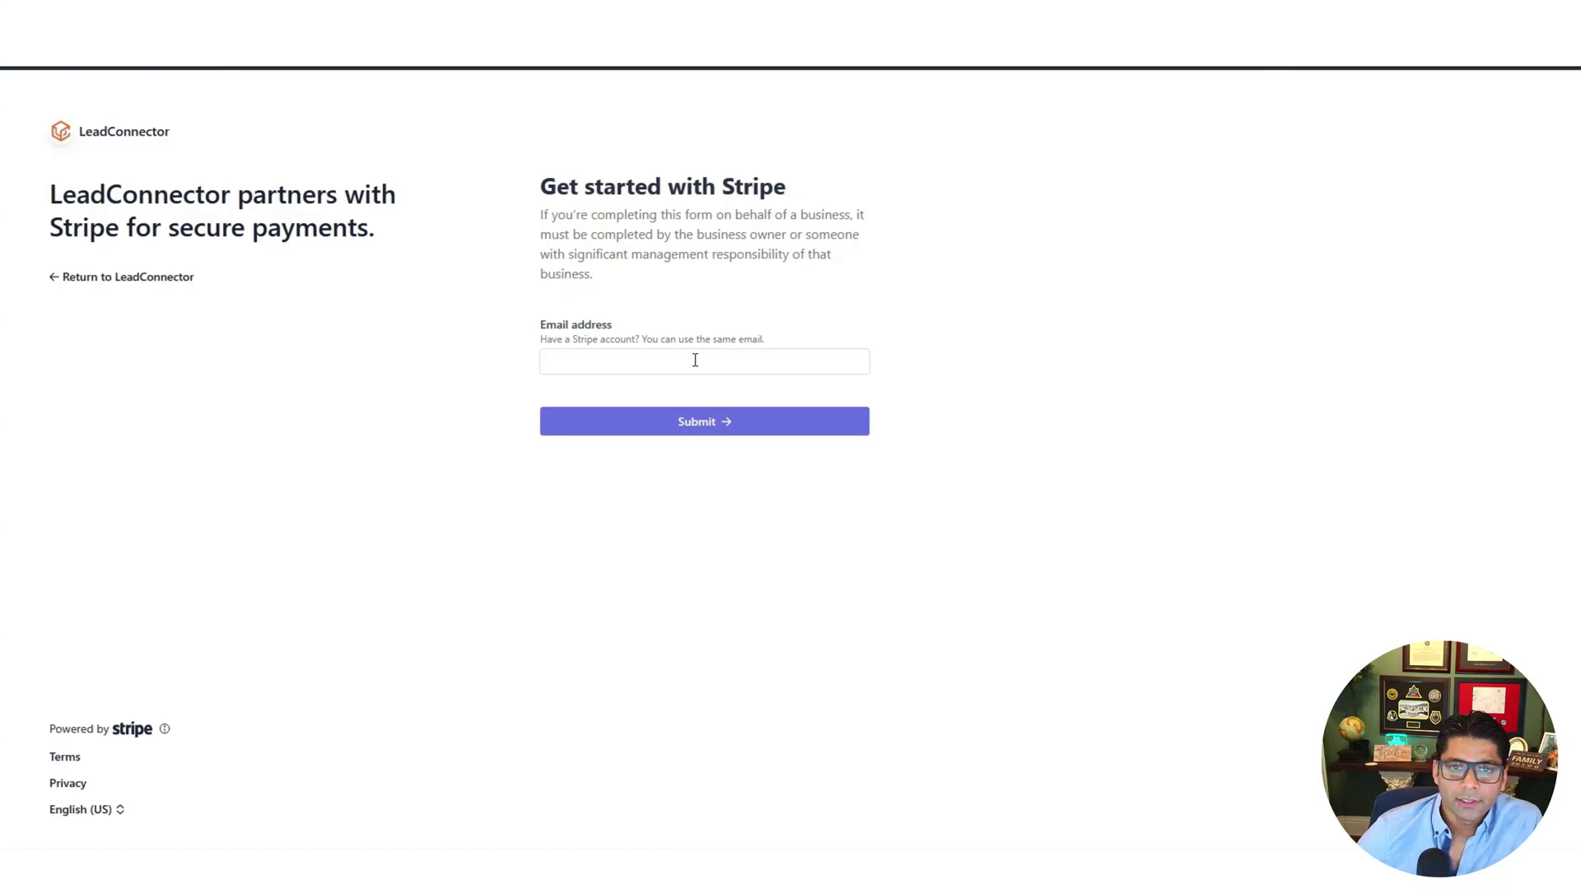
pyautogui.click(695, 359)
pyautogui.write('sonic')
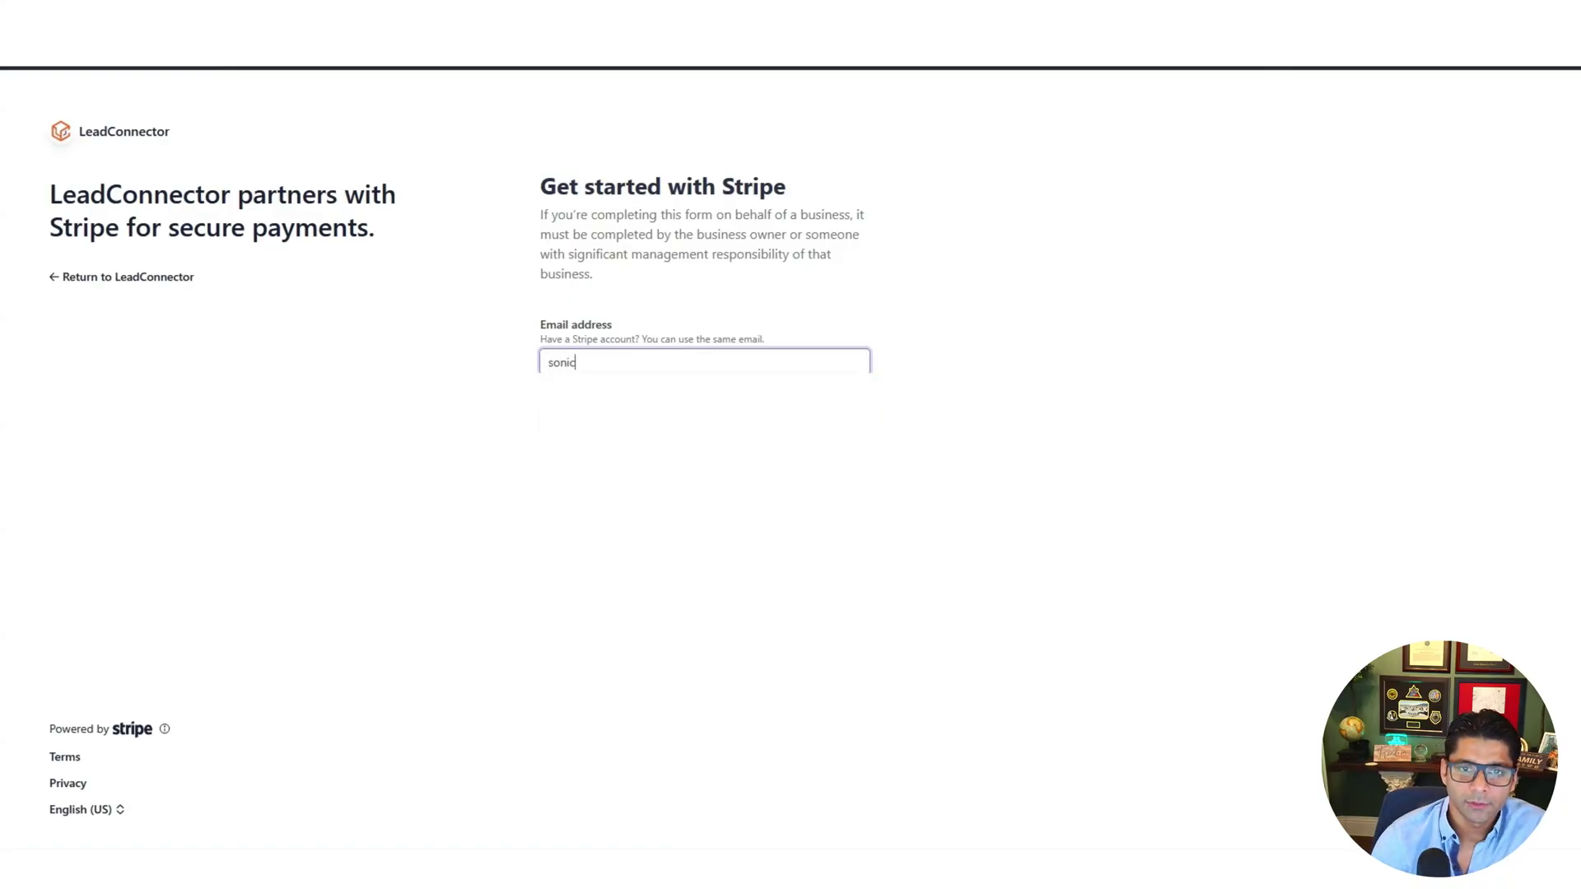
pyautogui.write('@')
pyautogui.press('Return')
pyautogui.click(657, 353)
pyautogui.click(721, 385)
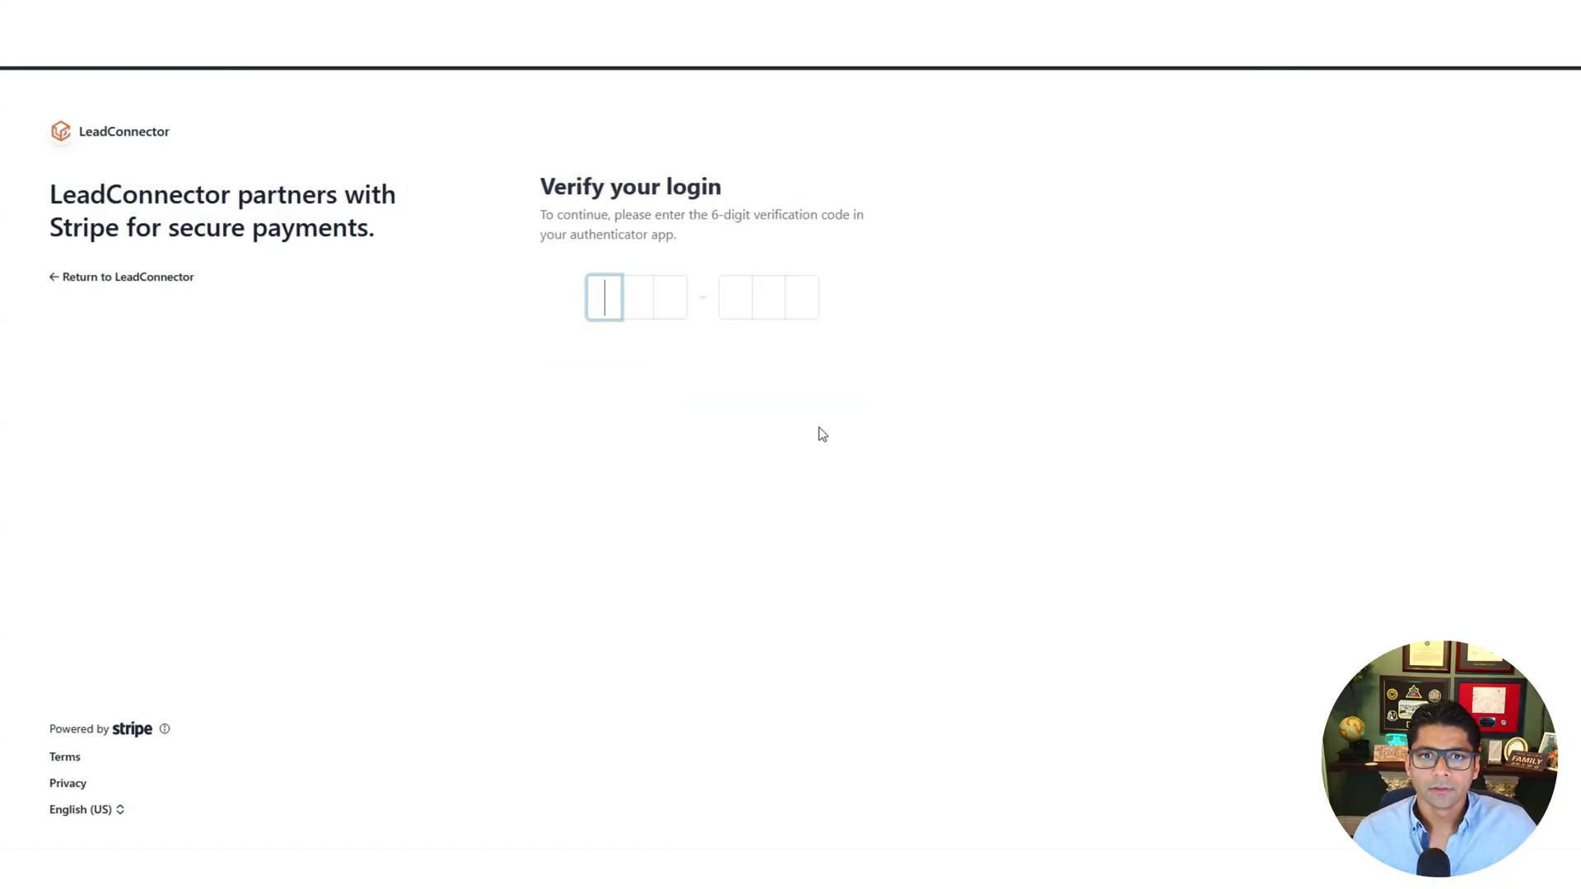
# Verify the Stripe login by entering the 6-digit authenticator code
pyautogui.moveTo(713, 214); pyautogui.dragTo(839, 236)
pyautogui.click(945, 390)
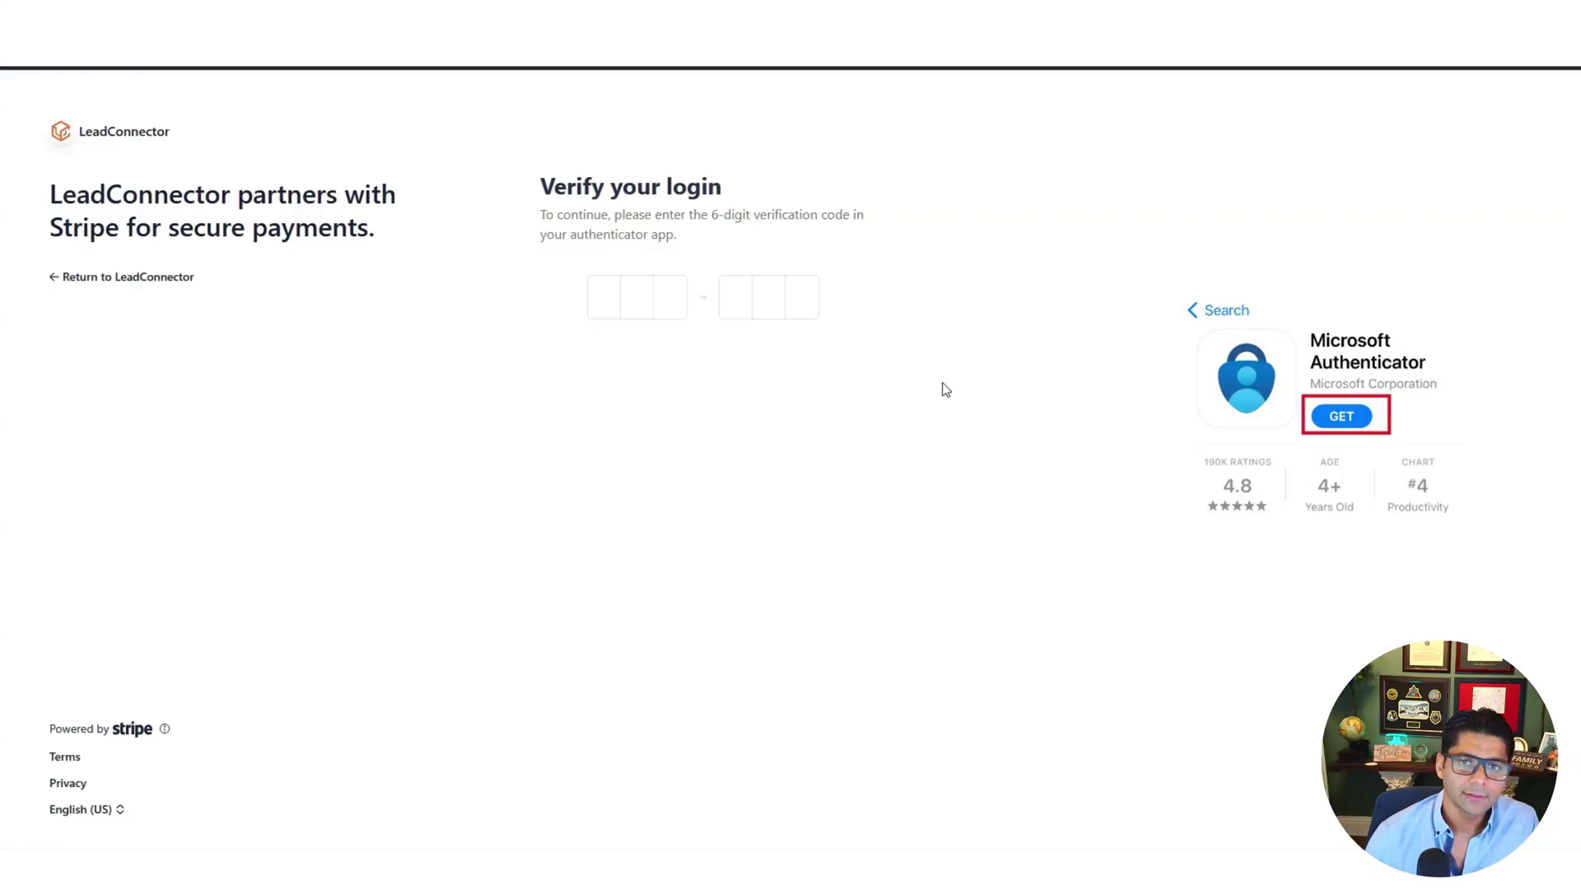
pyautogui.click(604, 302)
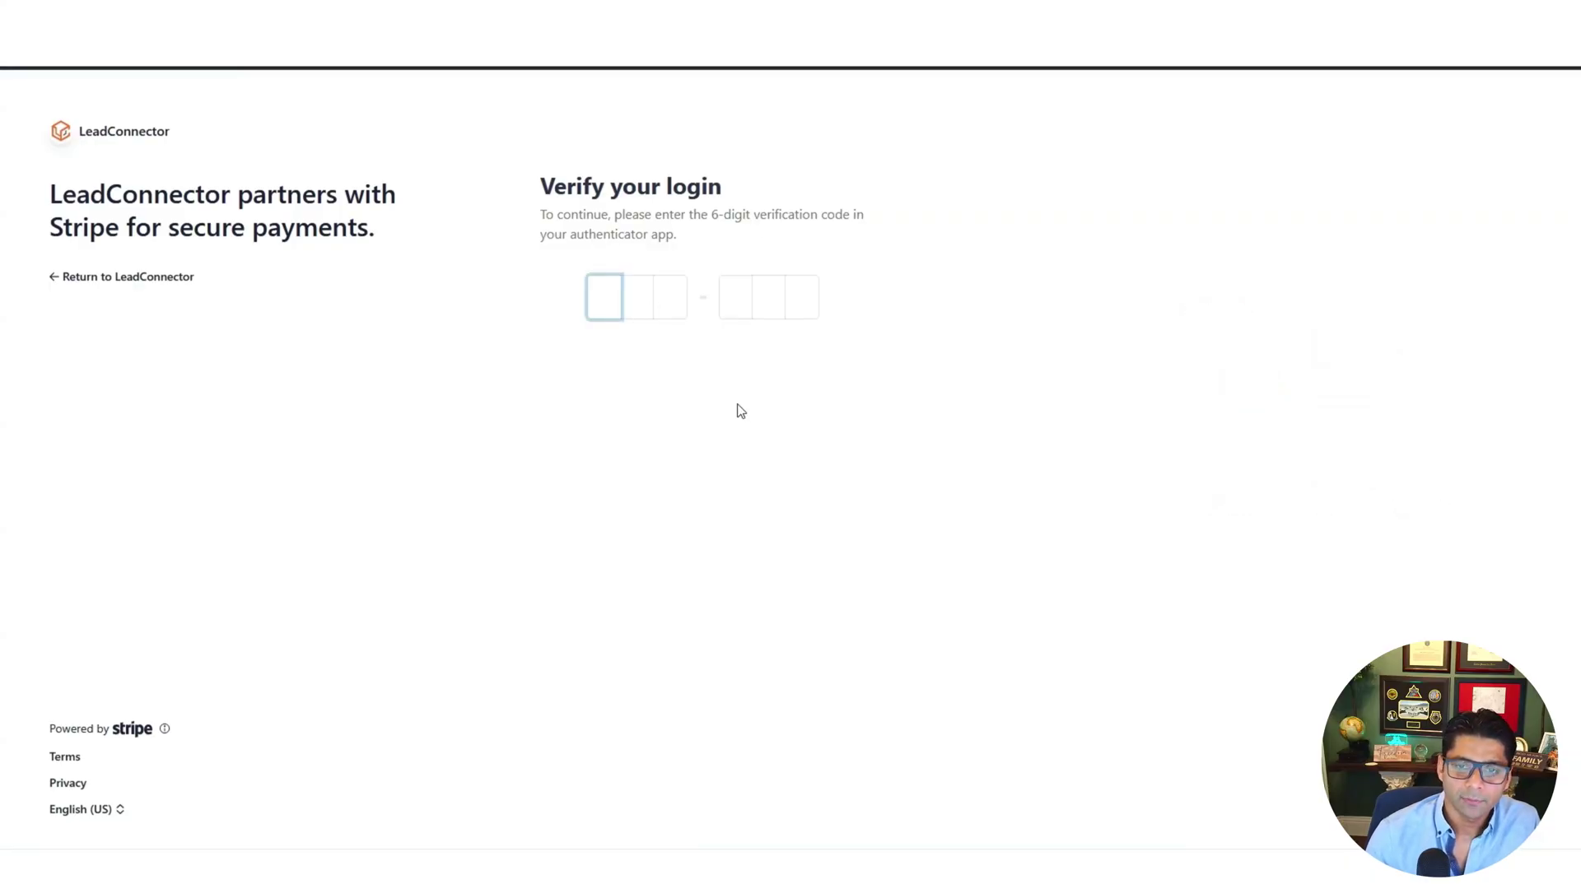
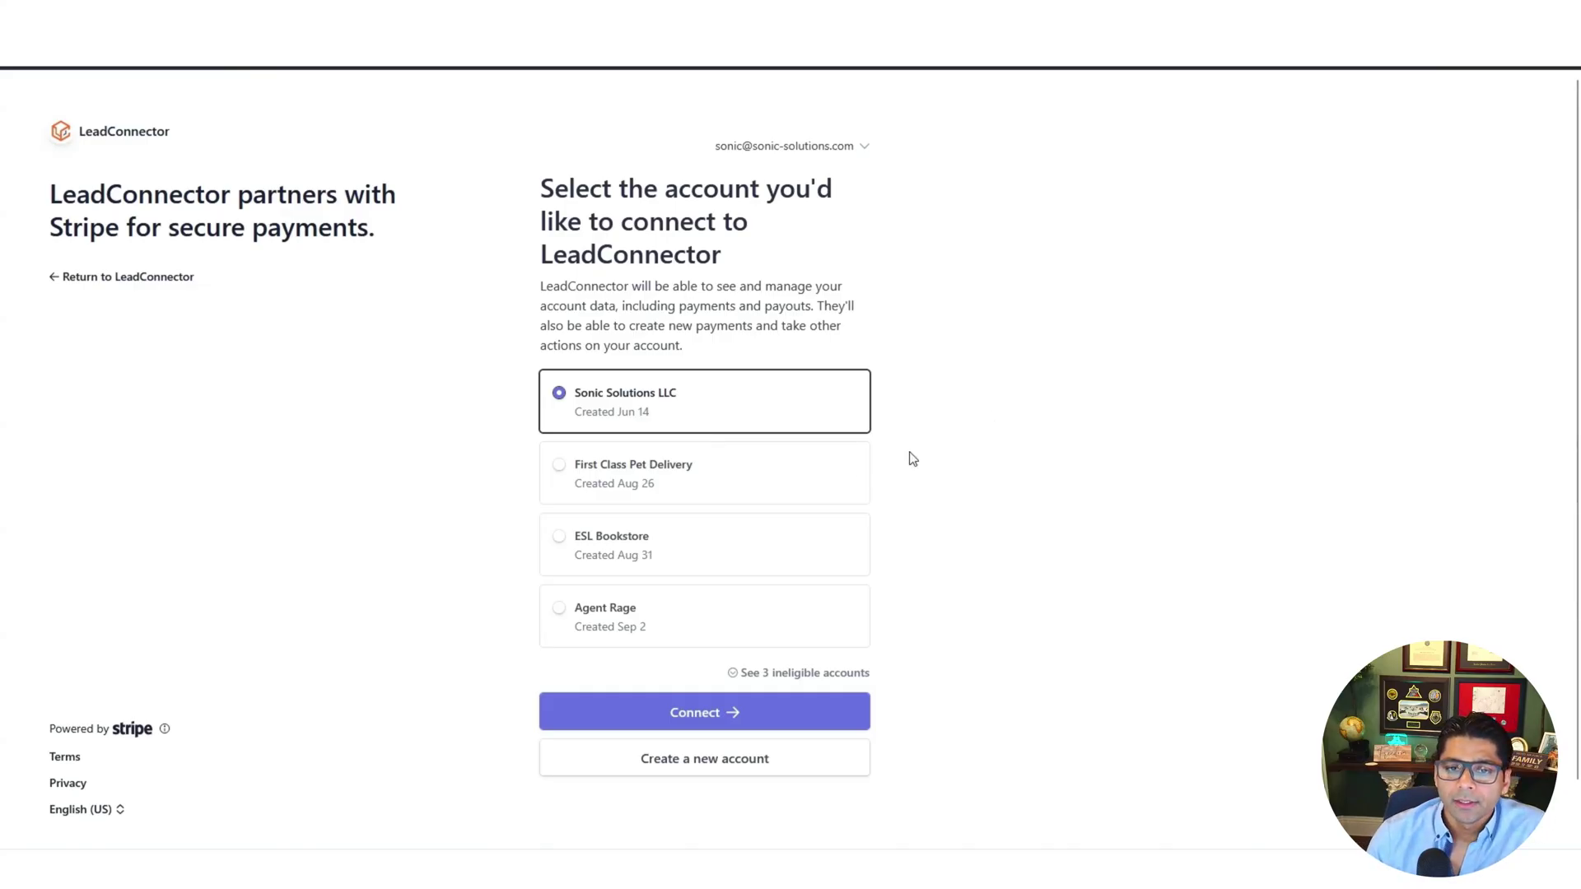
# Connect the Sonic Solutions LLC Stripe account and confirm live and test modes are enabled
pyautogui.click(706, 722)
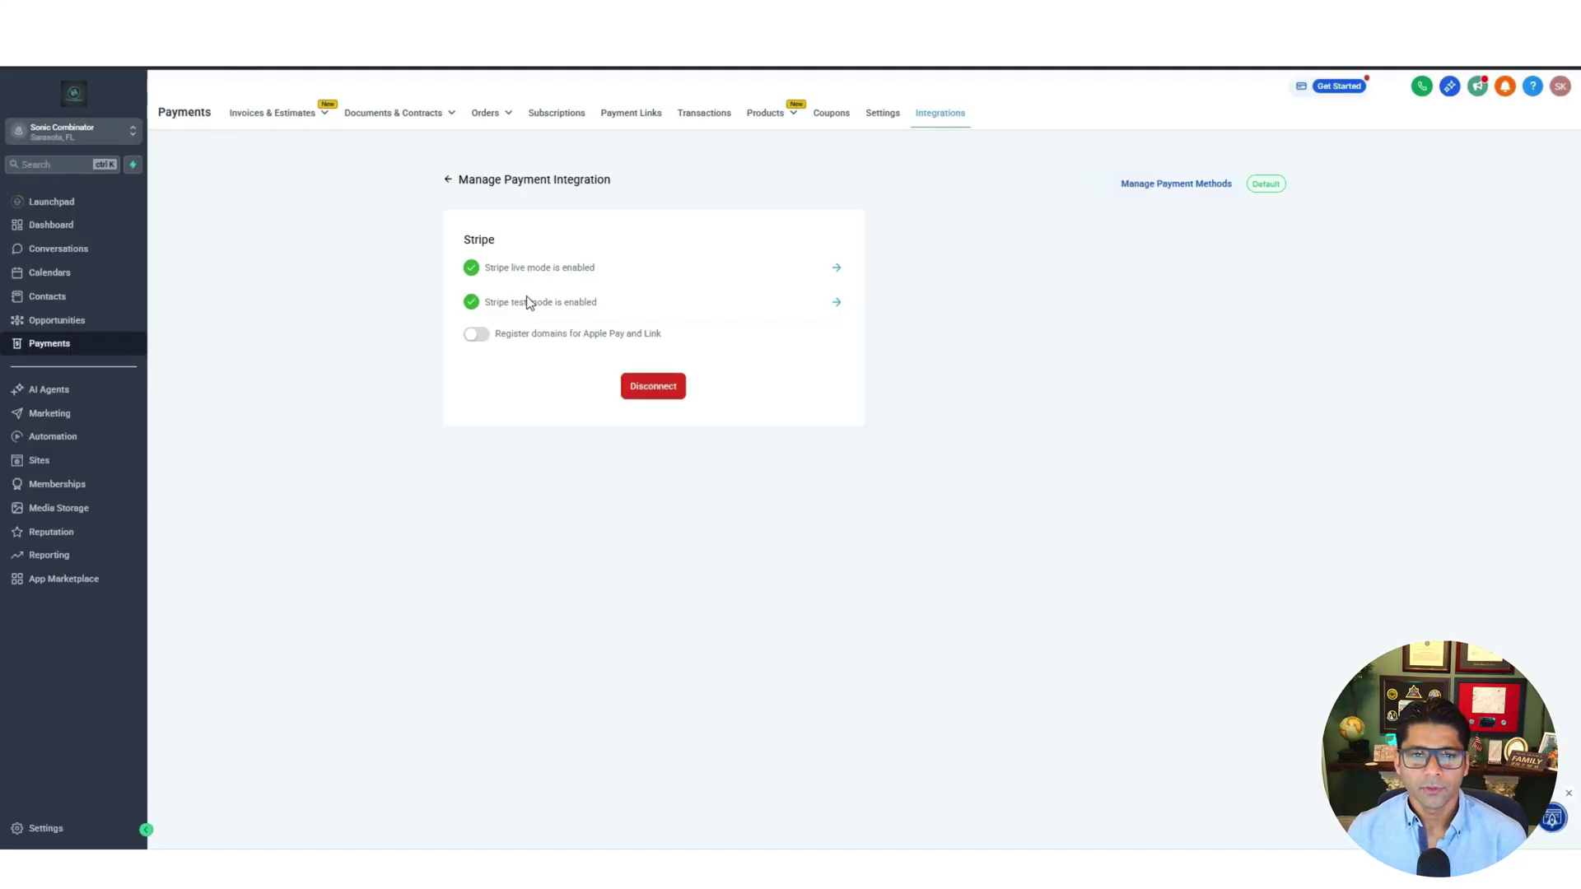
pyautogui.moveTo(512, 268); pyautogui.dragTo(595, 267)
pyautogui.click(636, 510)
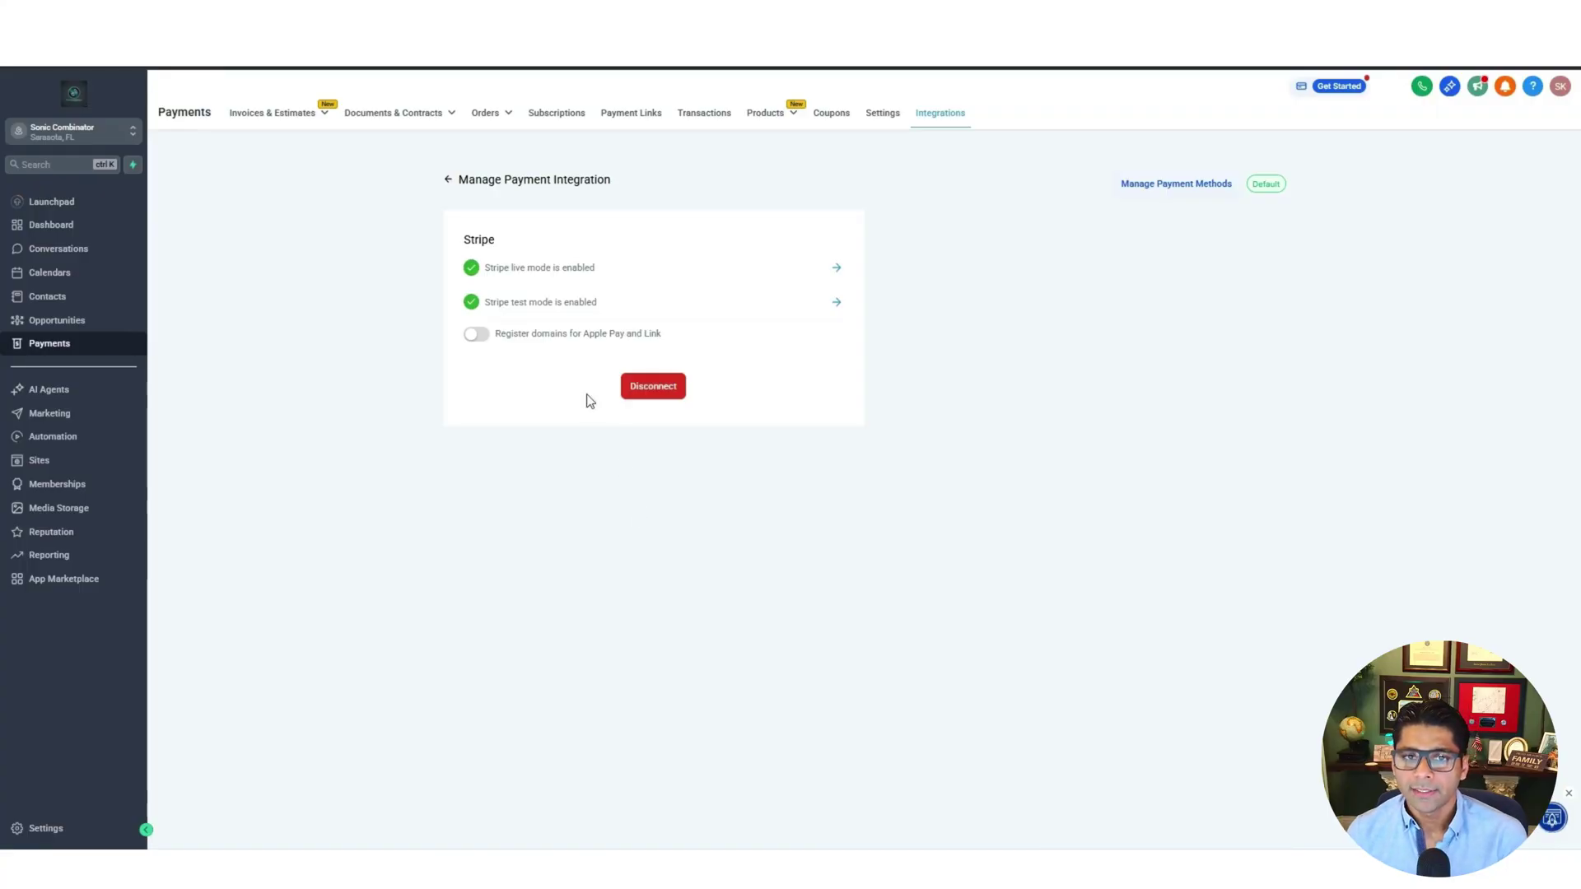
pyautogui.moveTo(506, 301); pyautogui.dragTo(565, 302)
pyautogui.click(587, 512)
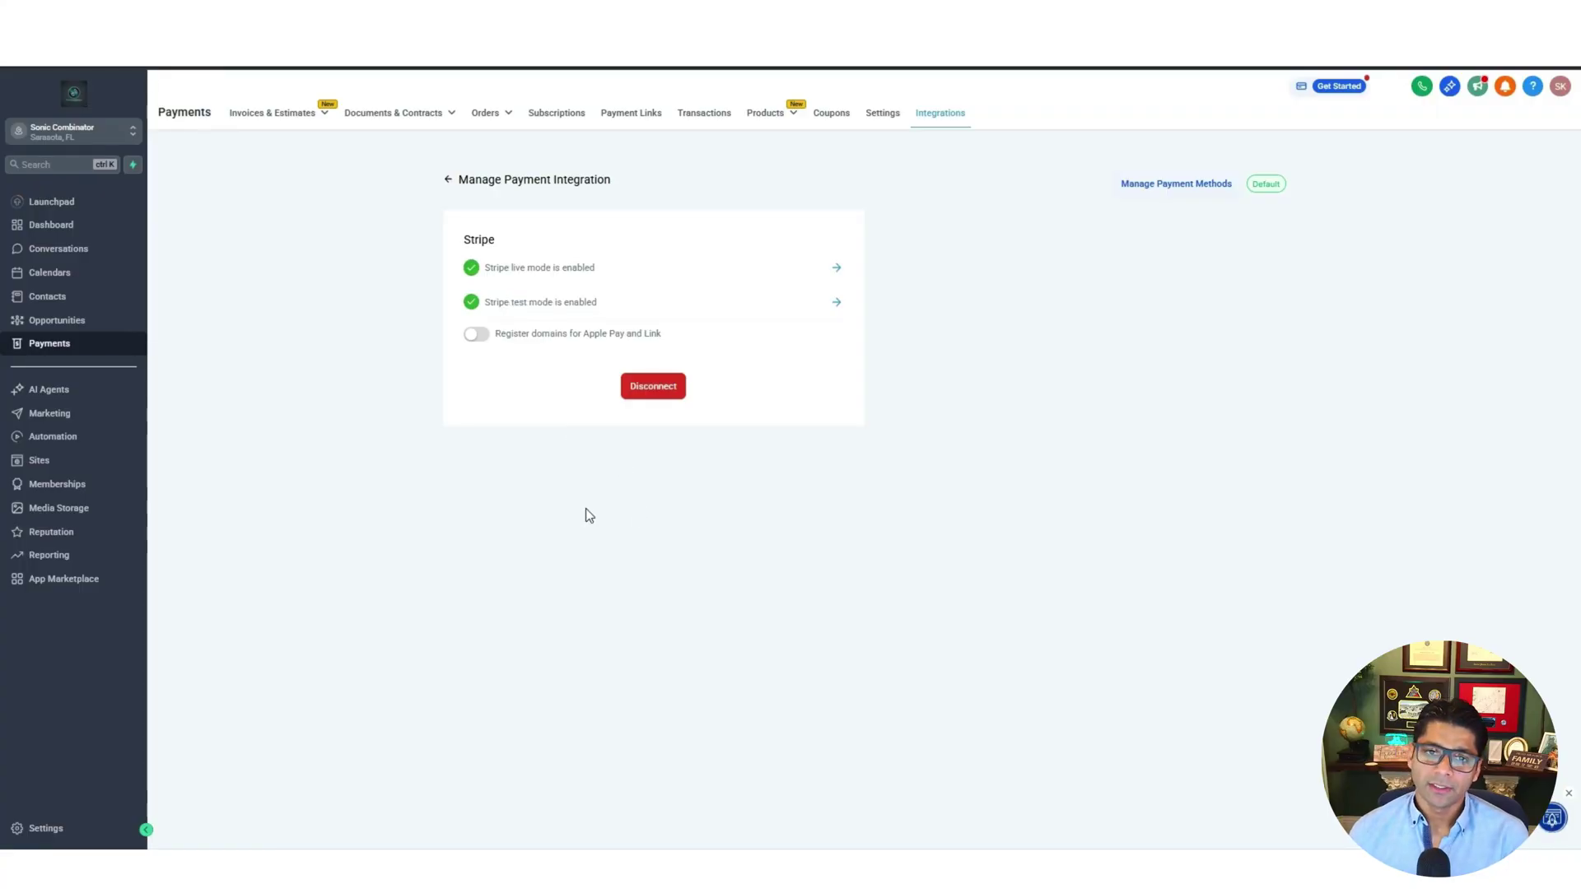
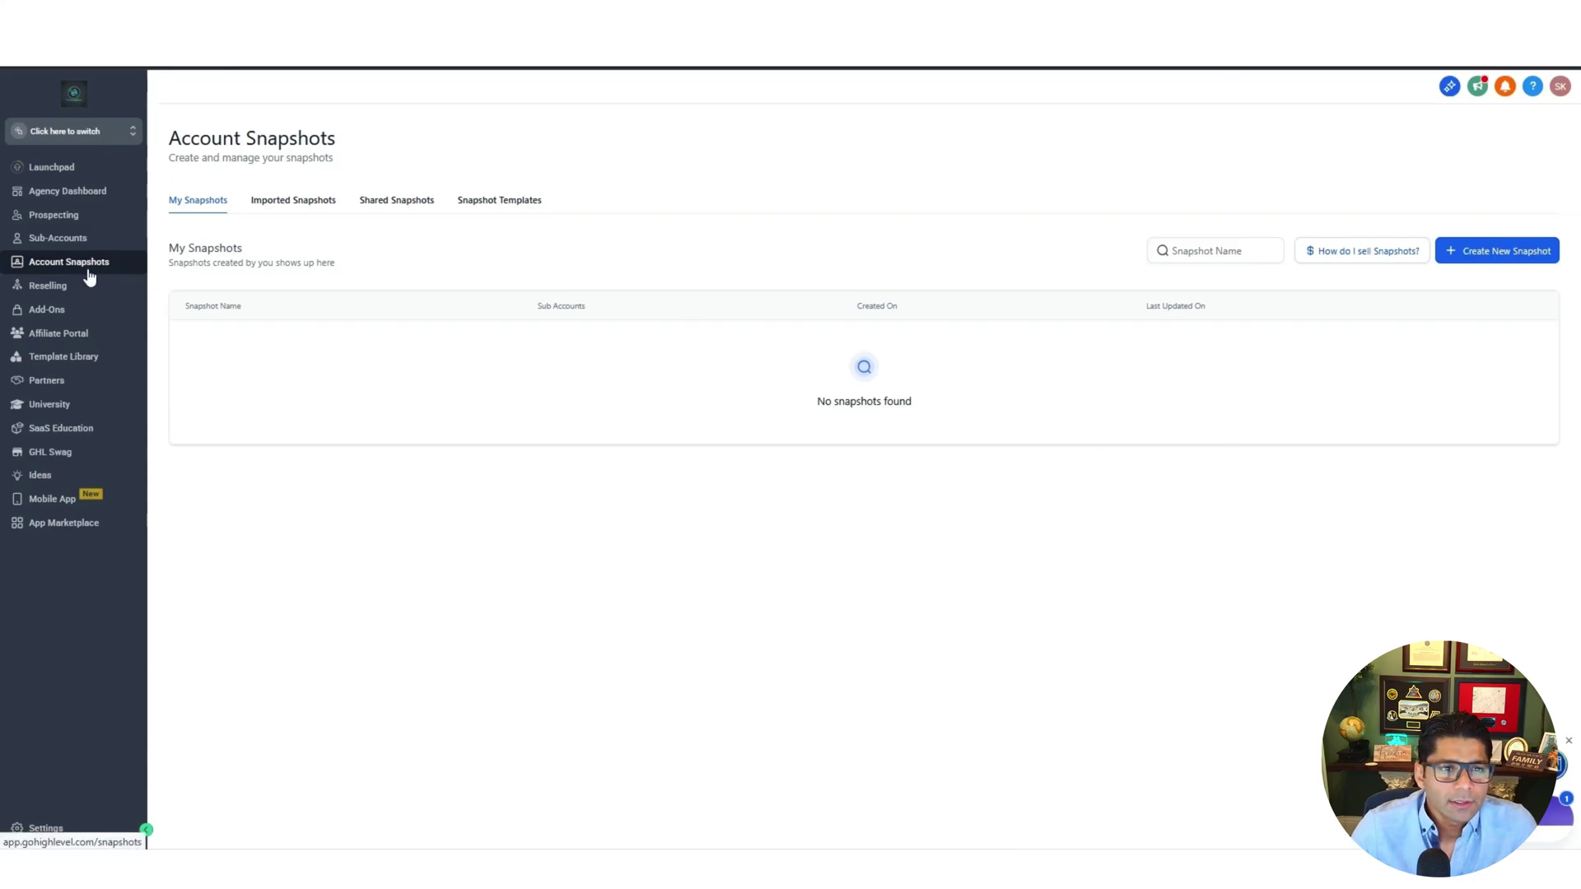
# Name a new snapshot 'Sonic's Agency Snapshot' with Sonic Combinator as its source sub-account
pyautogui.click(1517, 256)
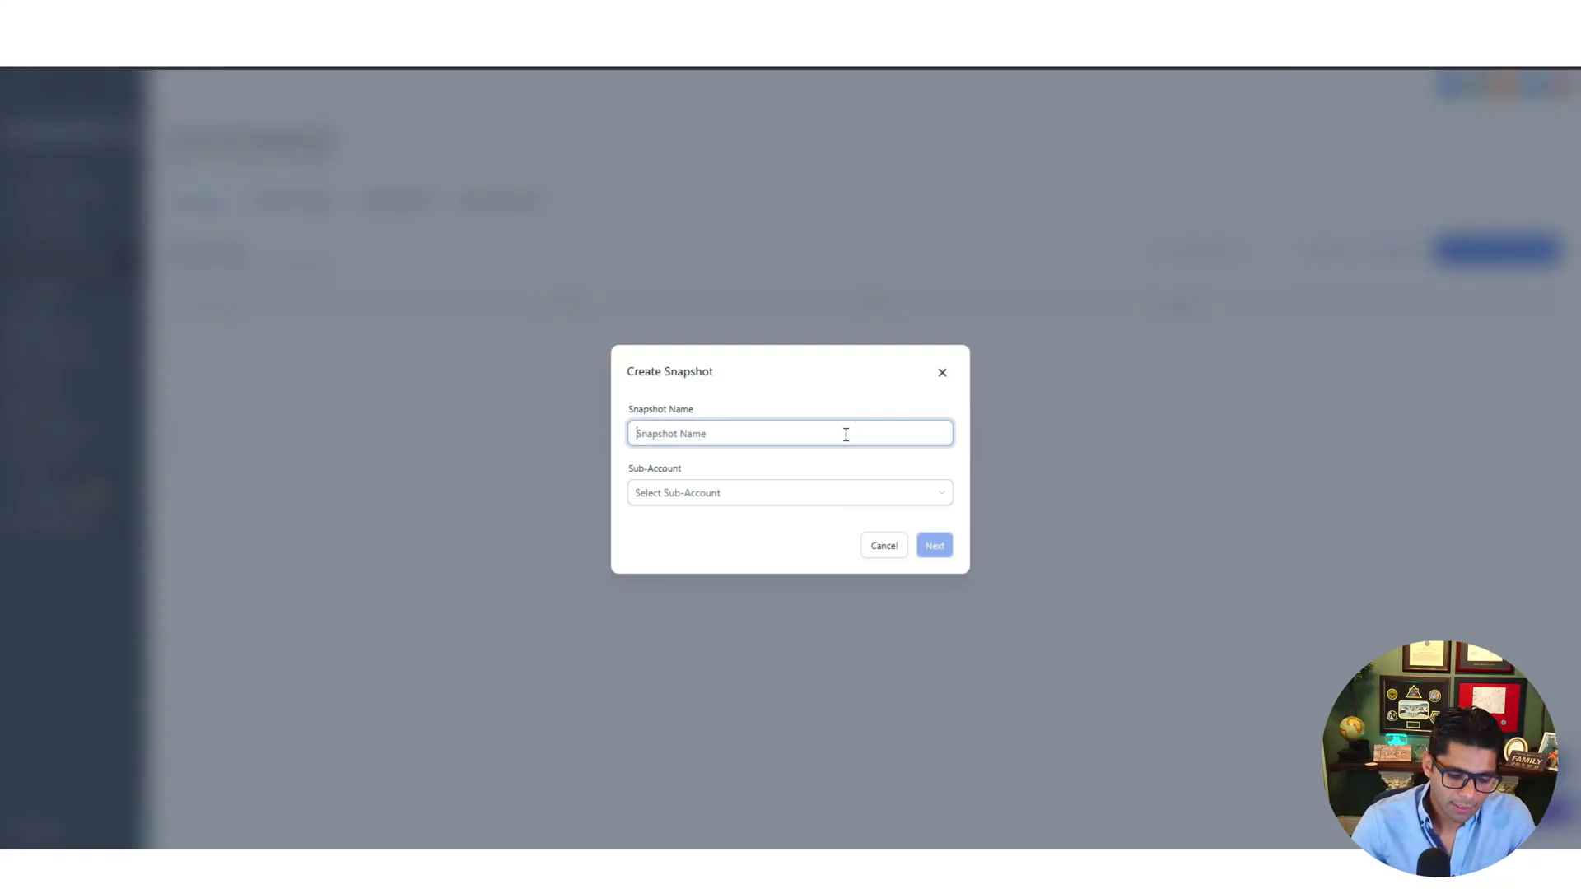
pyautogui.write("Sonic's Agency Snapshot")
pyautogui.click(895, 494)
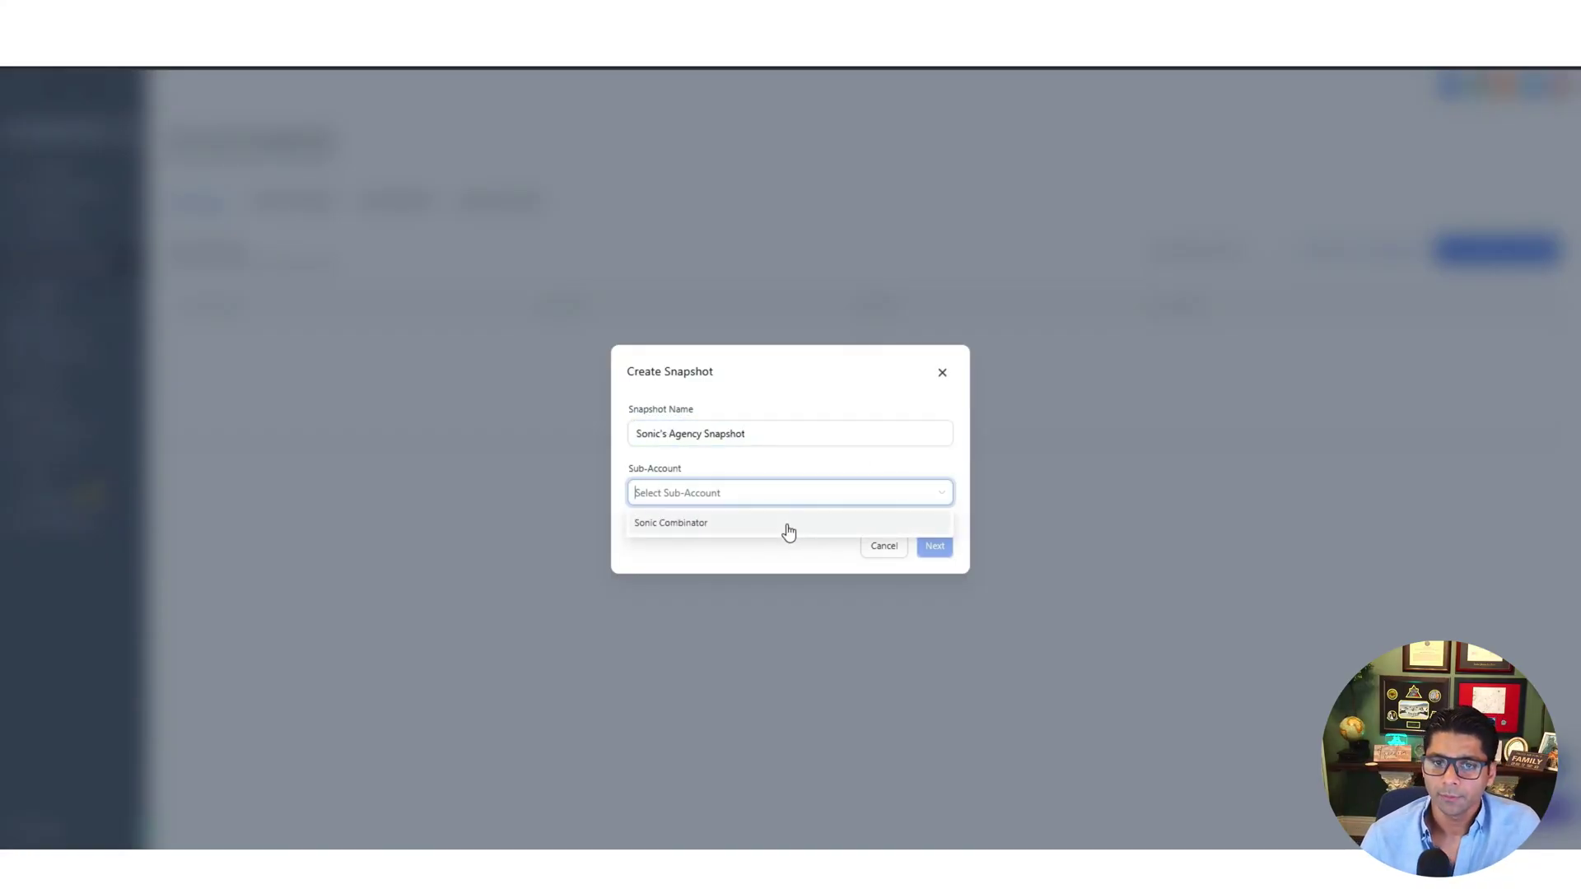
pyautogui.click(788, 531)
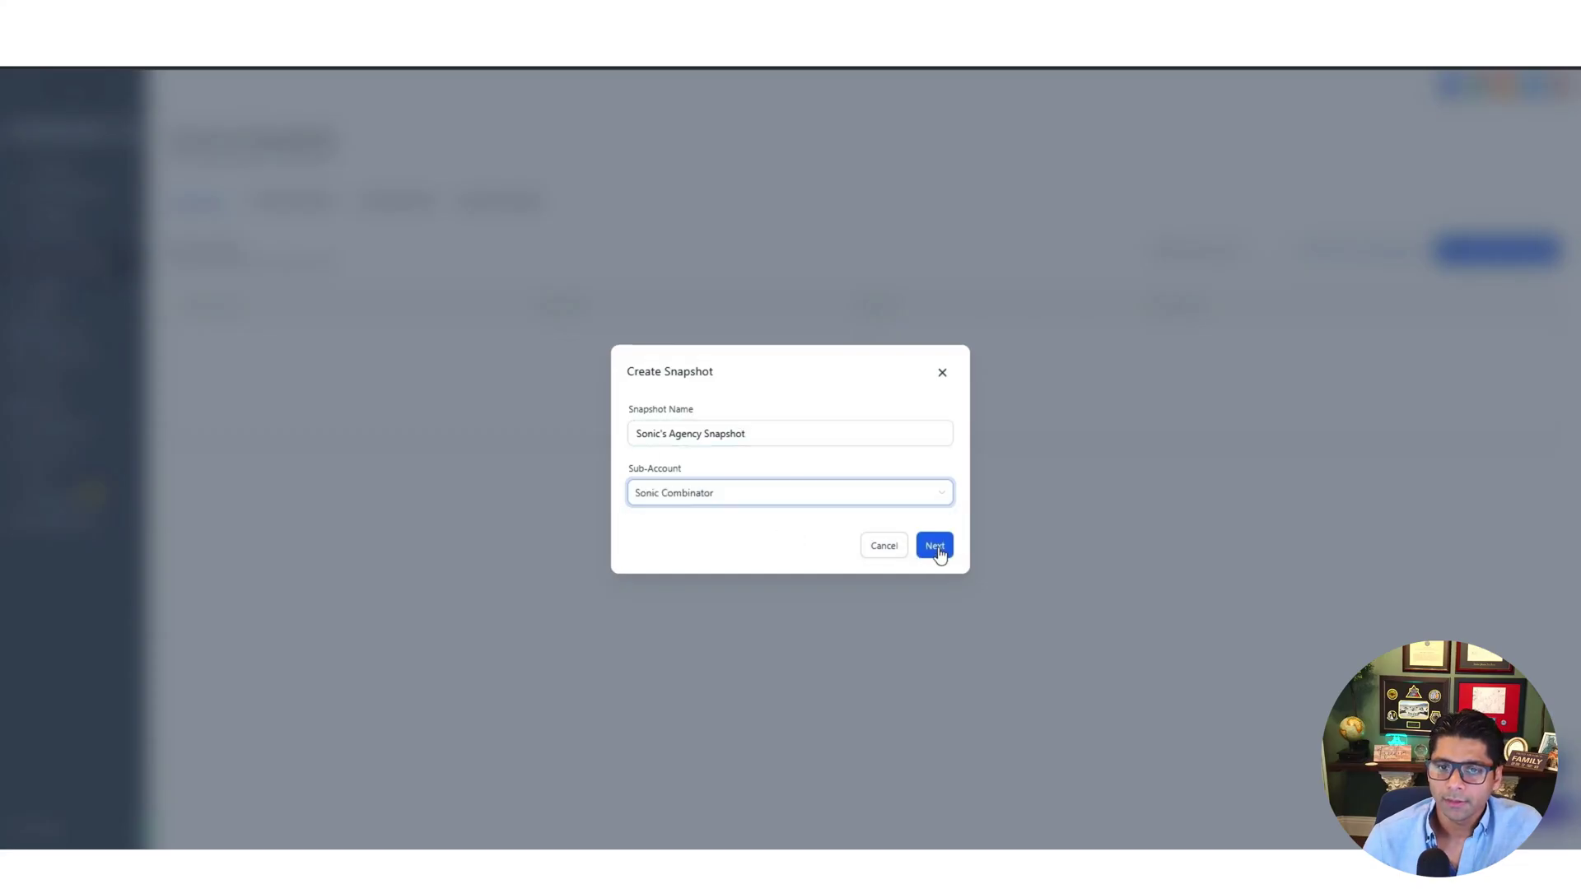
pyautogui.click(935, 545)
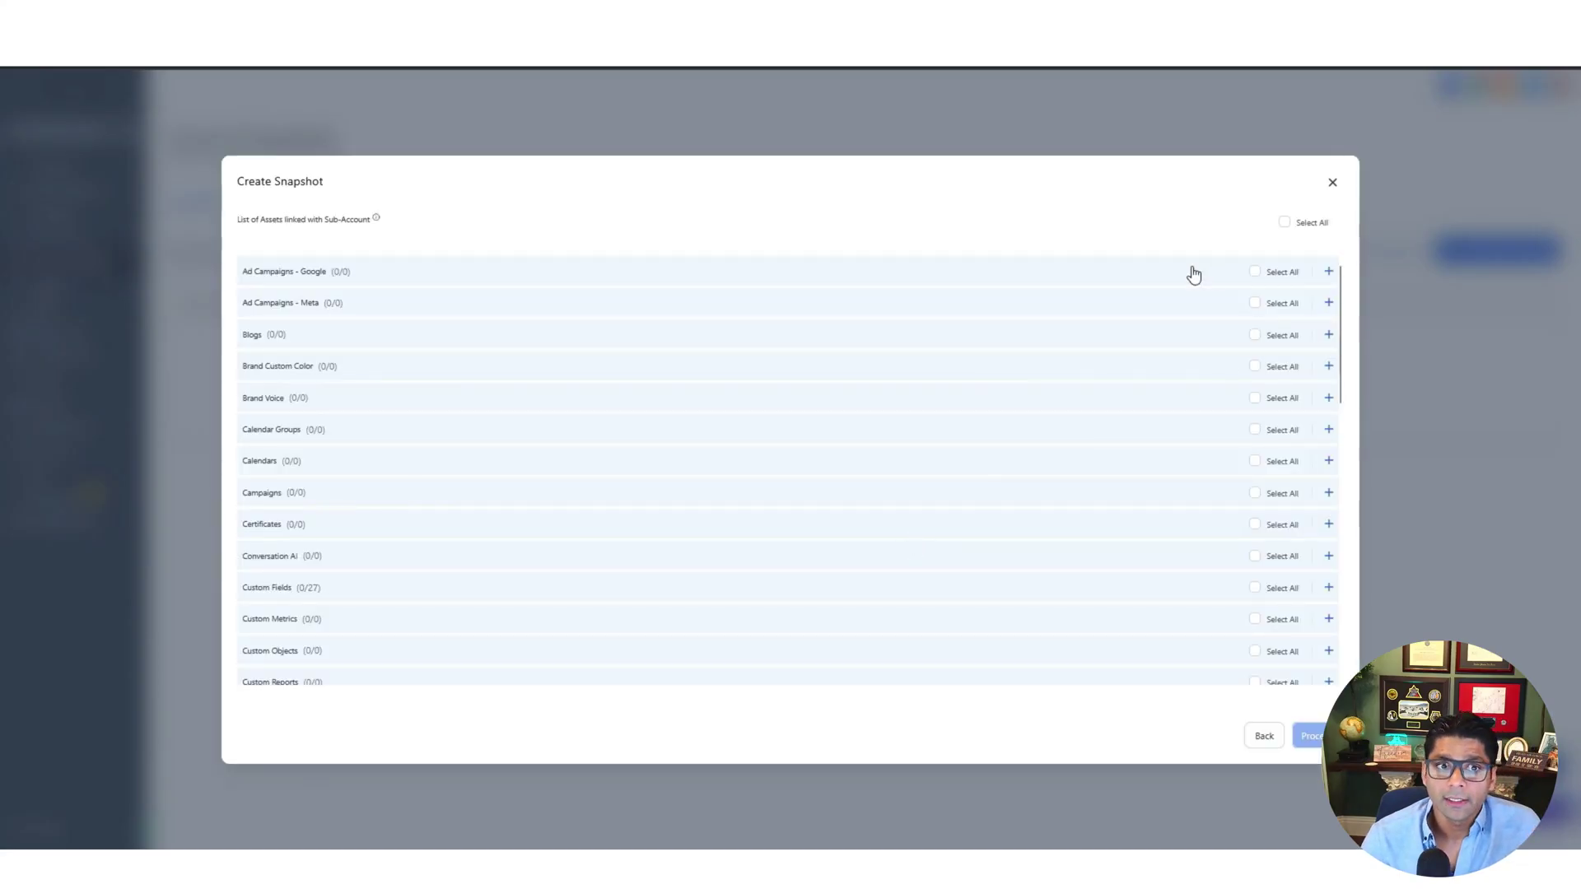
# Include every asset type and create the snapshot
pyautogui.scroll(-2, 1161, 494)
pyautogui.scroll(-8, 1165, 505)
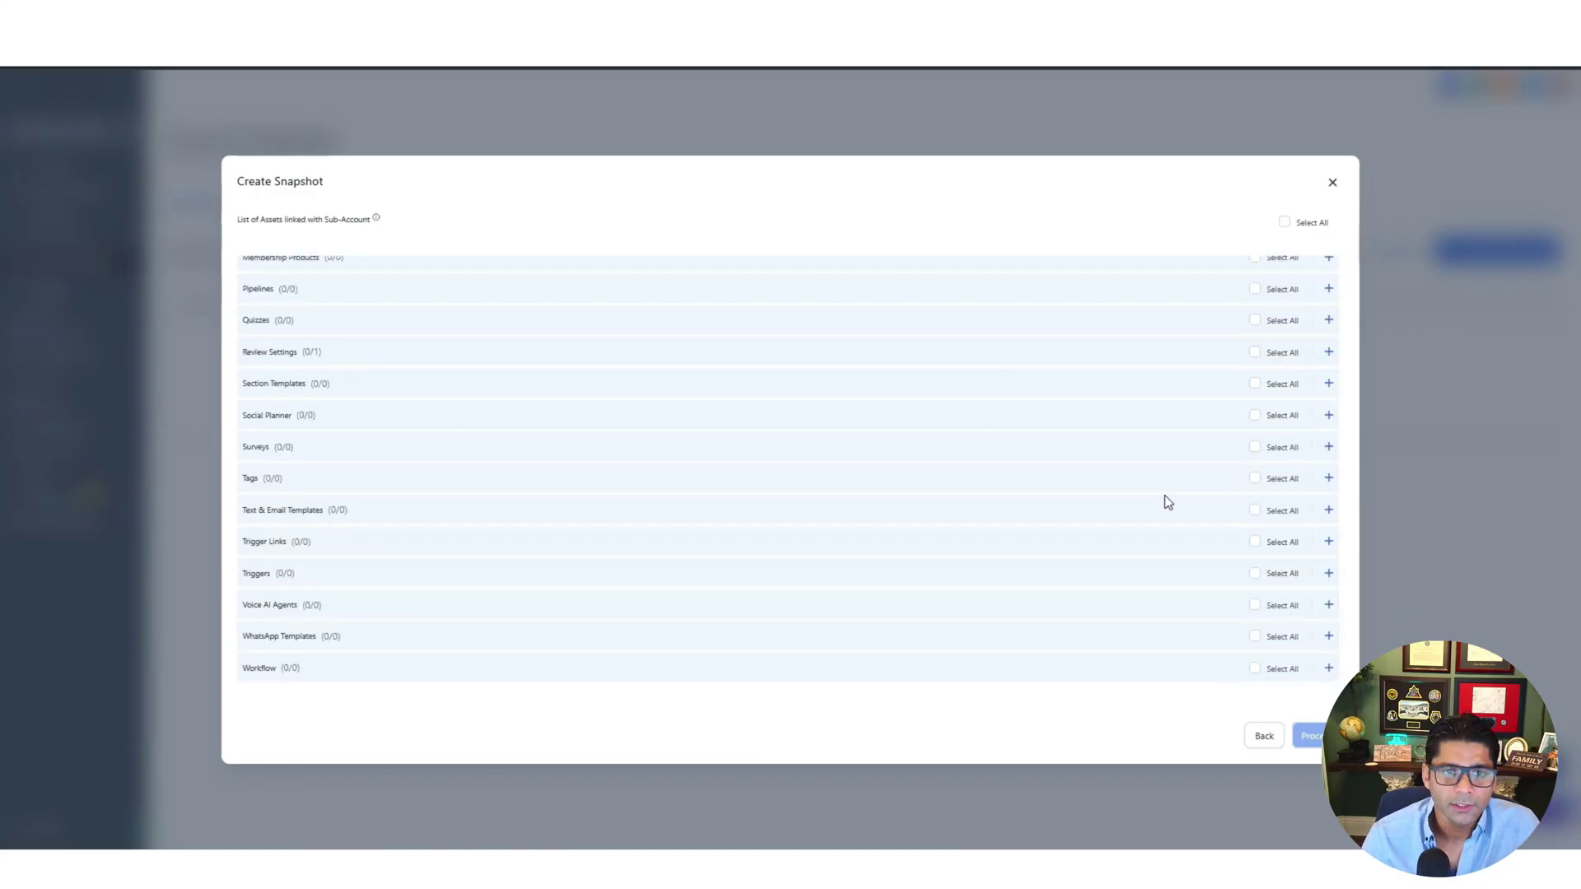
pyautogui.scroll(4, 1164, 495)
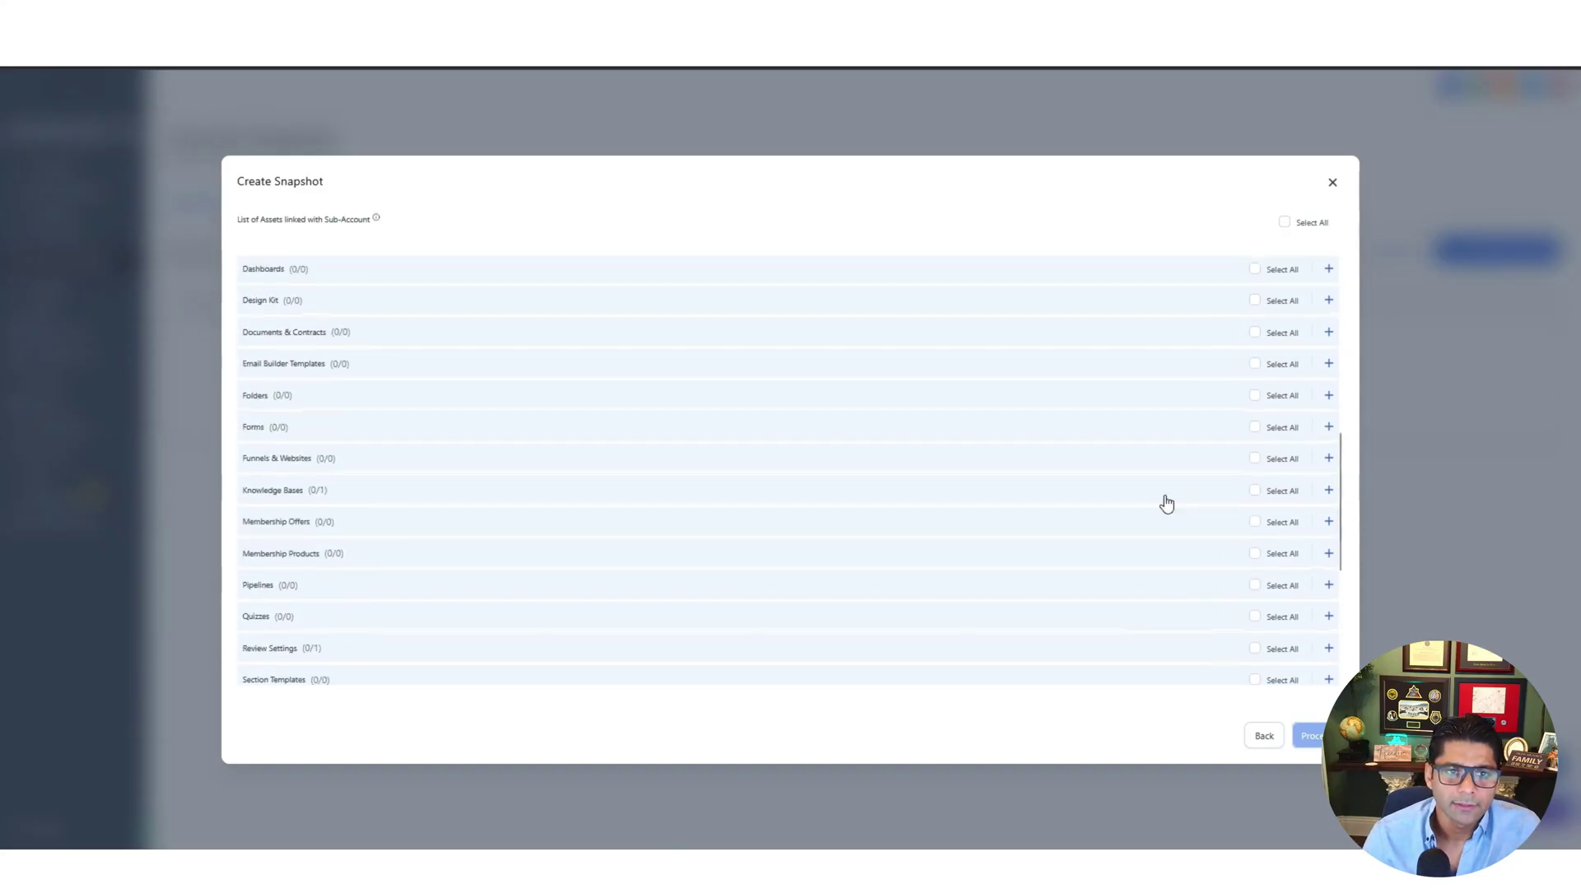
pyautogui.scroll(5, 1166, 503)
pyautogui.scroll(2, 1166, 503)
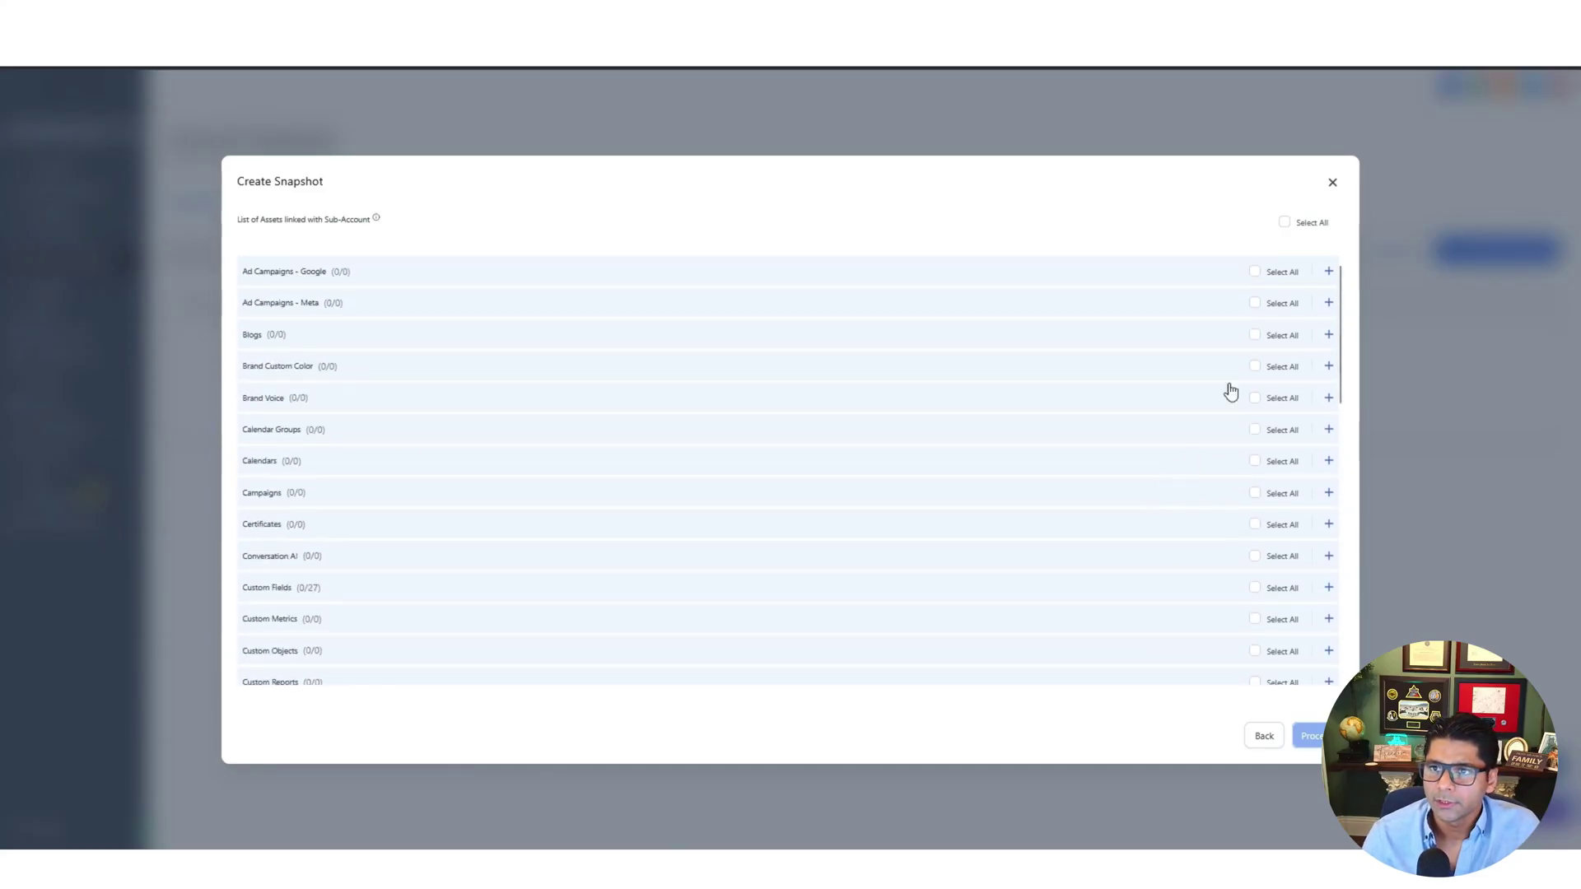
pyautogui.click(1284, 222)
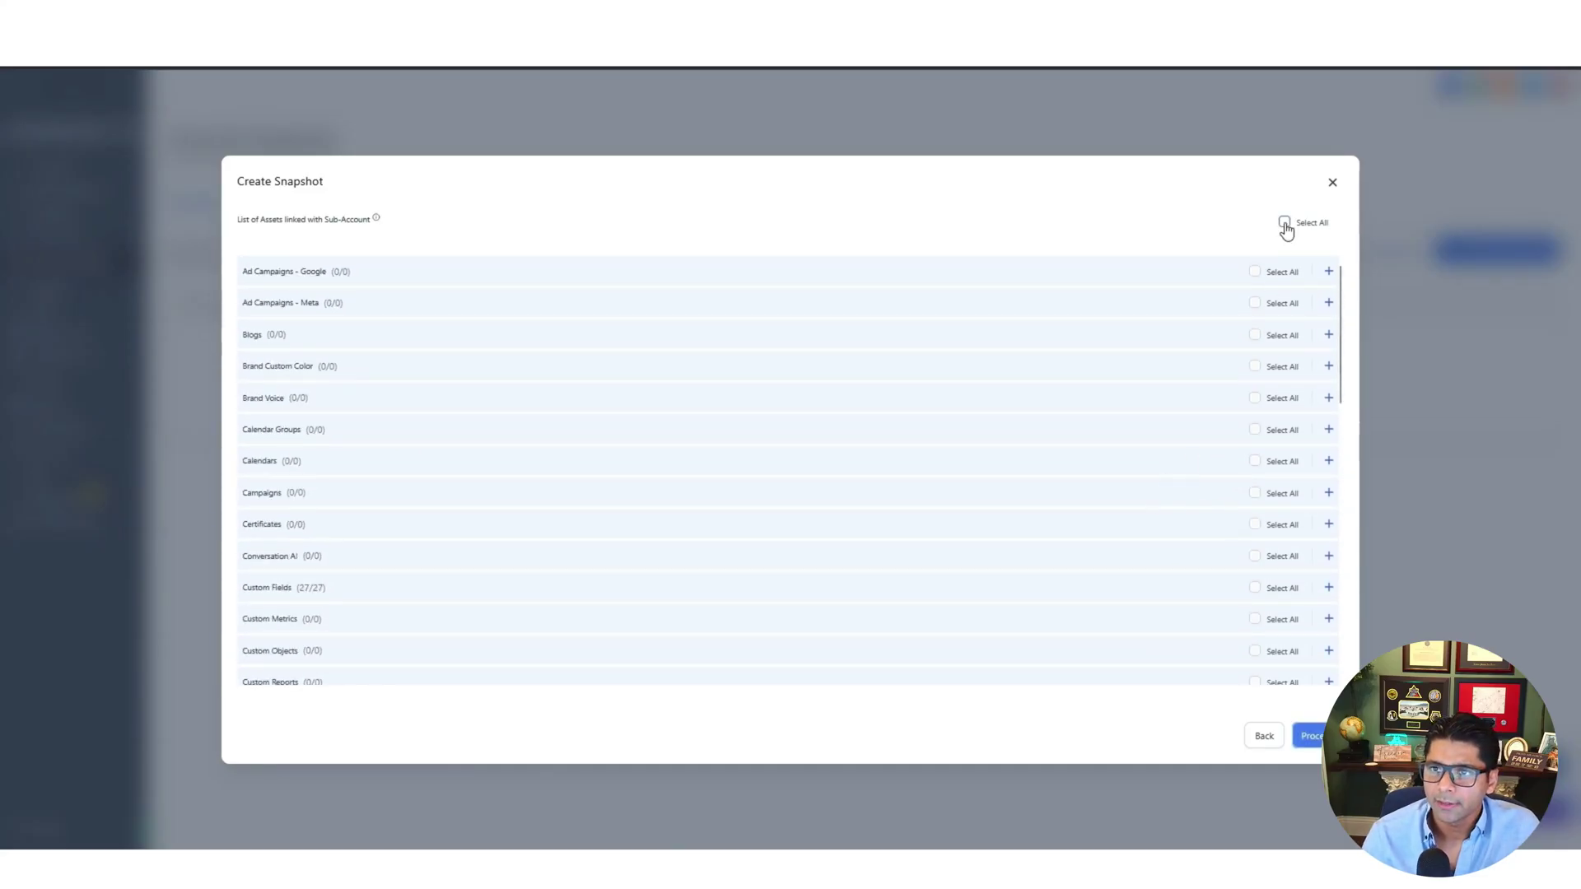
pyautogui.click(1310, 735)
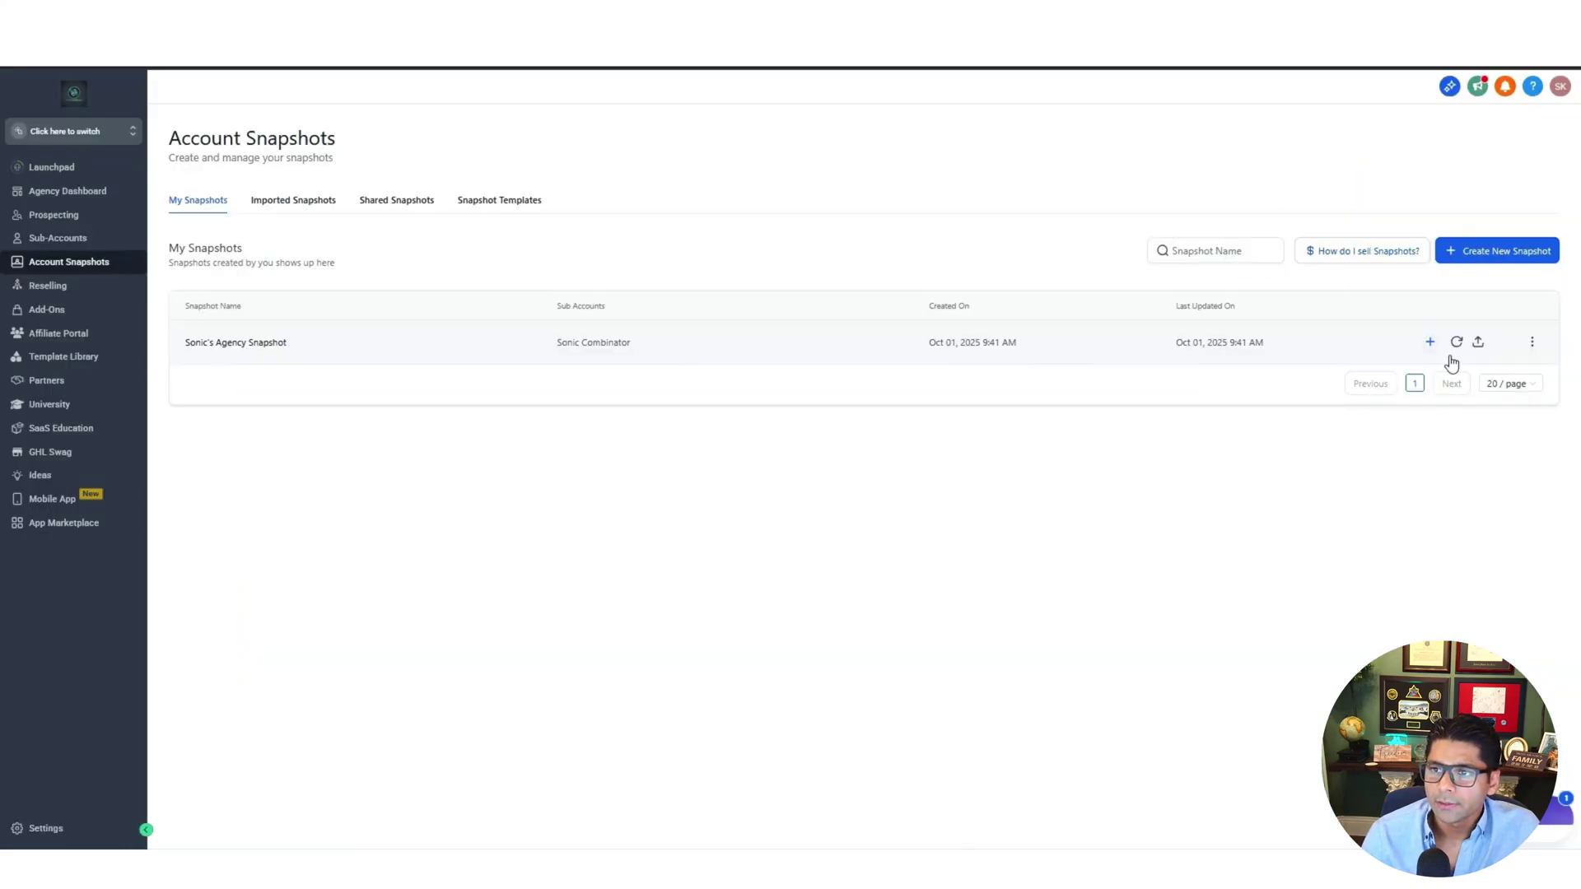
# Generate a permanent share link for Sonic's Agency Snapshot, then close the share dialog
pyautogui.click(1533, 346)
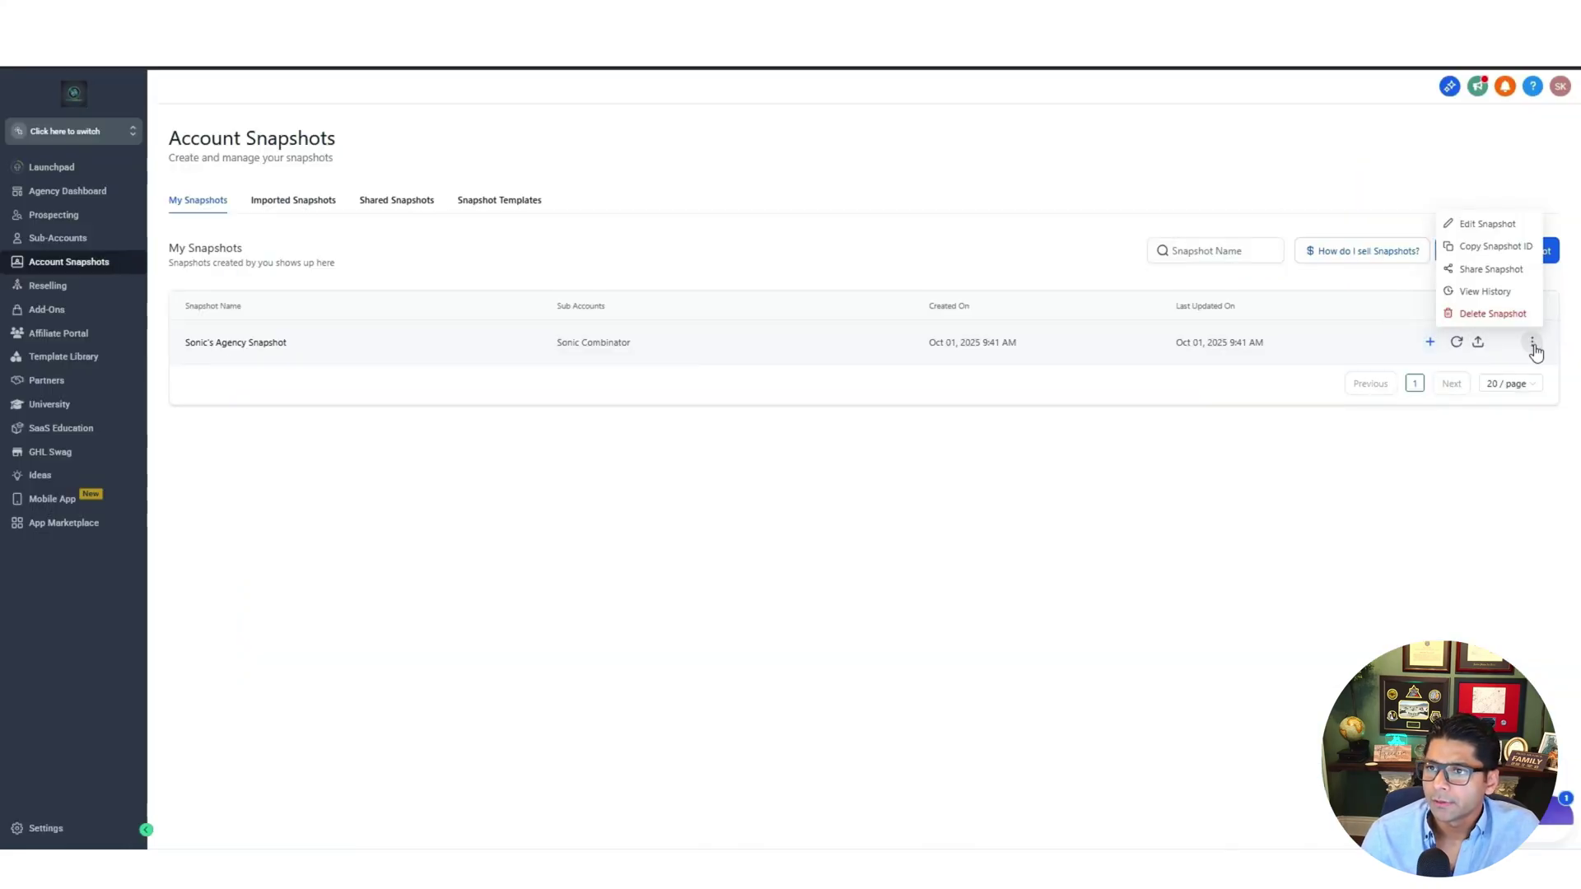
pyautogui.click(1491, 269)
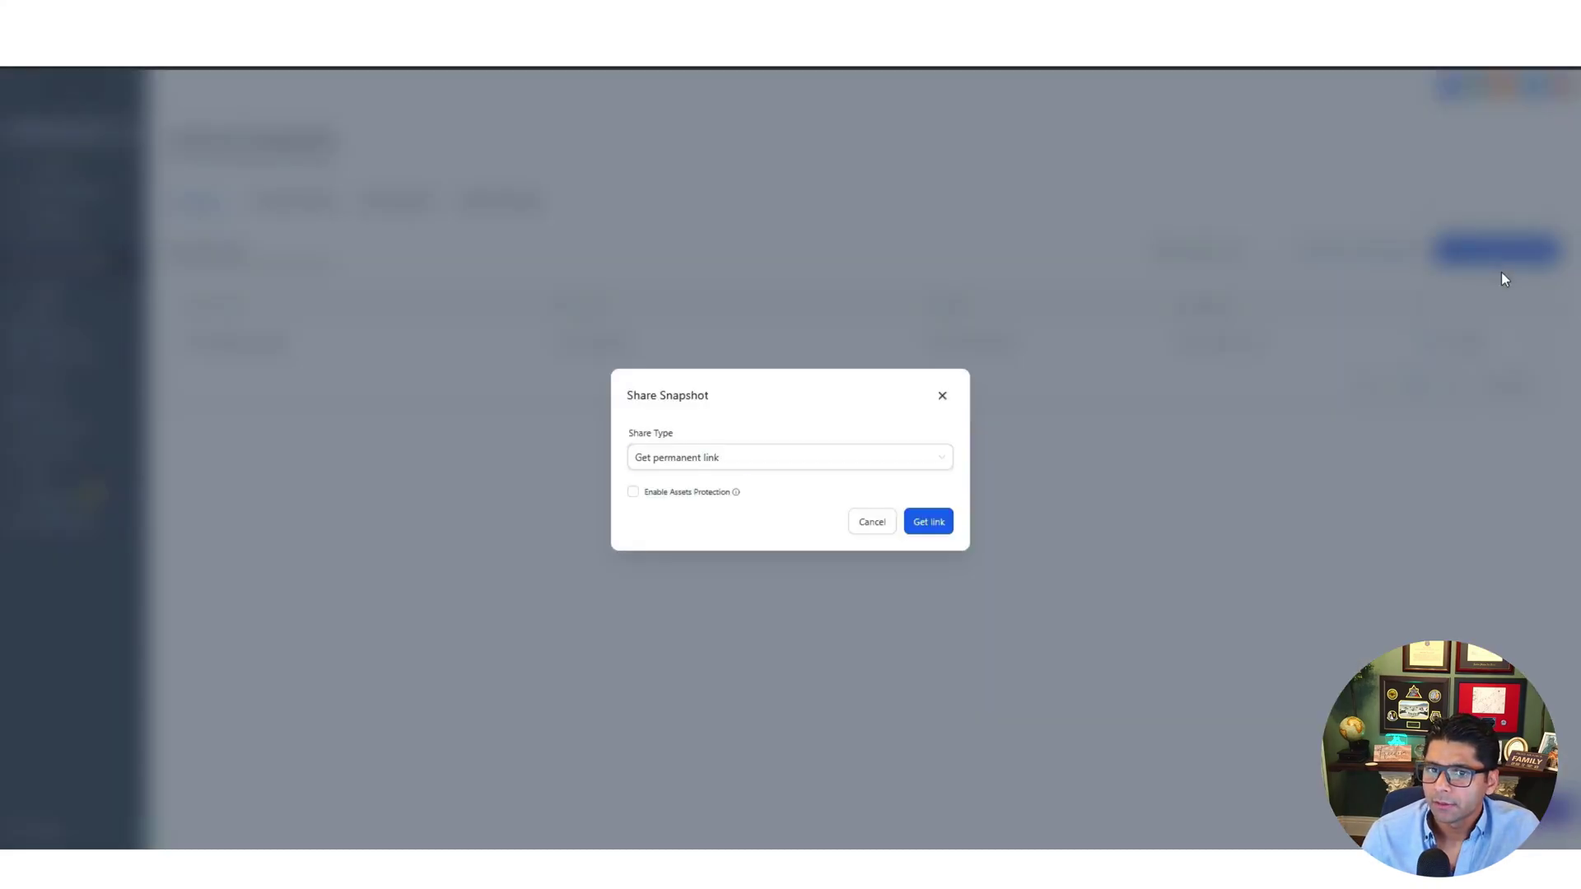
pyautogui.click(748, 458)
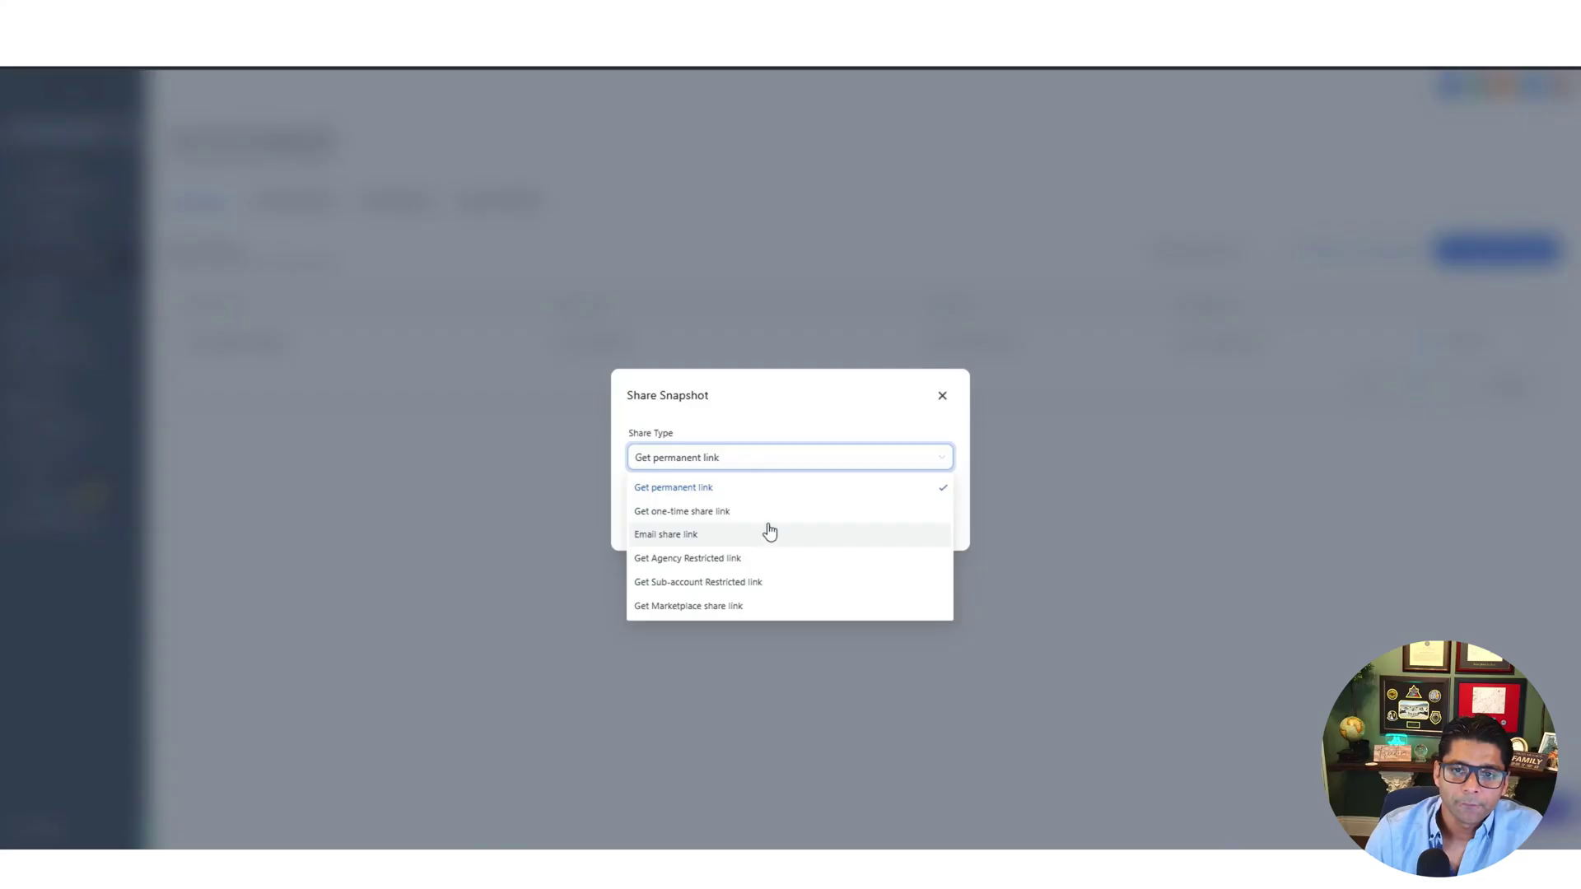
pyautogui.click(797, 403)
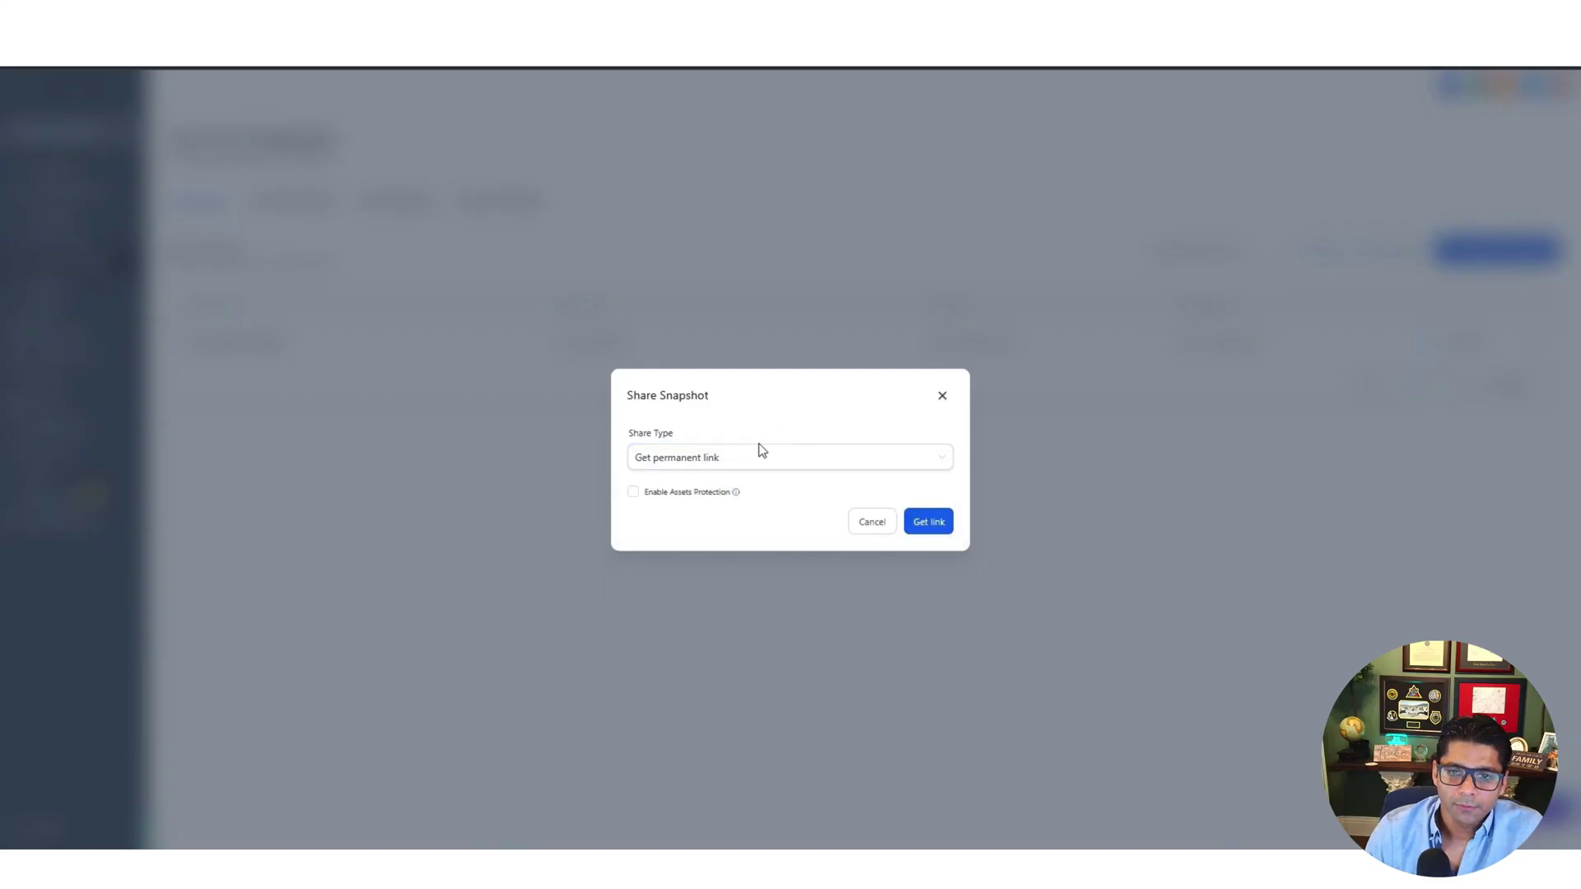
pyautogui.click(933, 524)
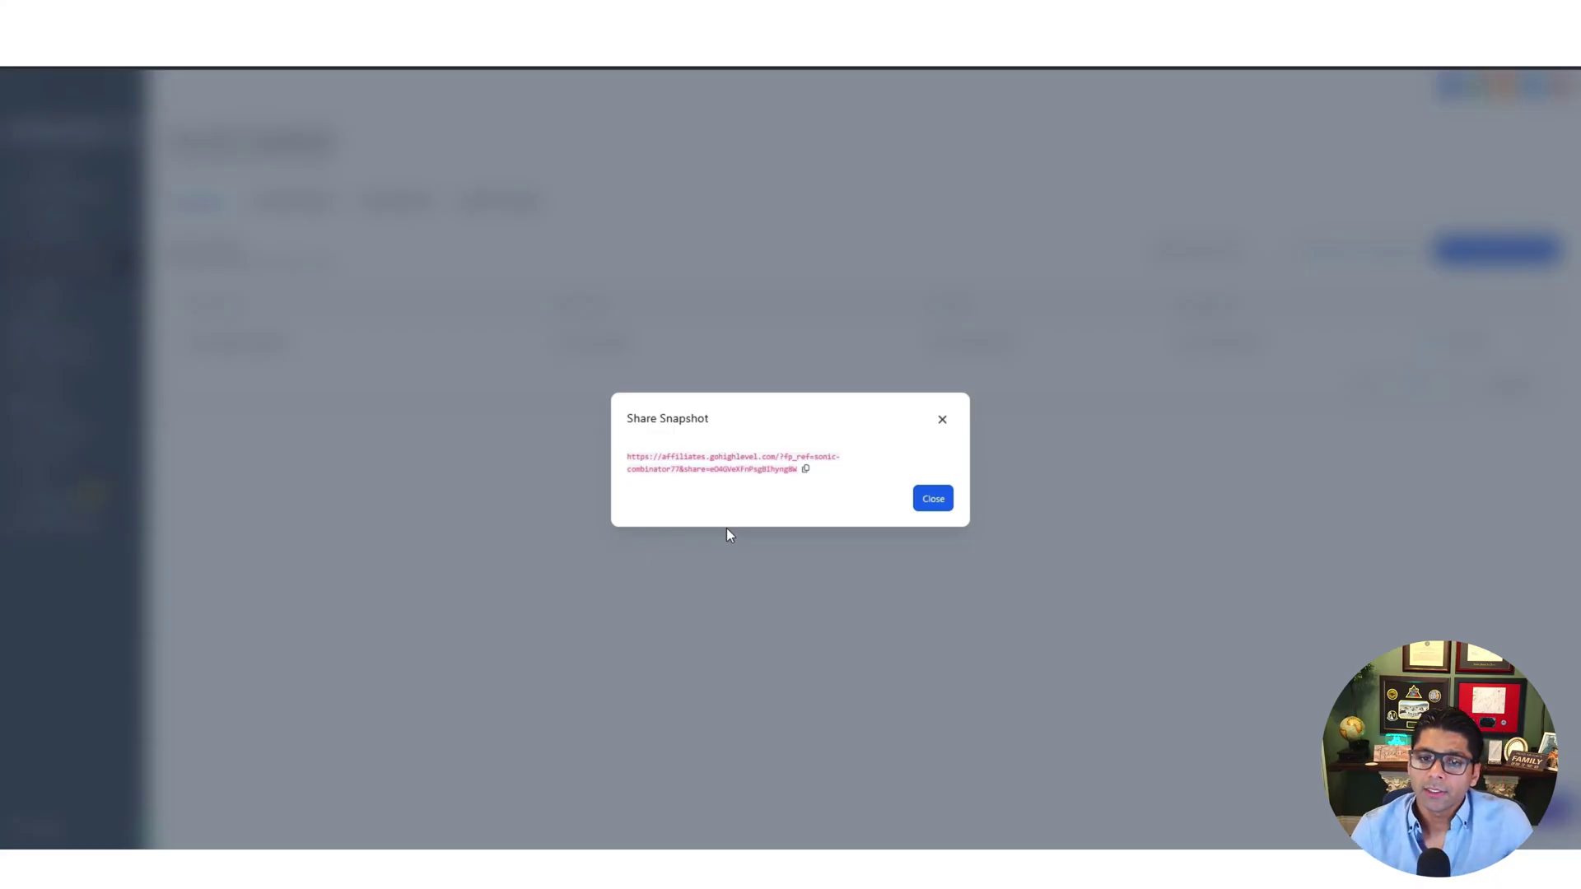
pyautogui.click(942, 419)
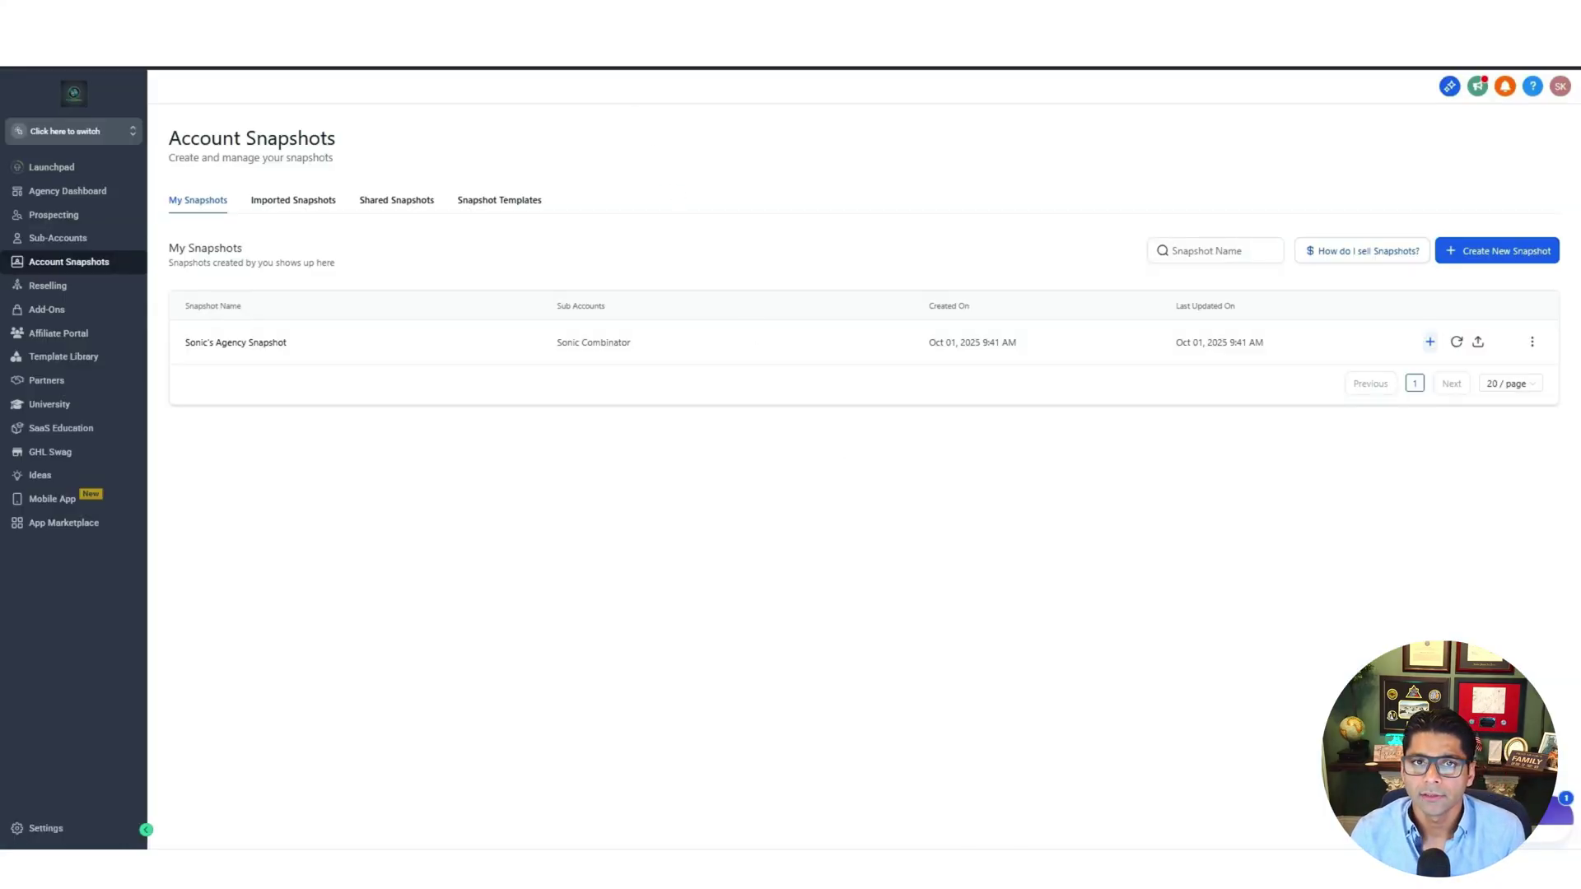
# Load the snapshot share link in a private browser window and import the snapshot
pyautogui.hotkey('ctrl', 'shift', 'p')
pyautogui.hotkey('ctrl', 'v')
pyautogui.press('Return')
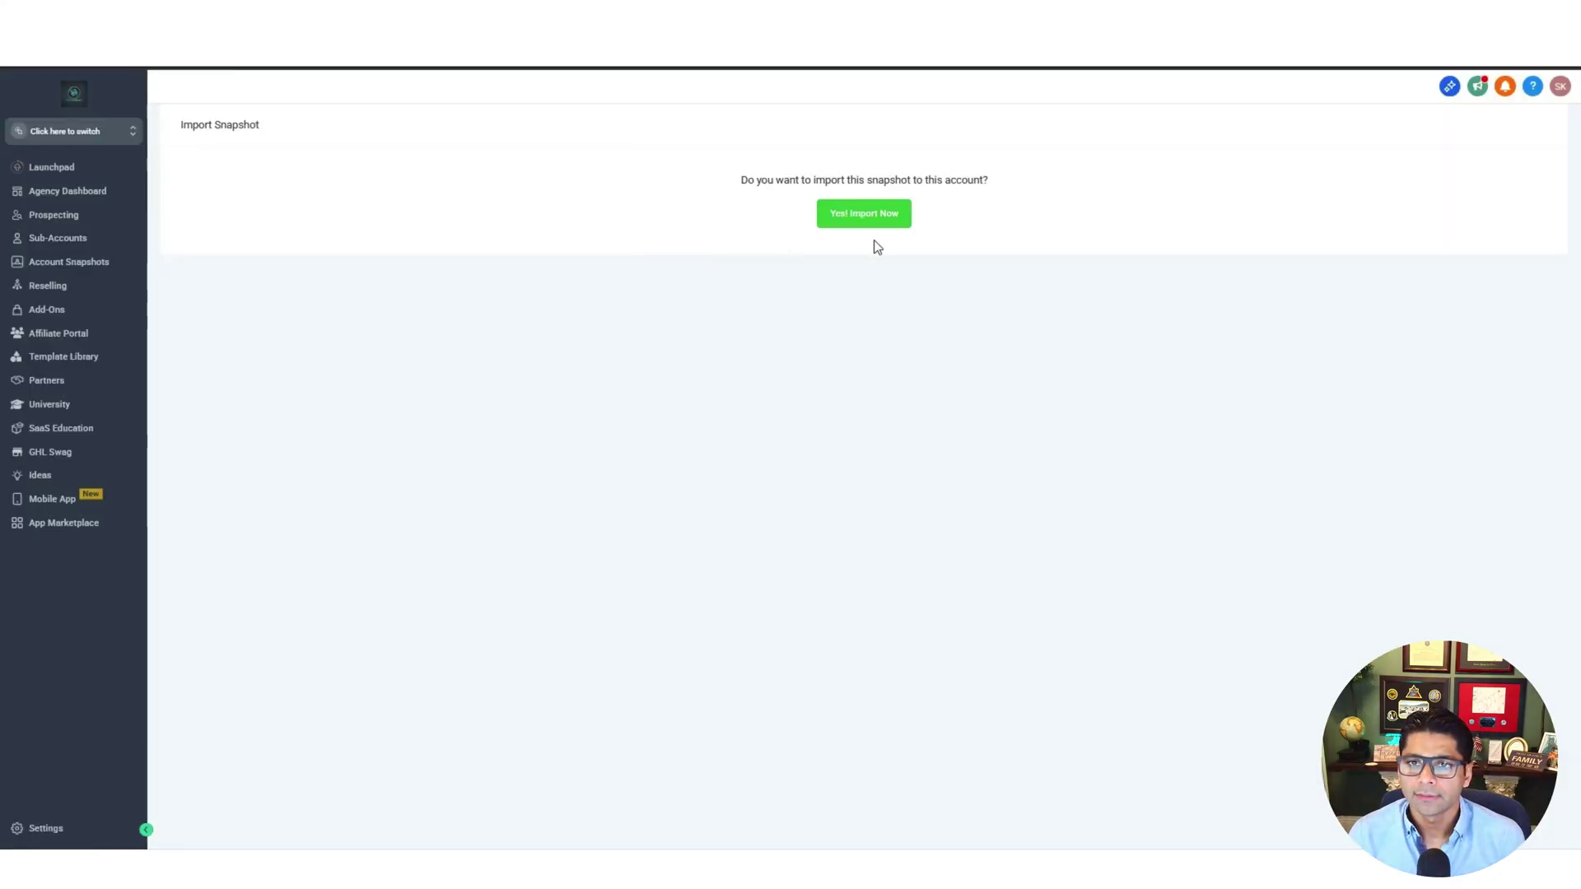
pyautogui.click(884, 223)
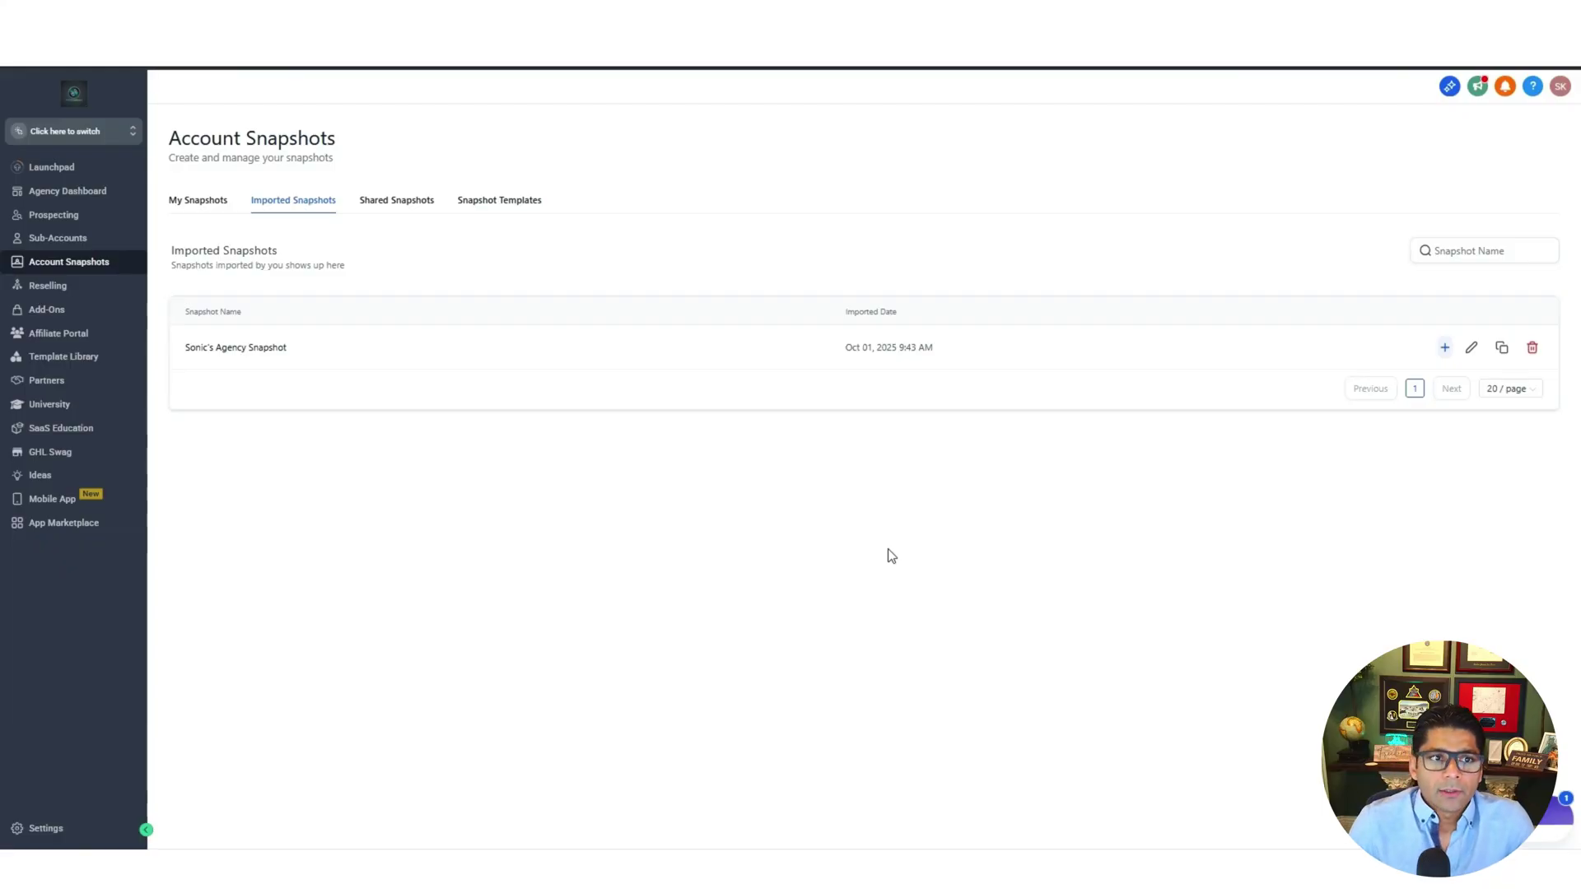
# Open the sub-account switcher and dismiss it without switching accounts
pyautogui.click(132, 139)
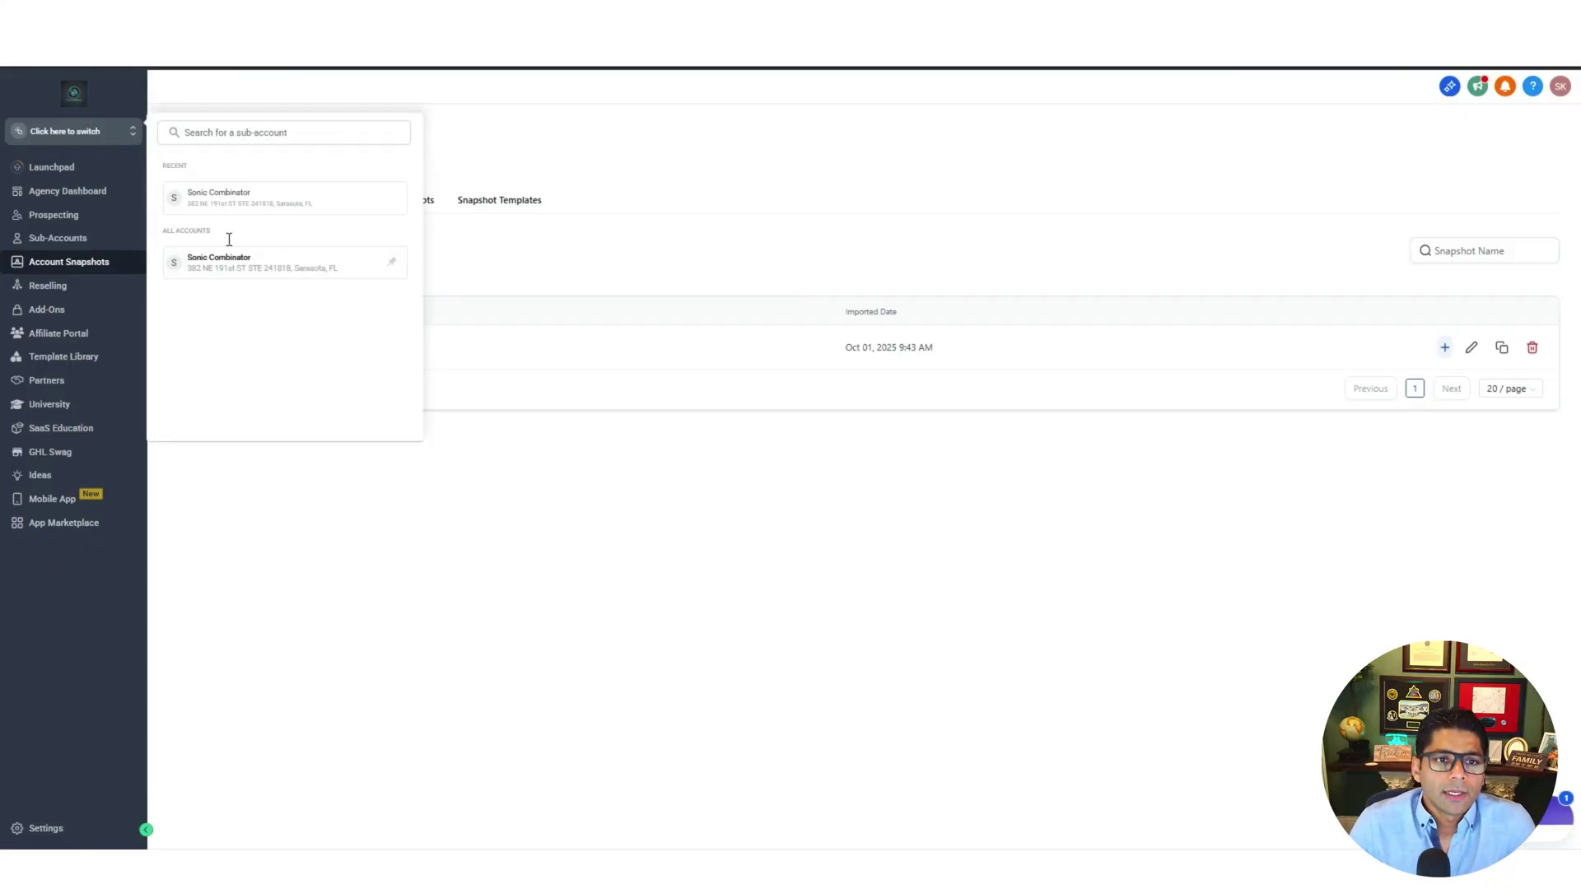
pyautogui.click(434, 434)
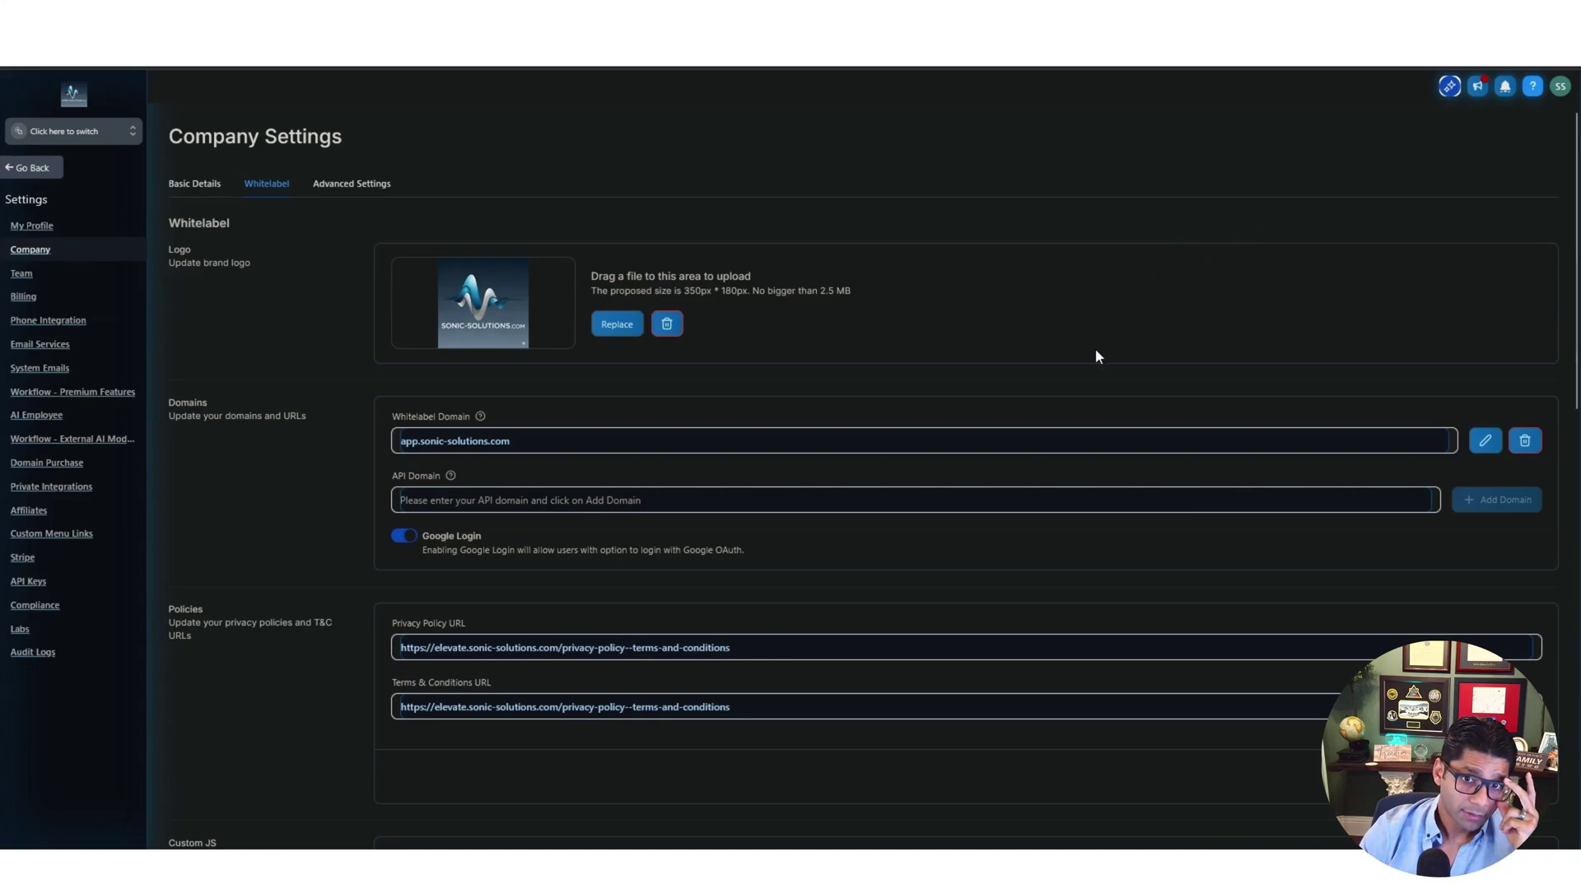
pyautogui.scroll(-6, 1088, 362)
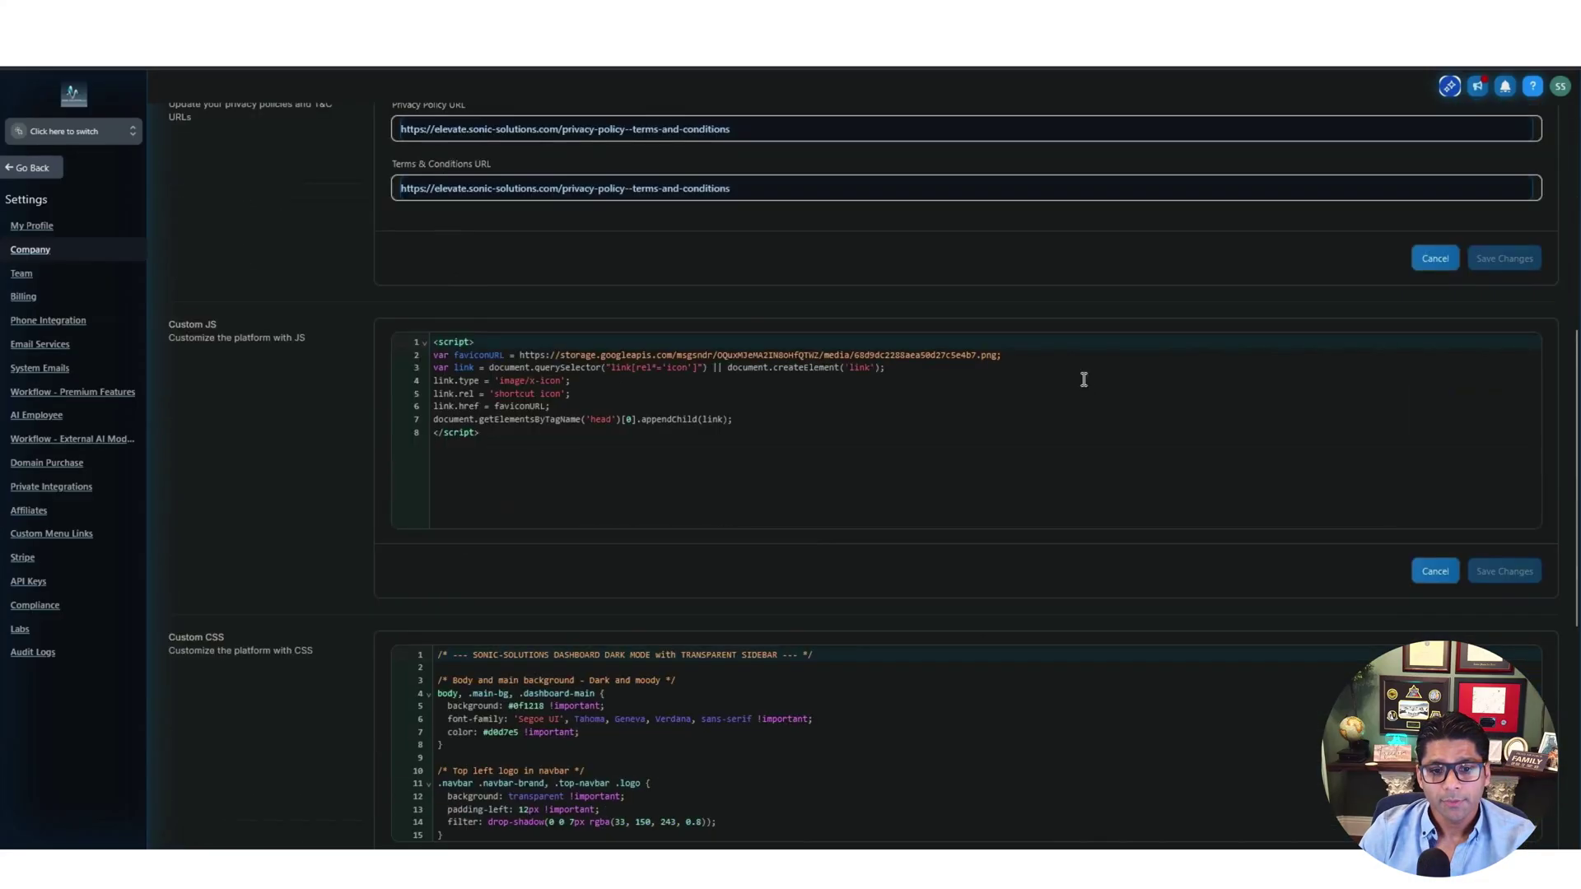
pyautogui.scroll(-4, 1083, 378)
pyautogui.click(792, 451)
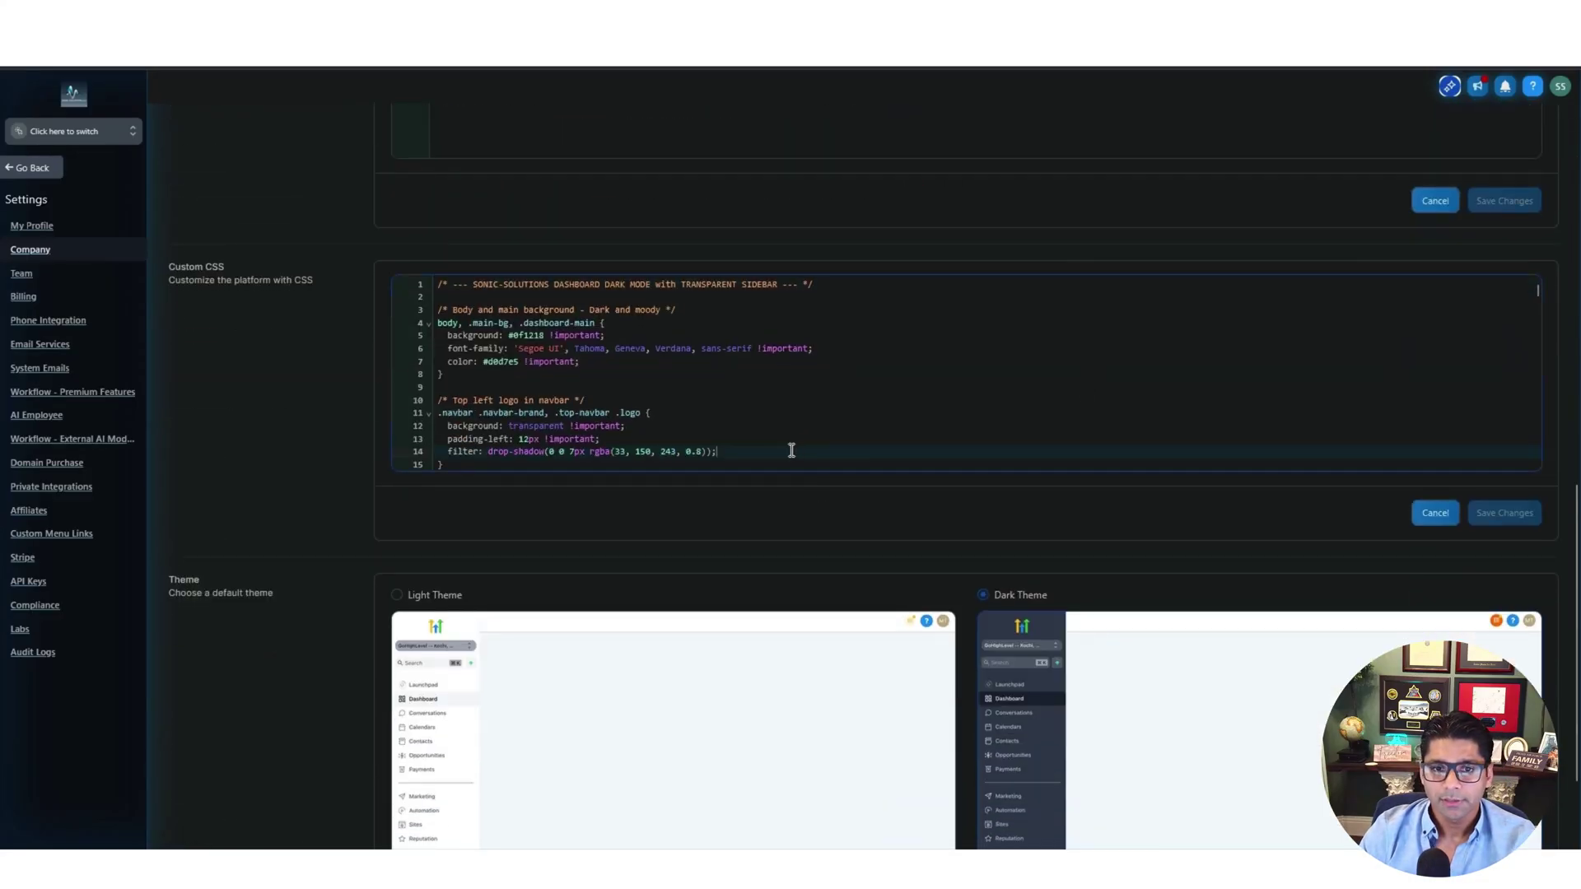
pyautogui.moveTo(788, 449); pyautogui.dragTo(311, 452)
pyautogui.click(311, 452)
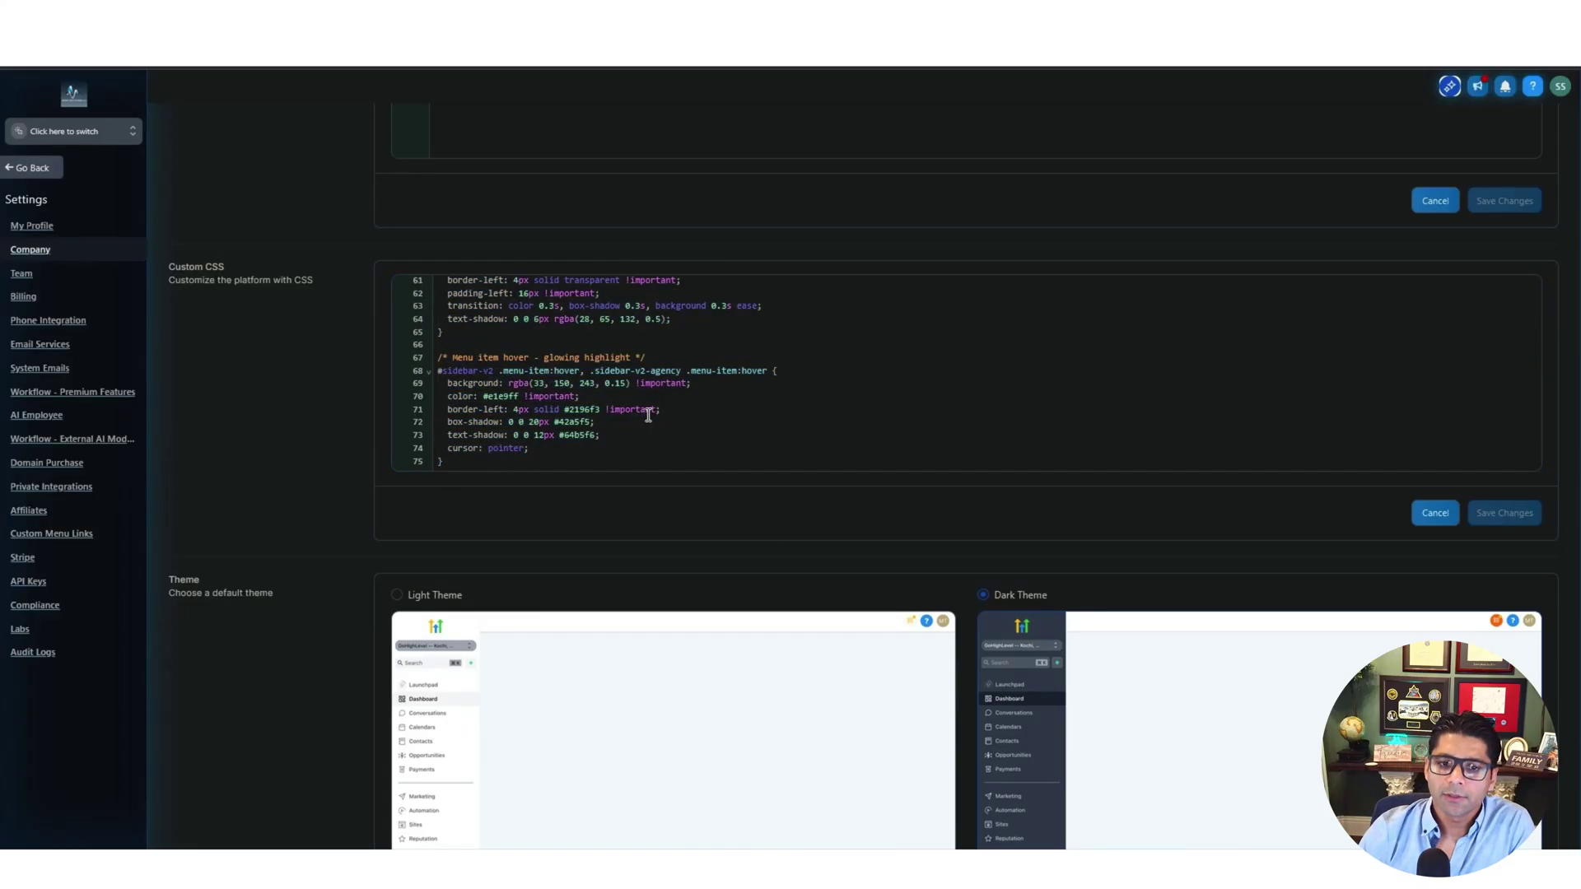
pyautogui.scroll(4, 365, 500)
pyautogui.scroll(5, 329, 496)
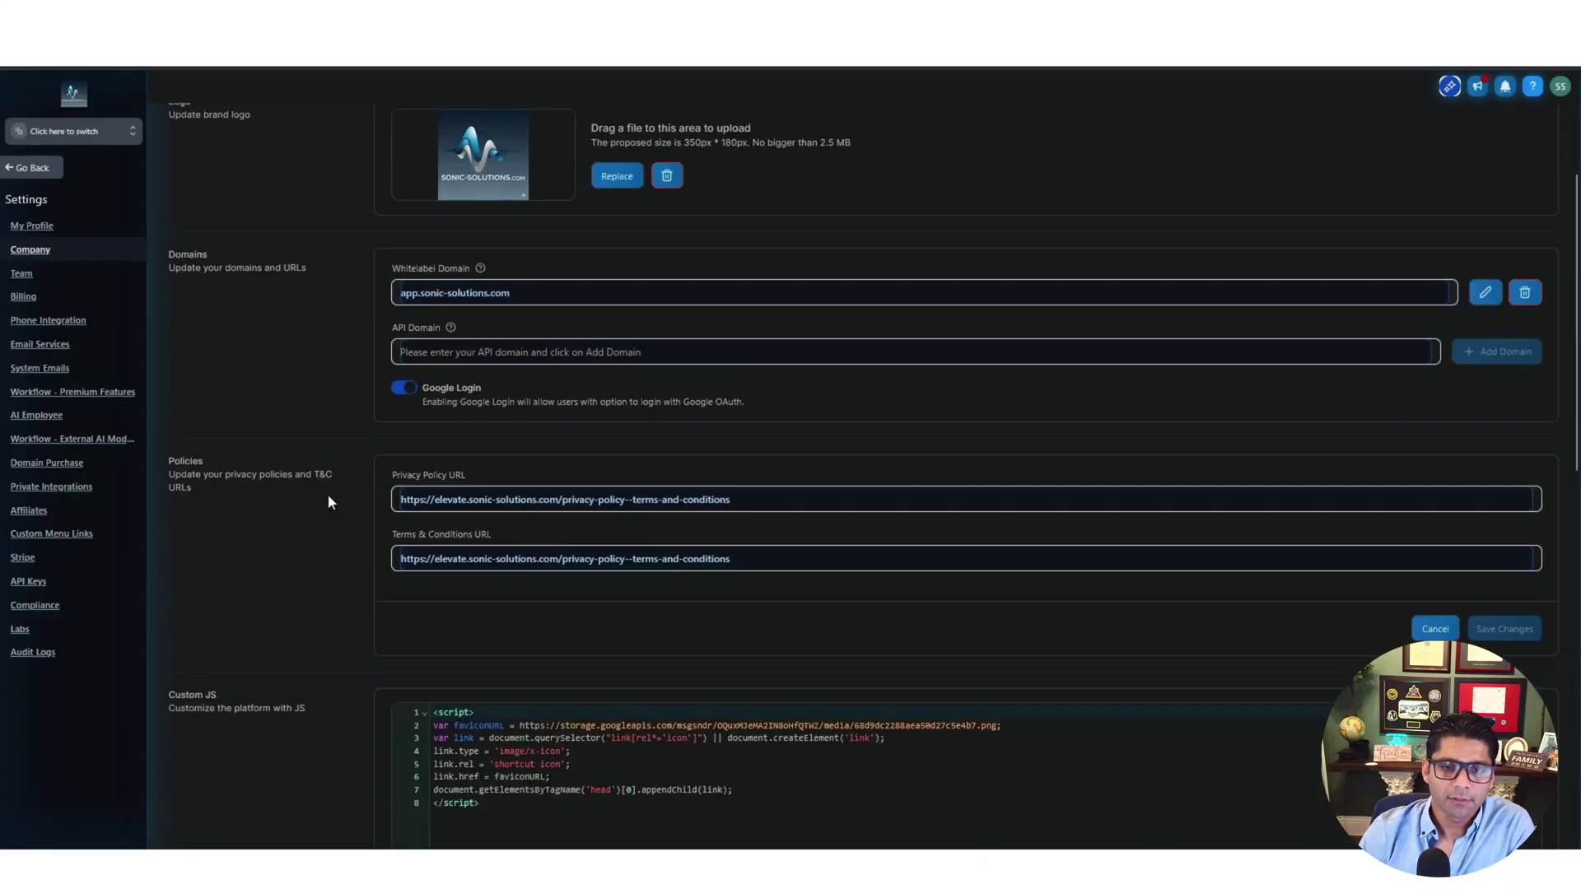
pyautogui.scroll(2, 327, 500)
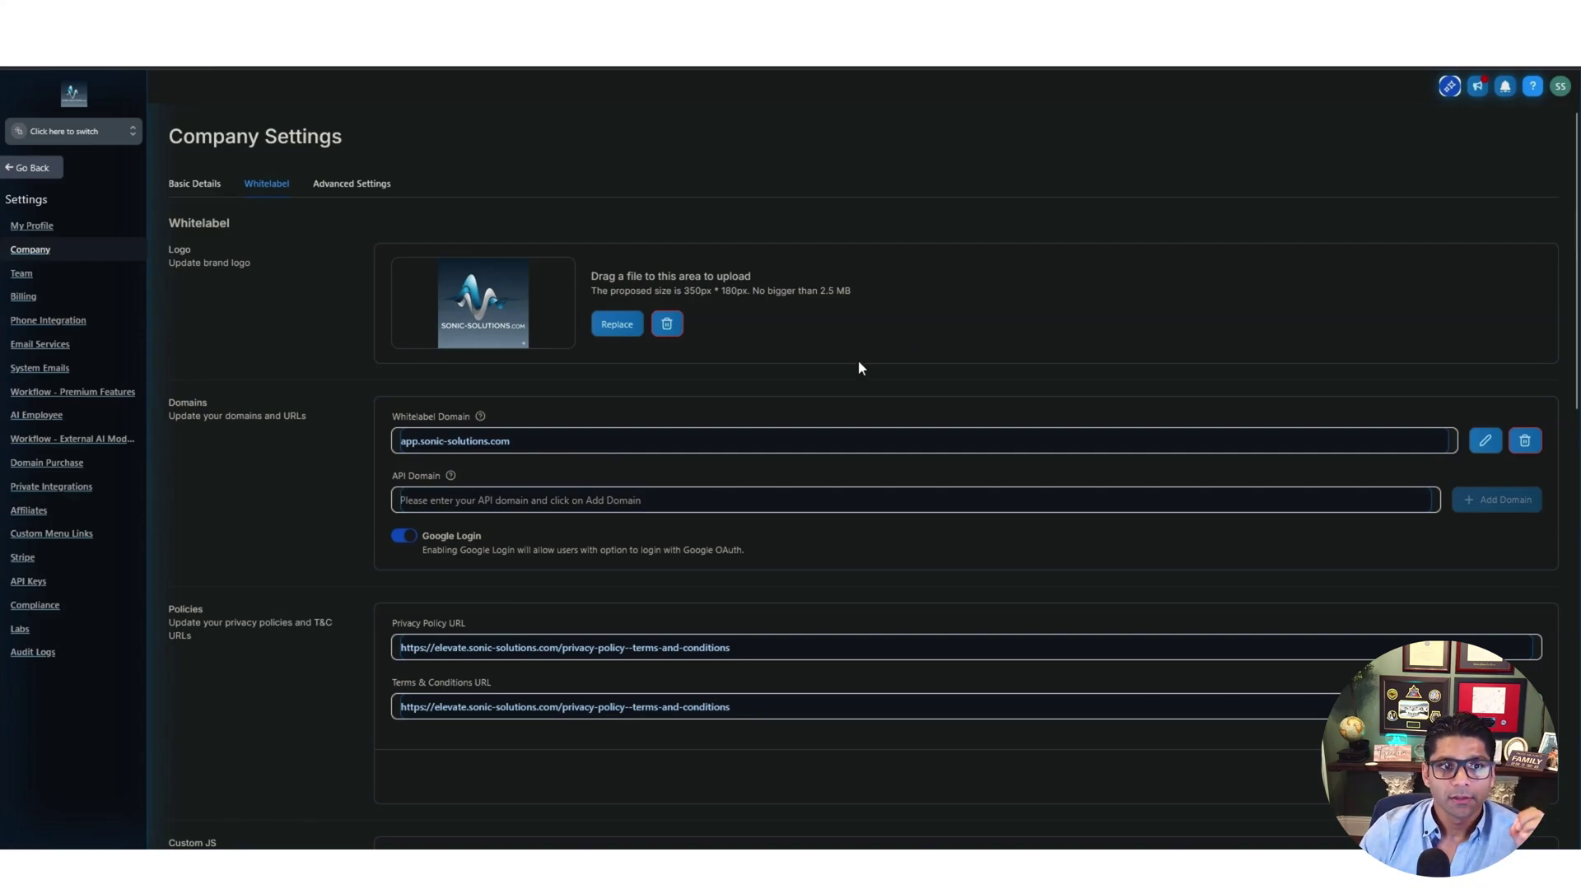
# Switch into the Sonic Solutions LLC sub-account and open the Sonic Solutions Sales Funnel
pyautogui.click(134, 137)
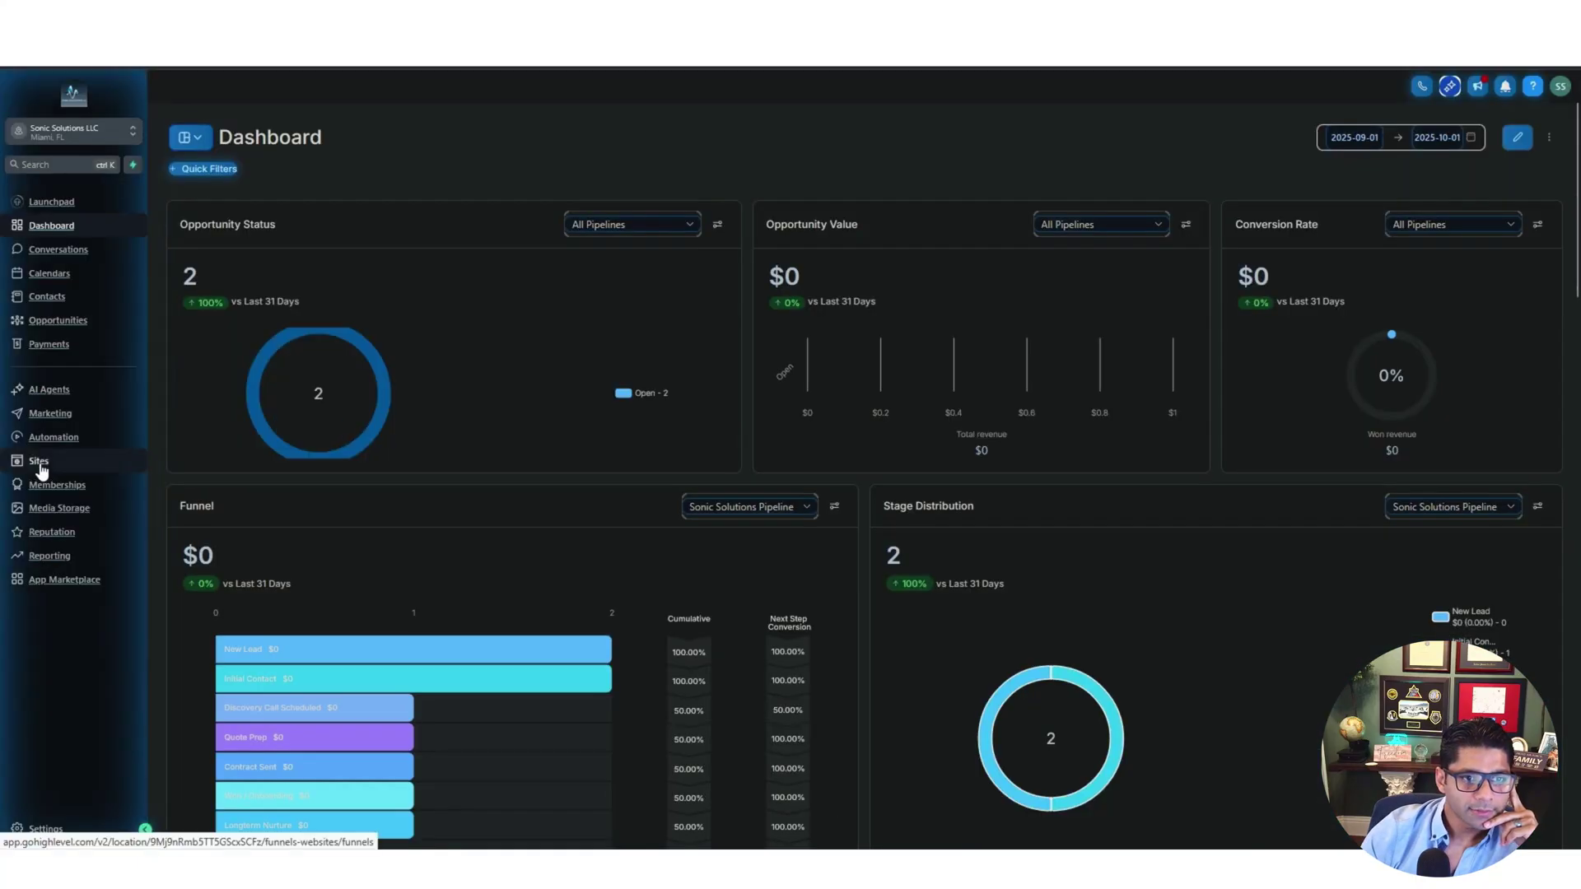
pyautogui.click(38, 462)
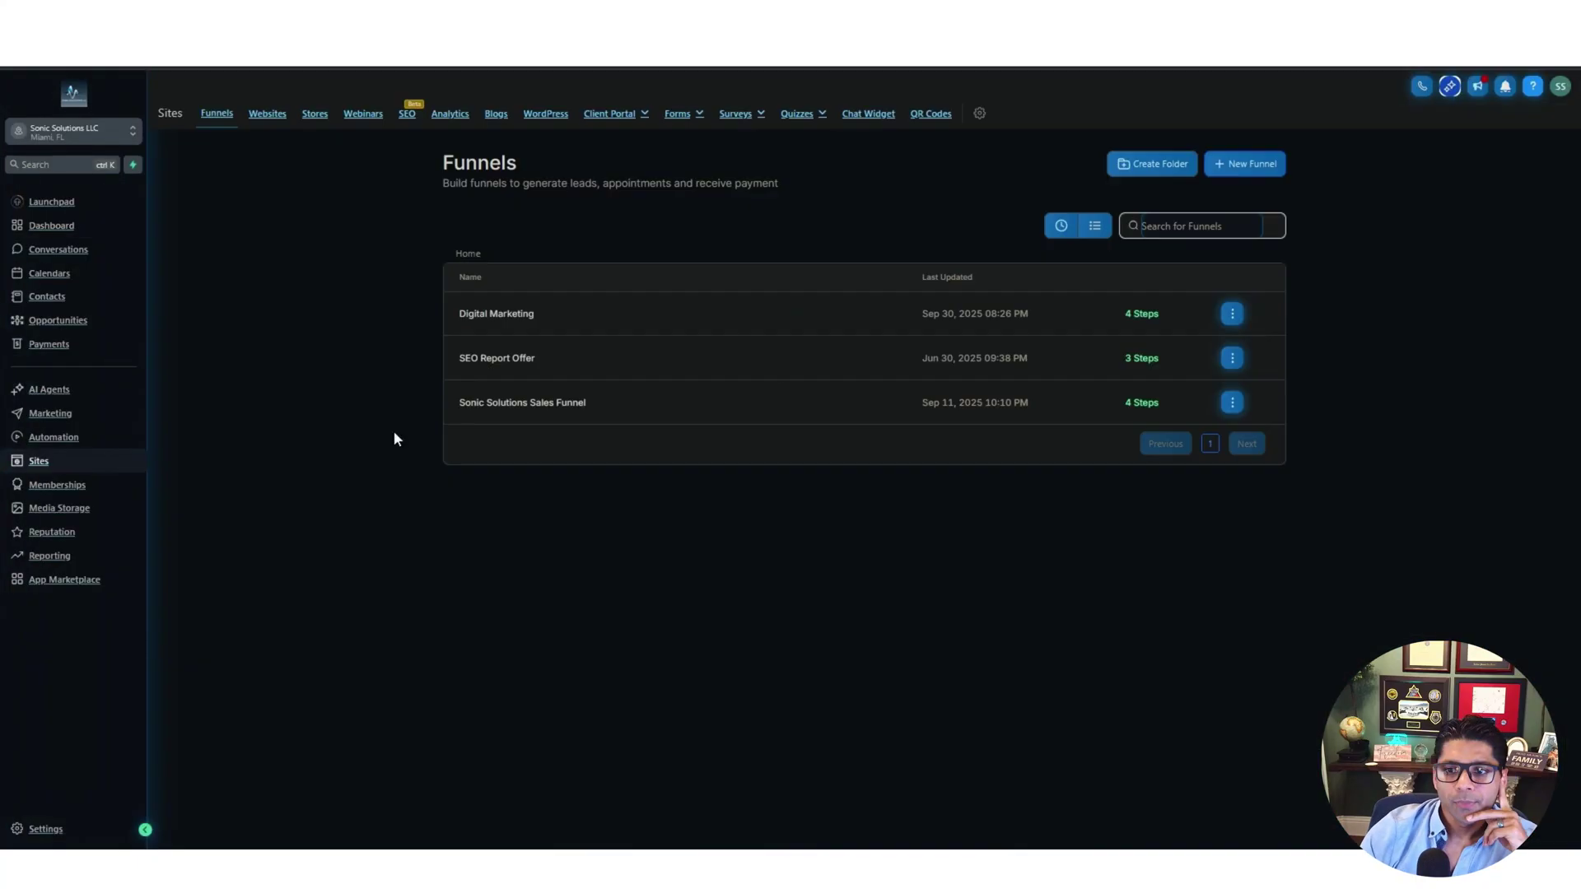
pyautogui.click(532, 406)
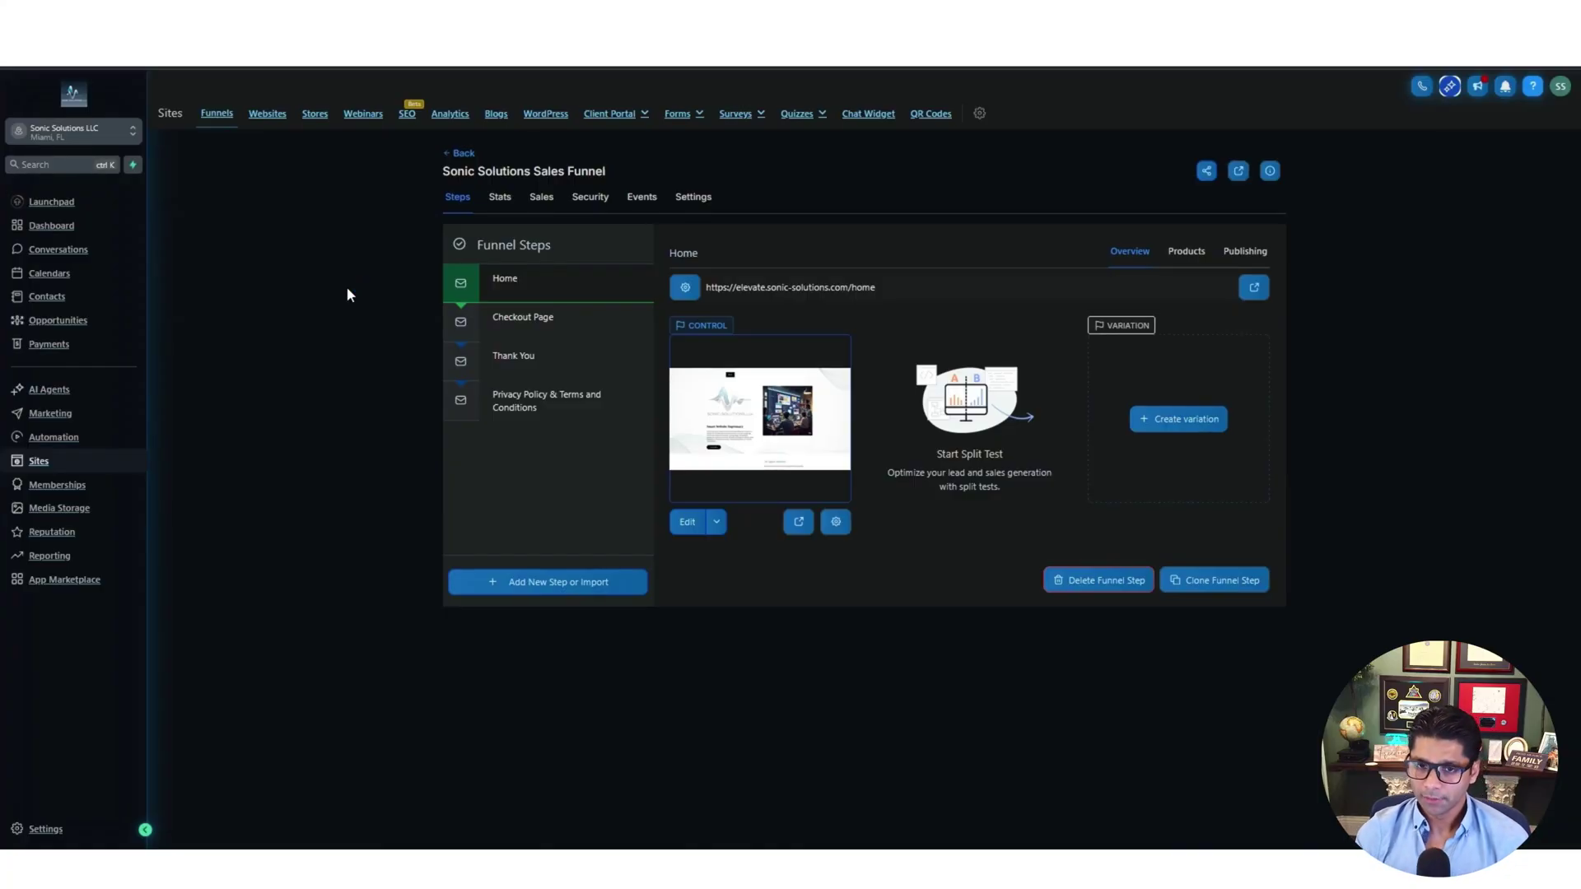
# Browse the Checkout, Thank You and Privacy Policy steps, then open the live Home page
pyautogui.click(510, 323)
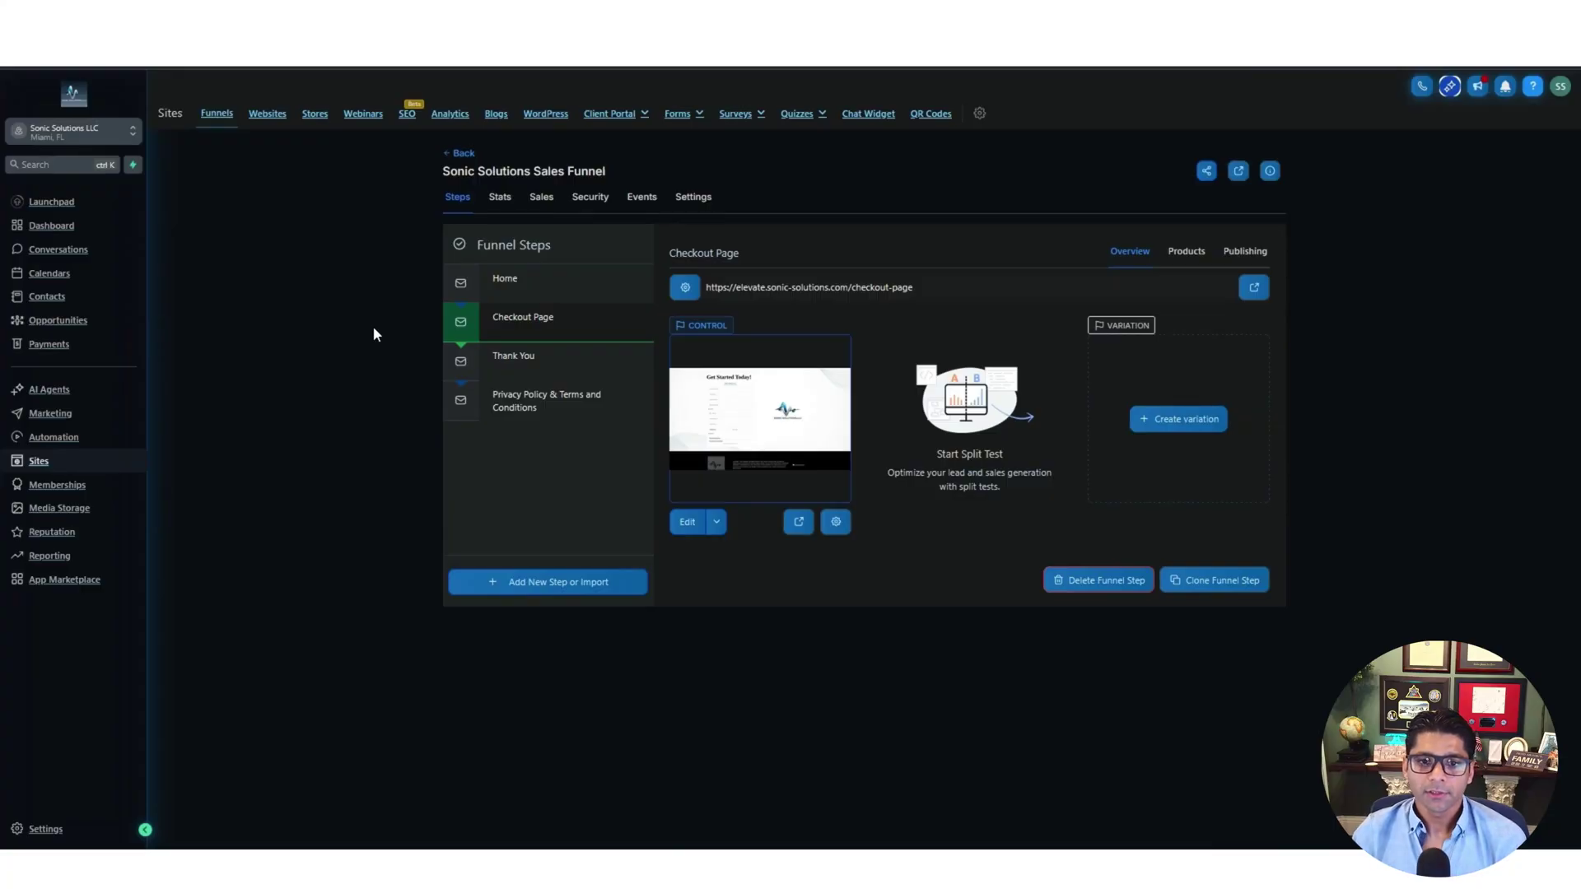
pyautogui.click(395, 400)
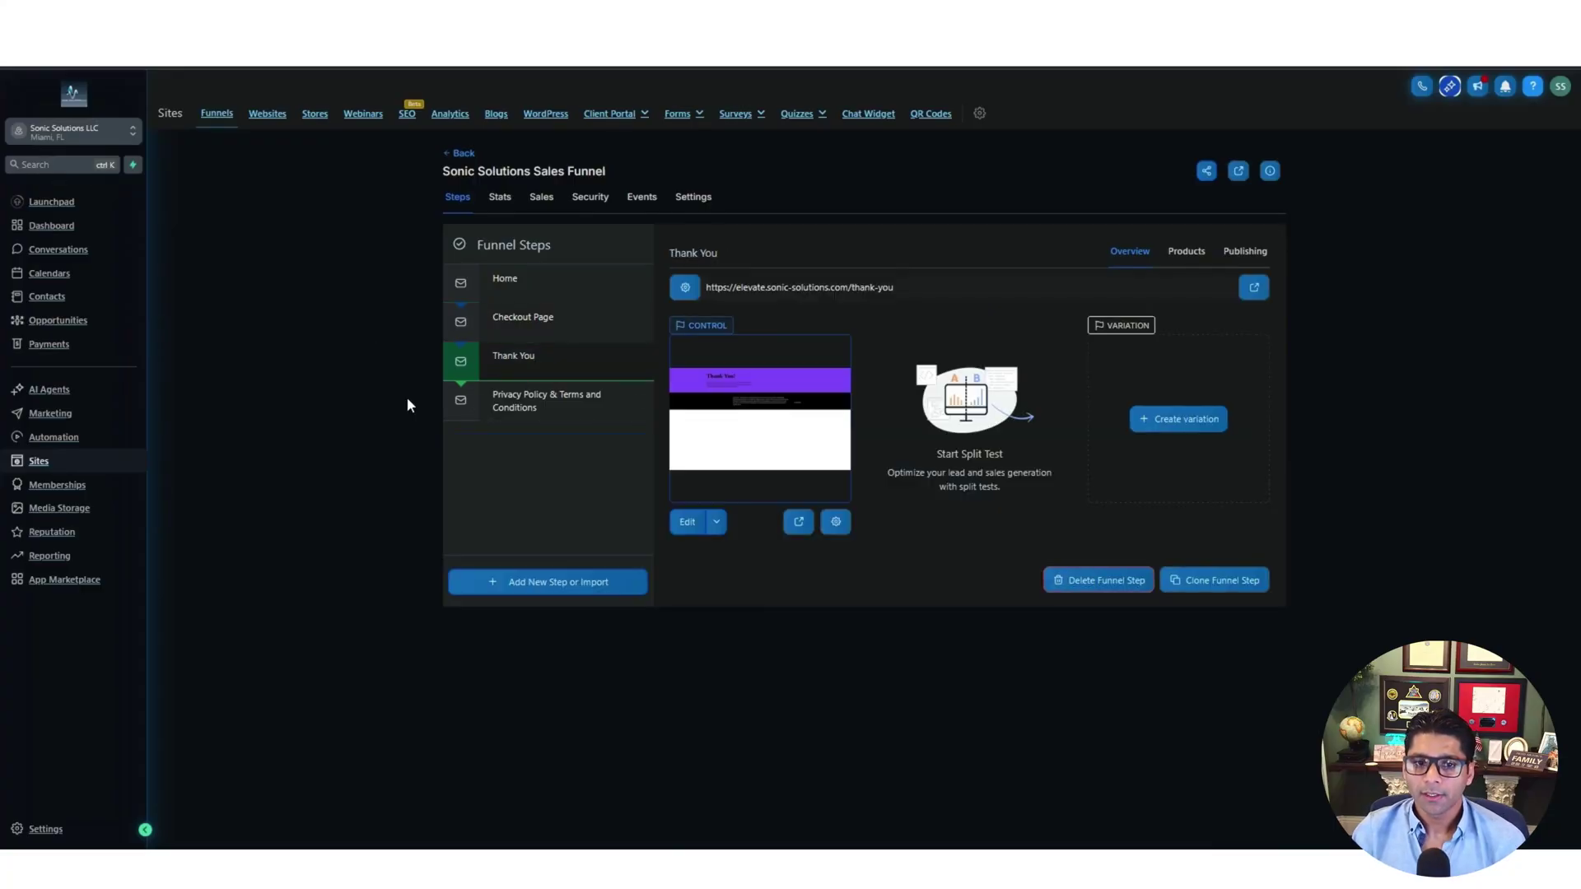
pyautogui.click(516, 409)
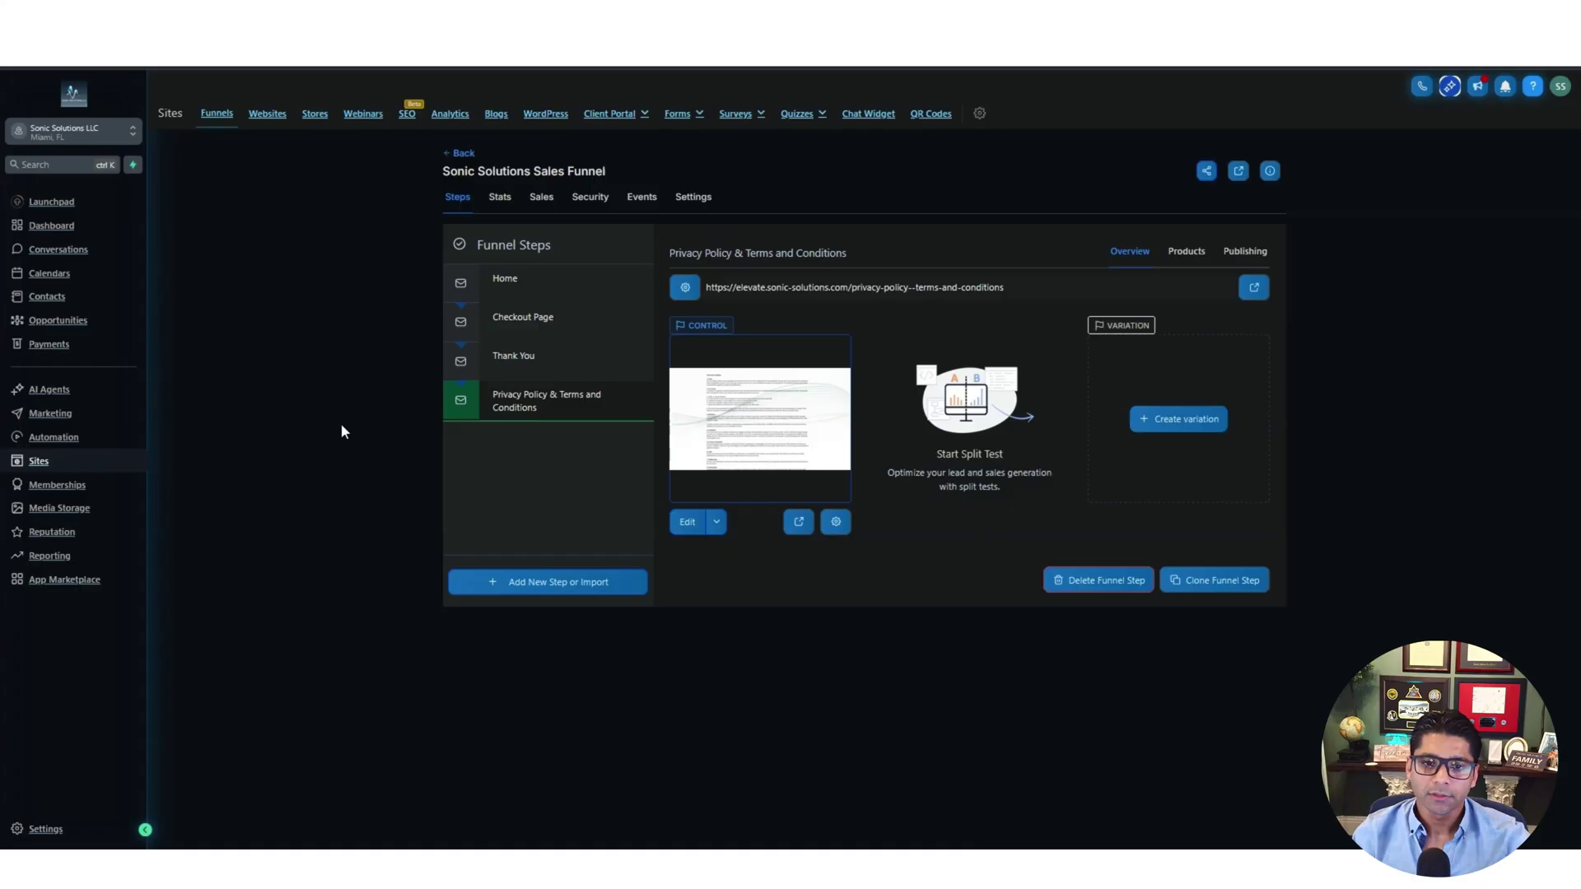
pyautogui.click(512, 285)
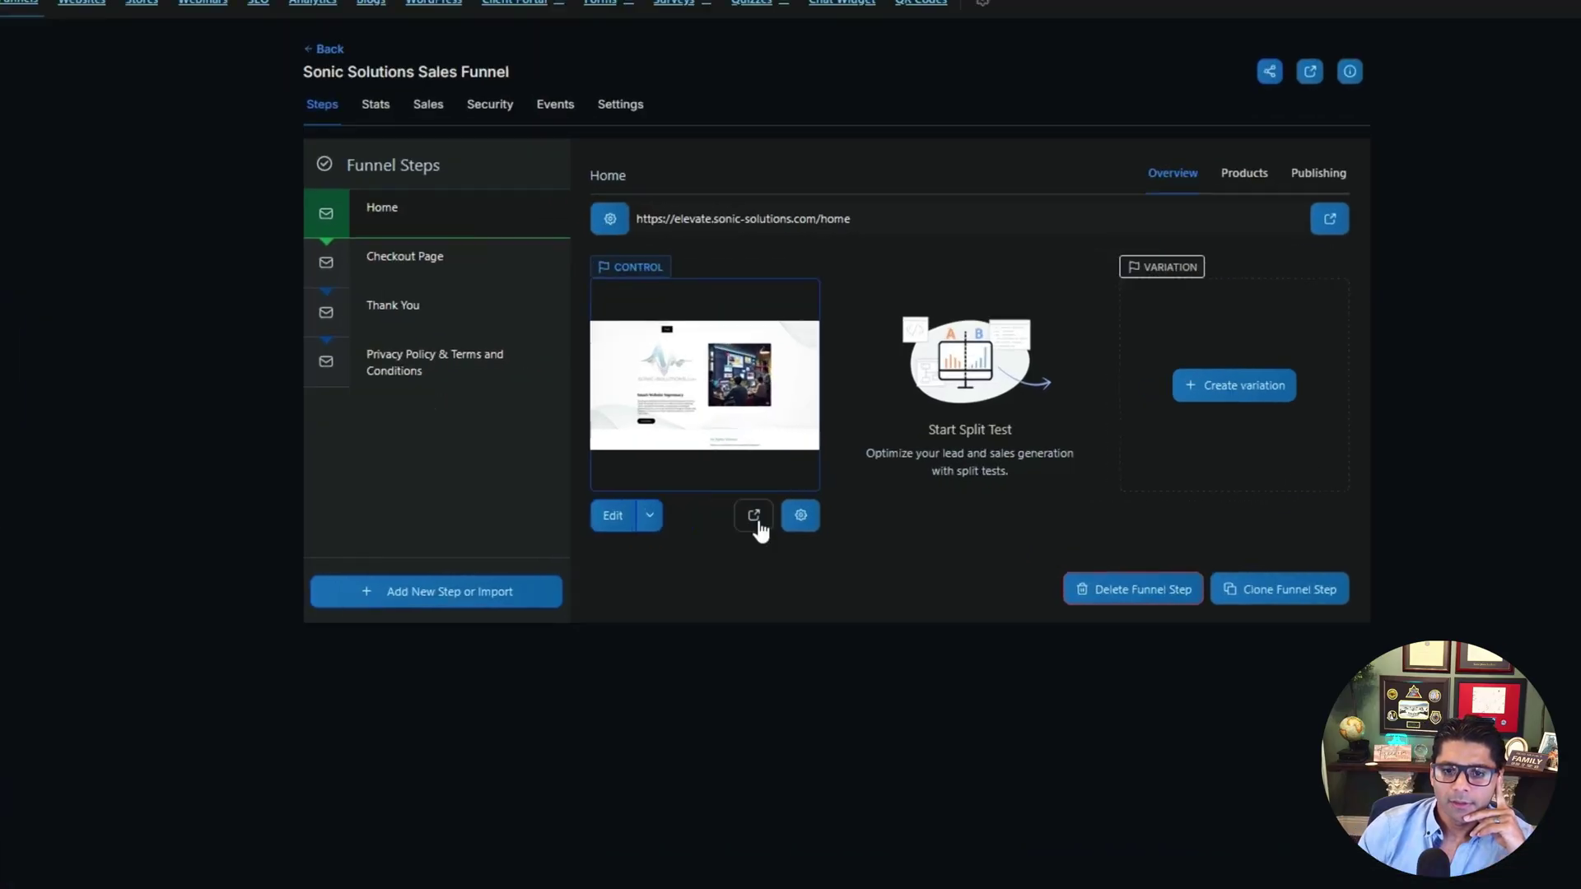
pyautogui.click(710, 516)
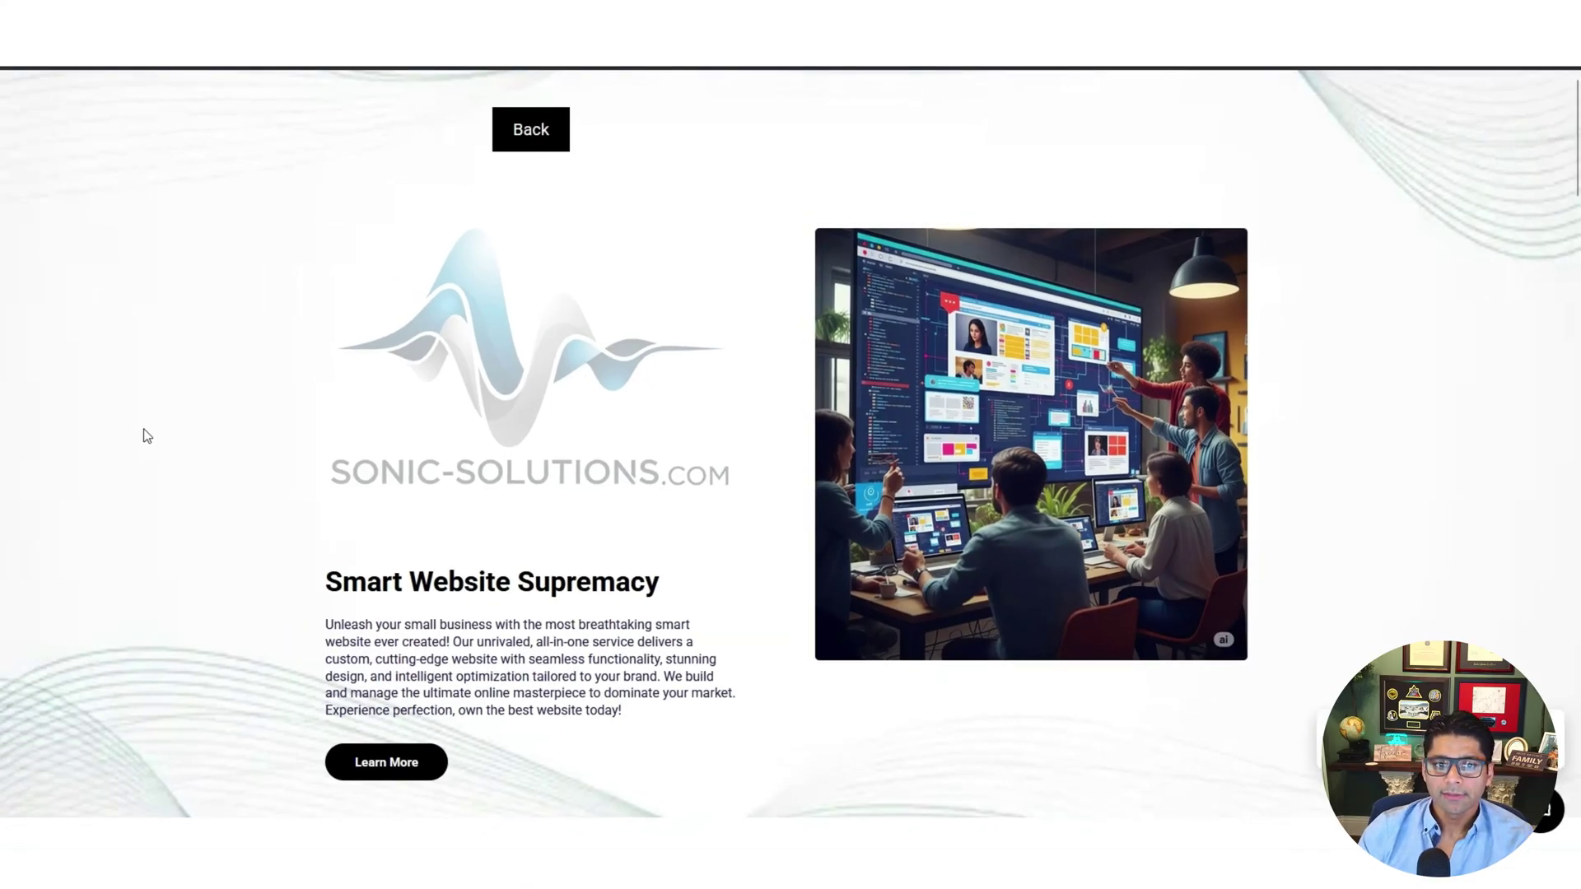
# Scroll the live home page from the hero down to the Basic, Smart and Optimal pricing plans
pyautogui.scroll(-3, 146, 440)
pyautogui.scroll(-2, 198, 440)
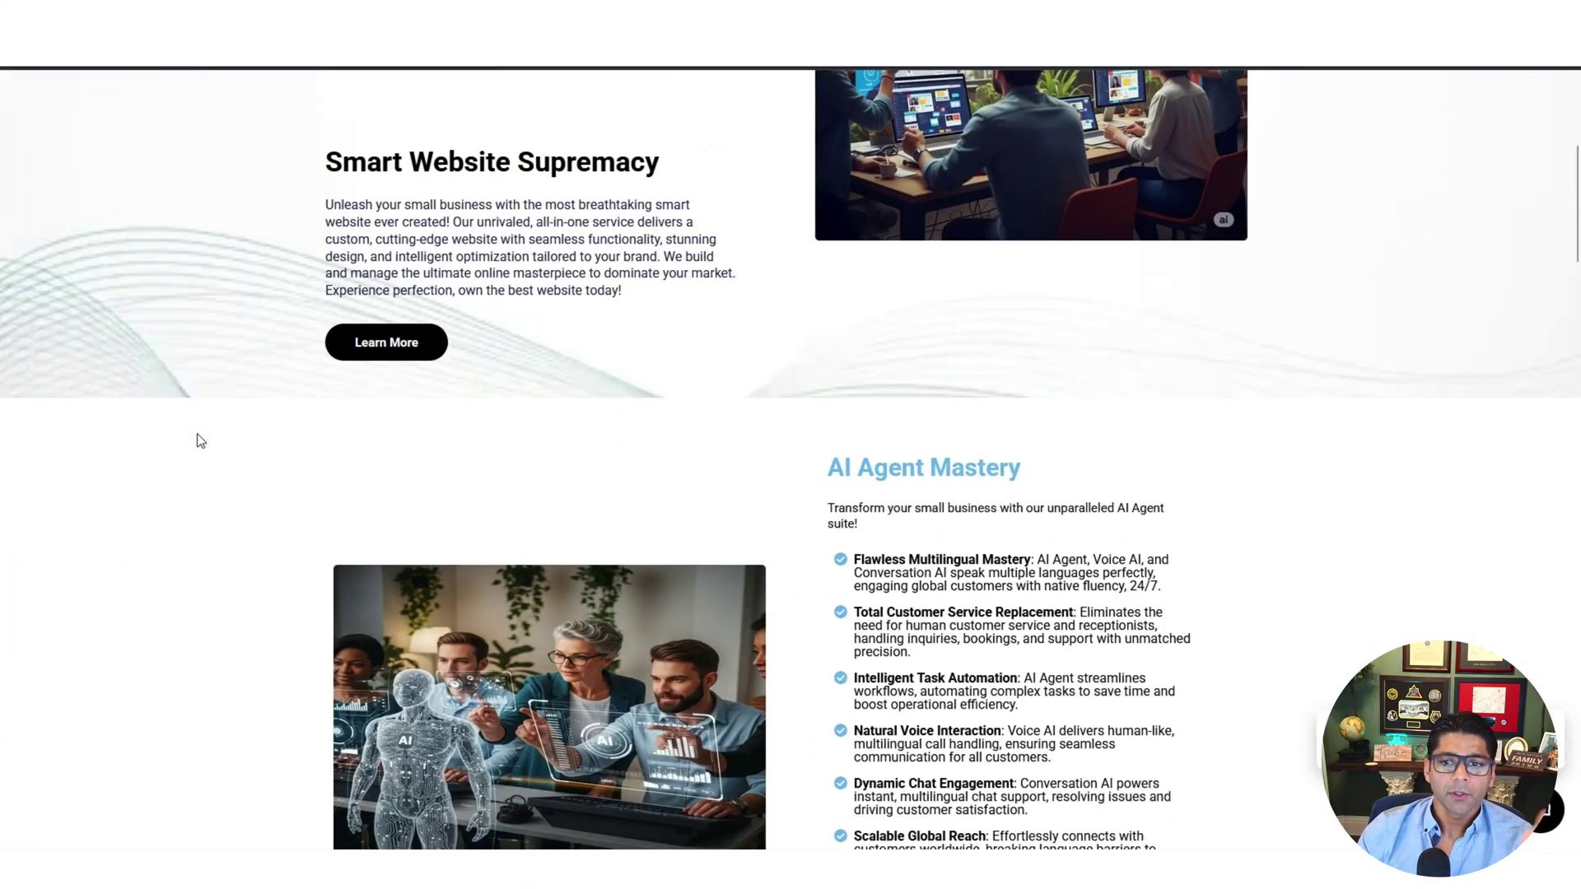
pyautogui.scroll(-2, 626, 484)
pyautogui.scroll(-1, 650, 481)
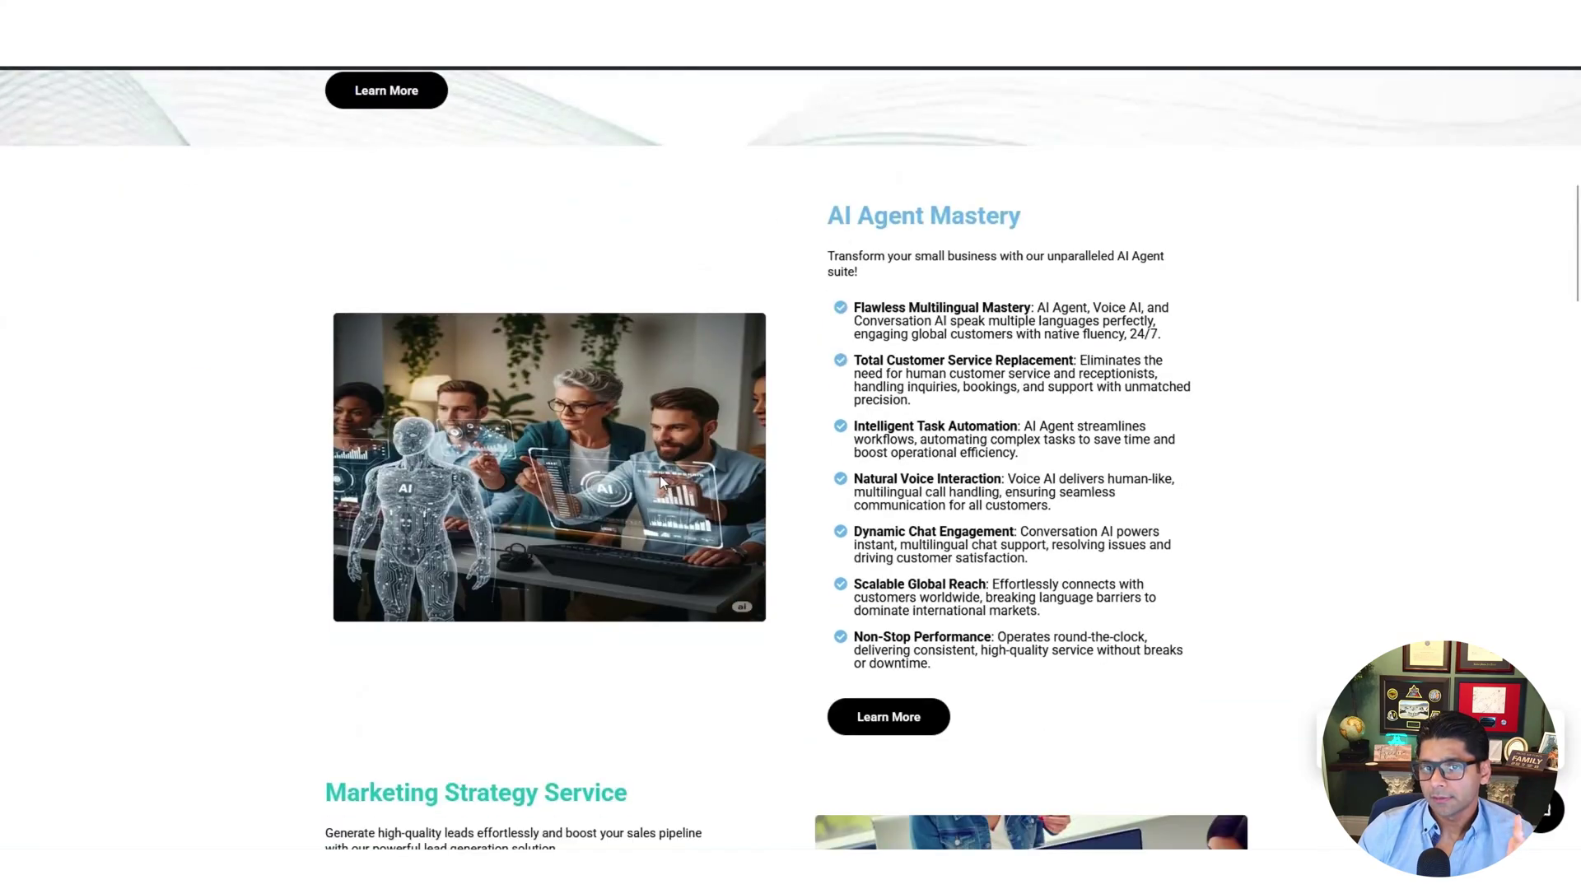
pyautogui.scroll(-3, 779, 505)
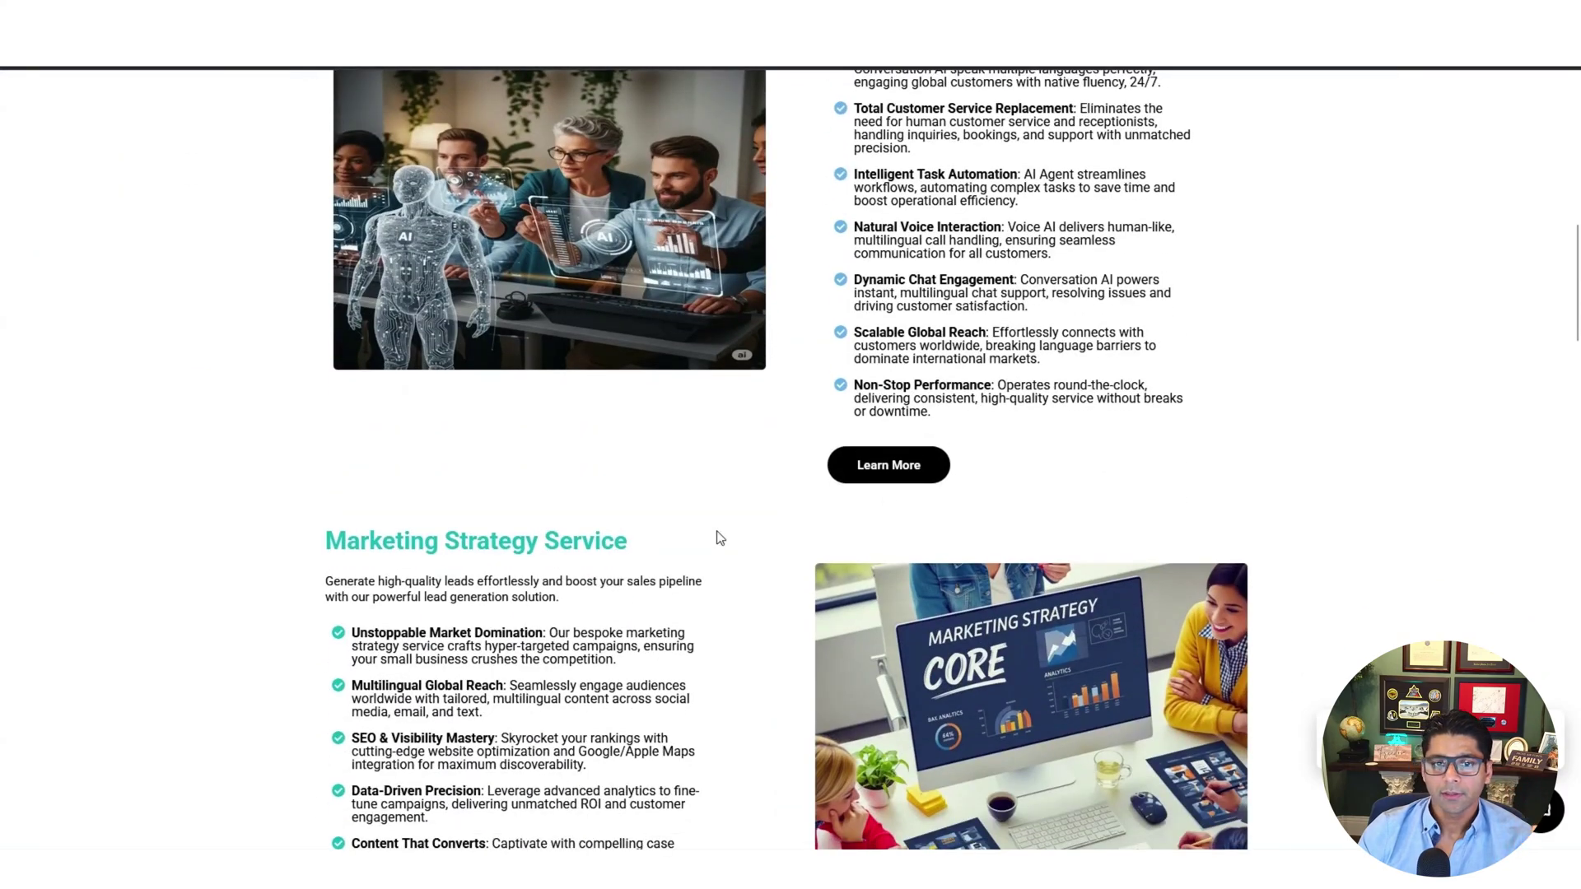
pyautogui.scroll(-8, 626, 546)
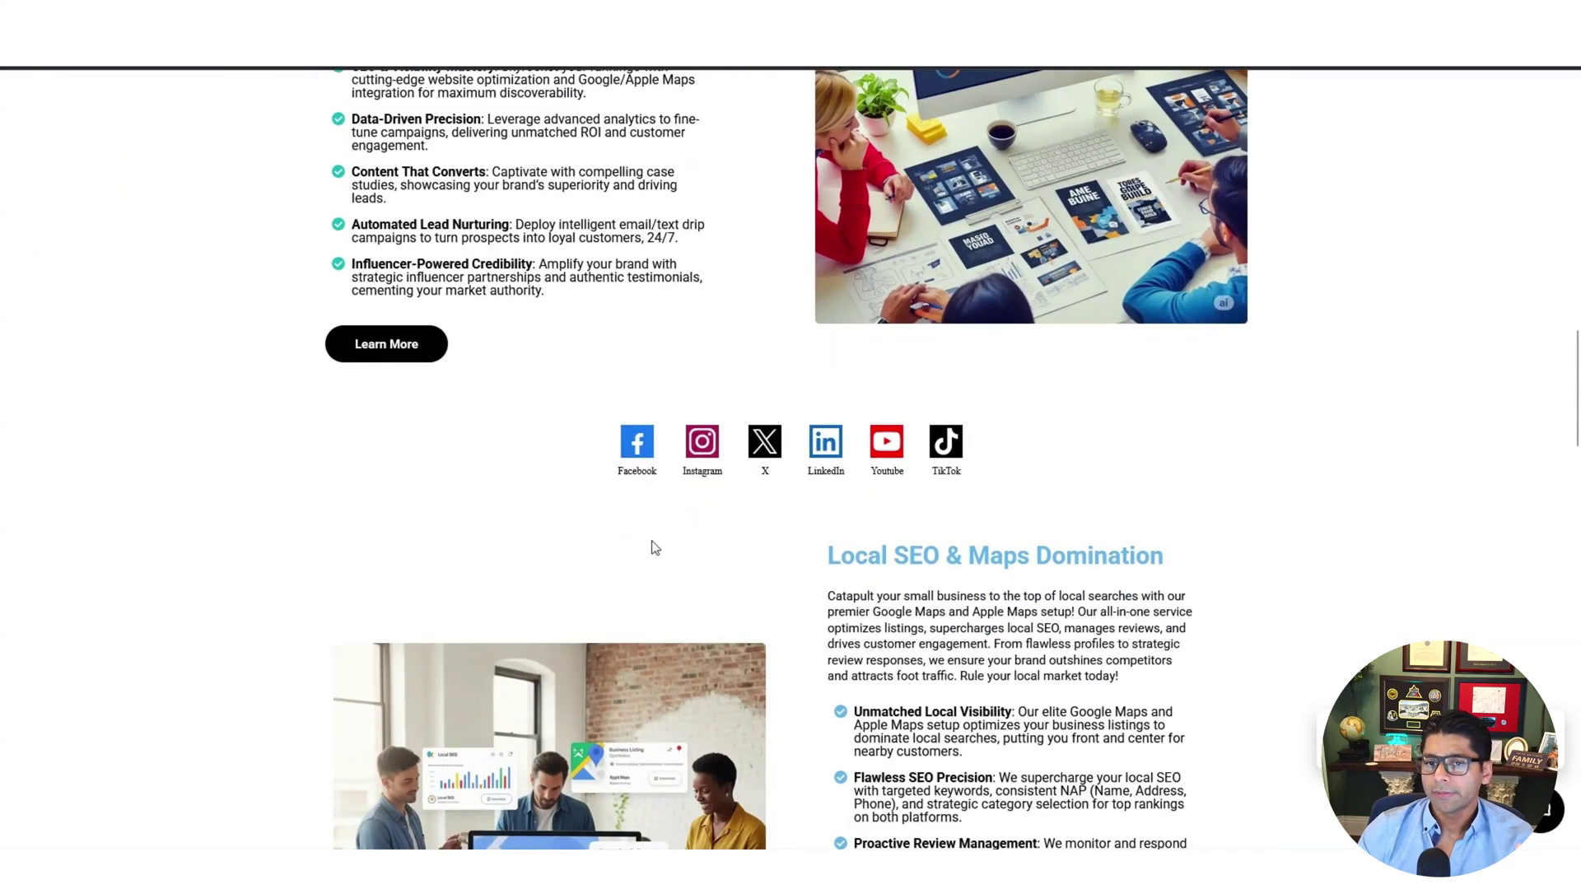
pyautogui.scroll(-4, 655, 547)
pyautogui.scroll(-15, 681, 550)
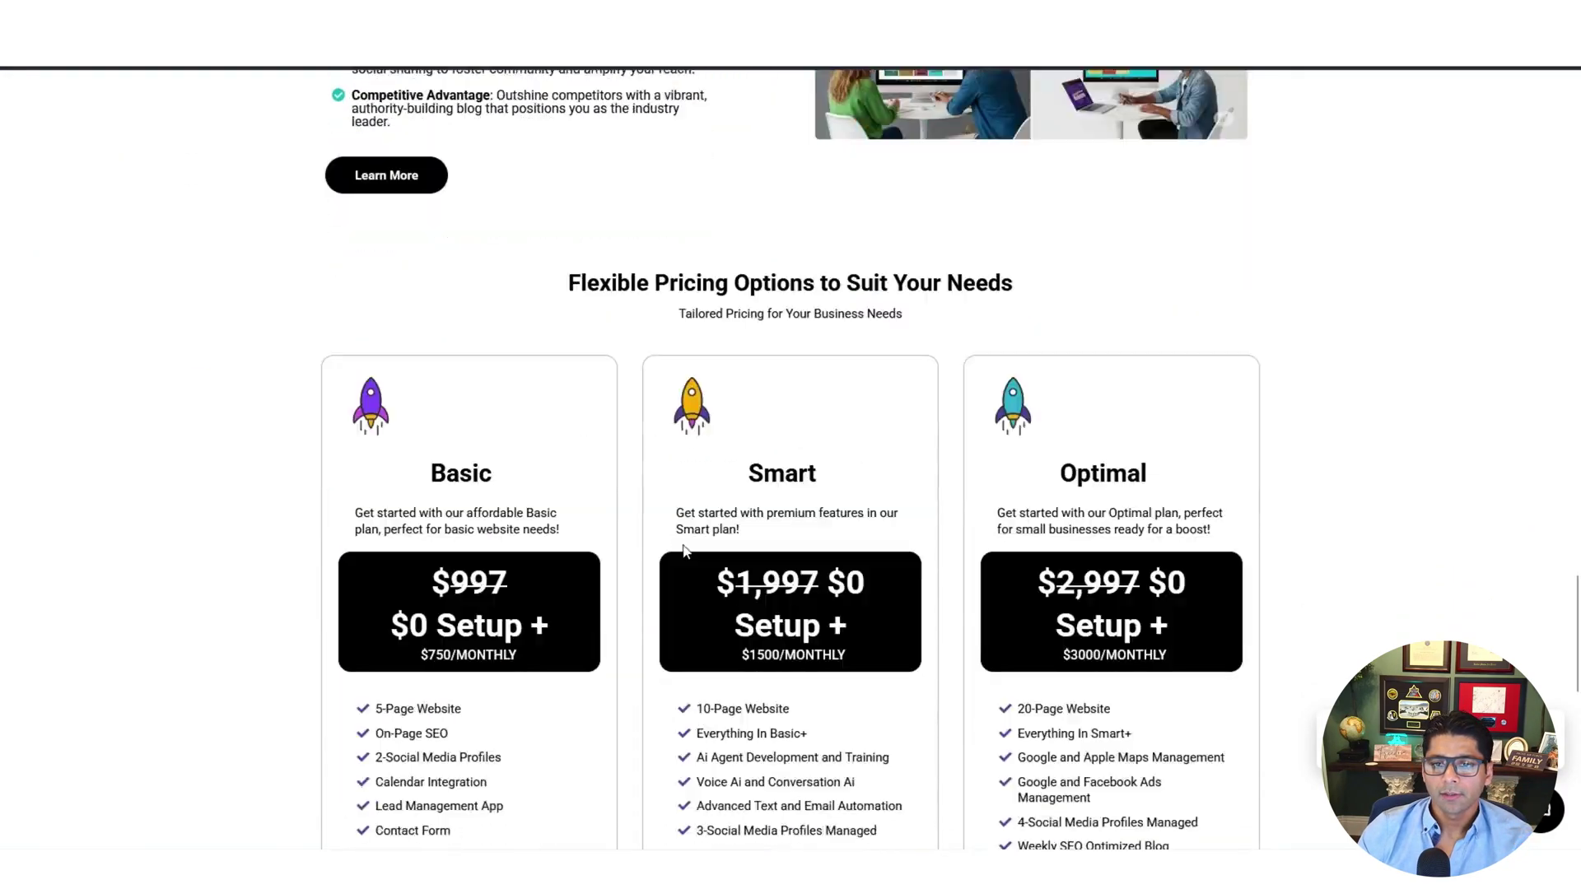
pyautogui.scroll(-3, 683, 550)
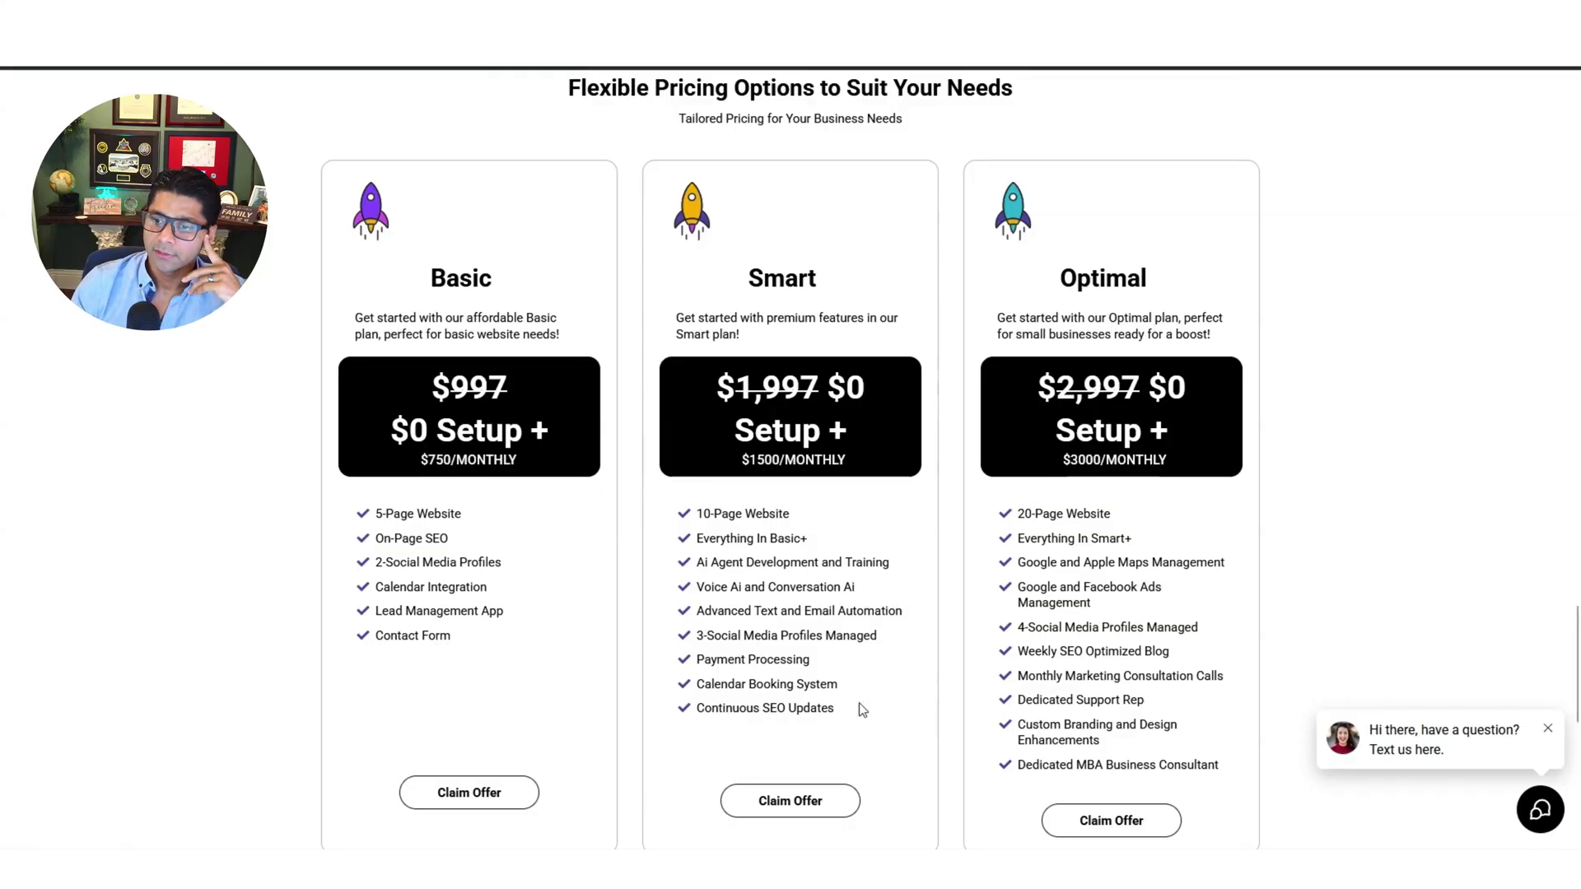
# Open the site's chat widget and scroll down to the FAQ section
pyautogui.click(1541, 813)
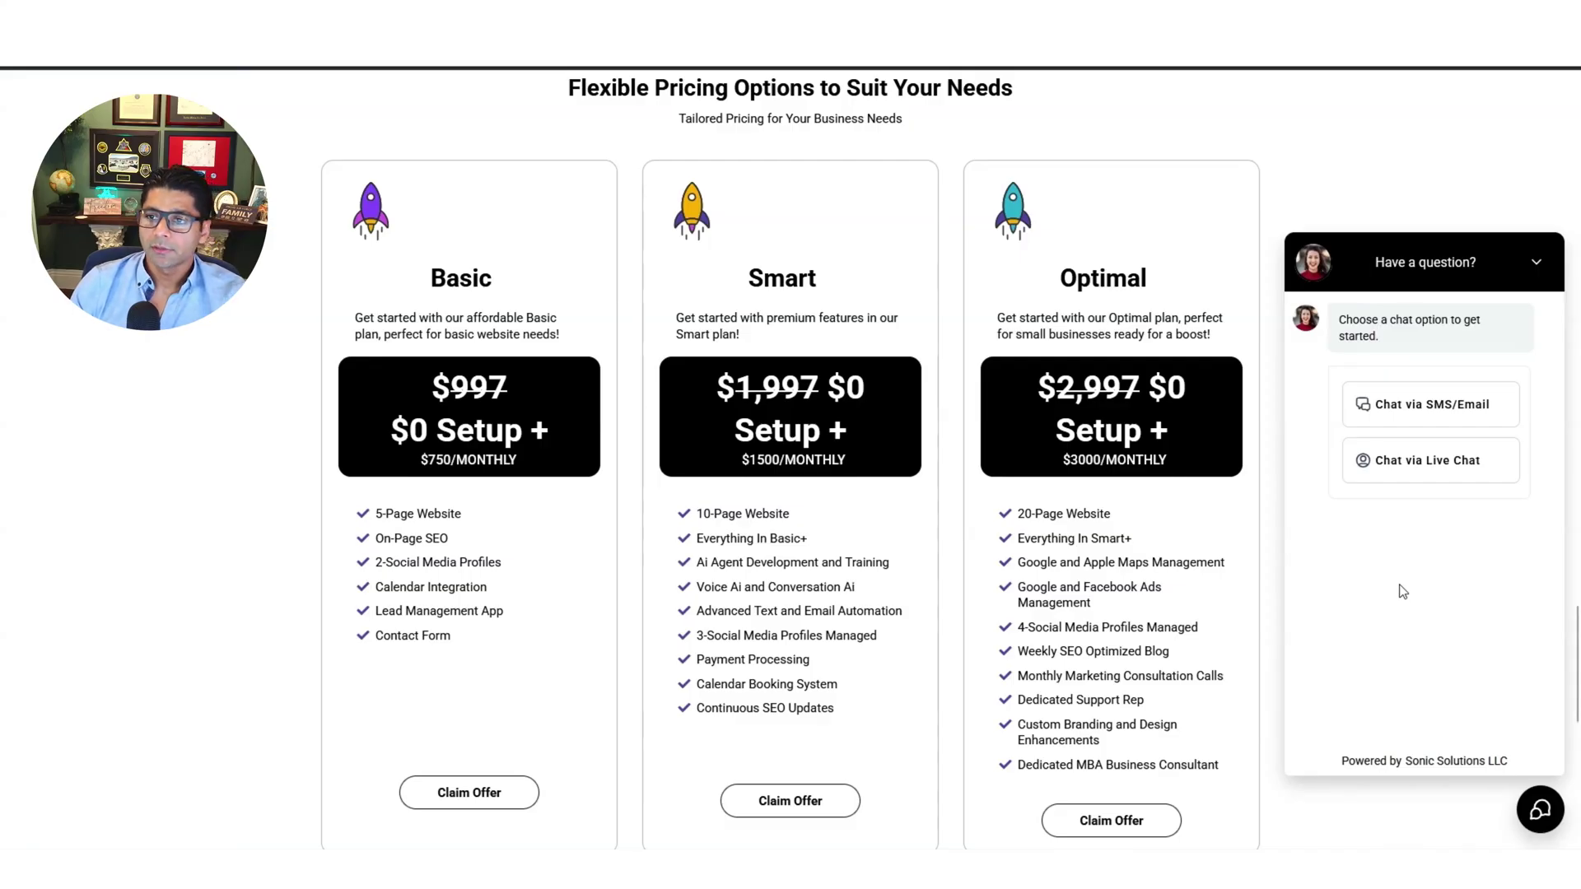
pyautogui.scroll(-5, 1121, 656)
pyautogui.scroll(-4, 1122, 656)
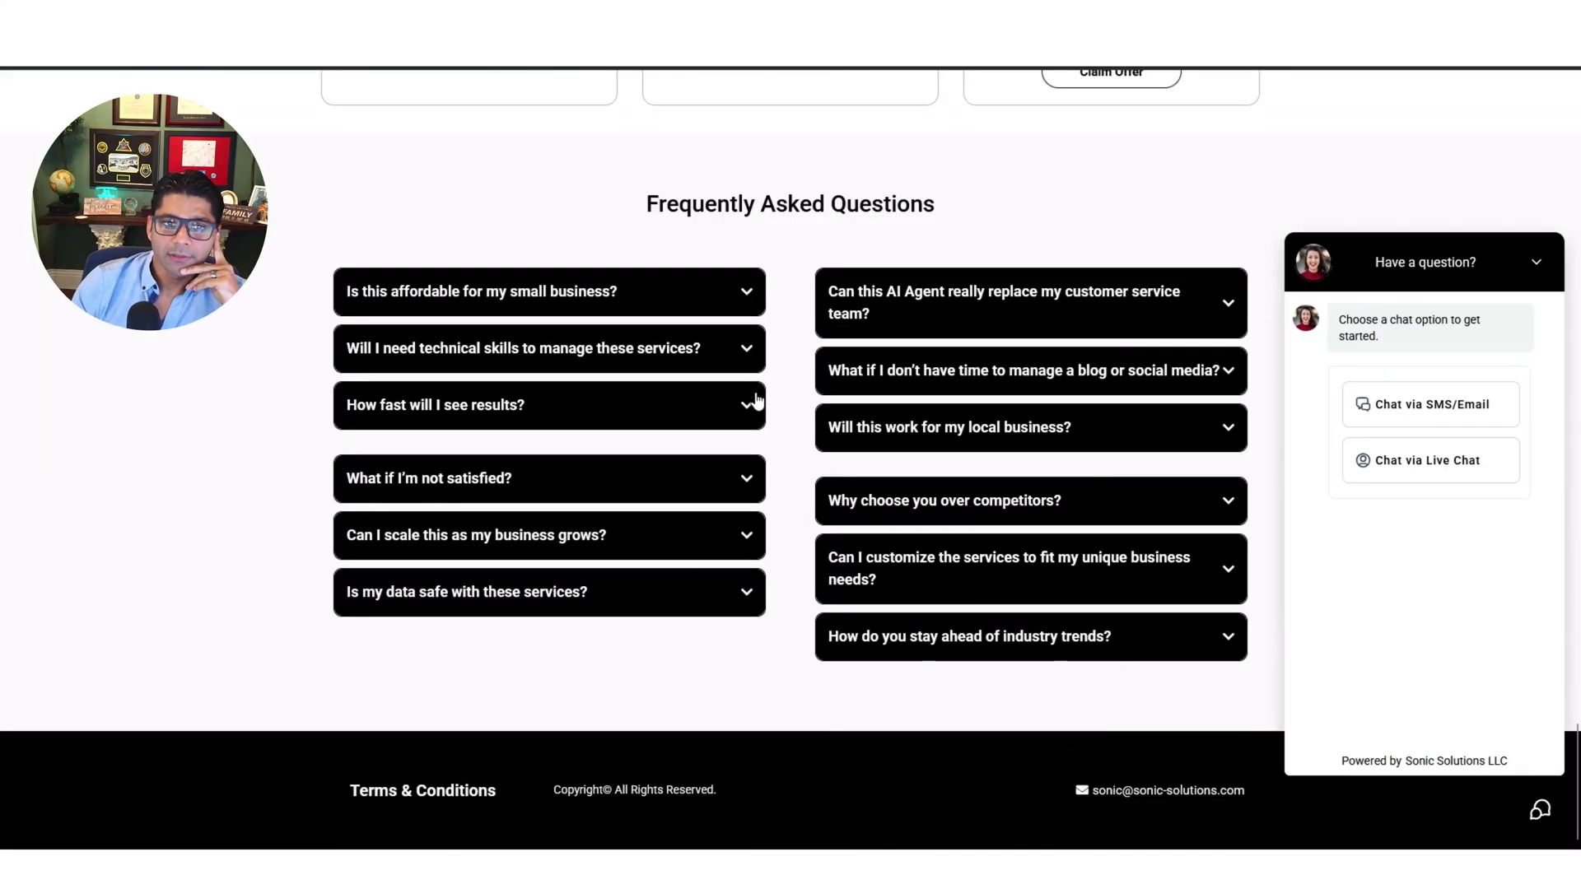
# Expand and collapse the FAQ answers on affordability, replacing customer service and data safety
pyautogui.click(748, 301)
pyautogui.click(747, 302)
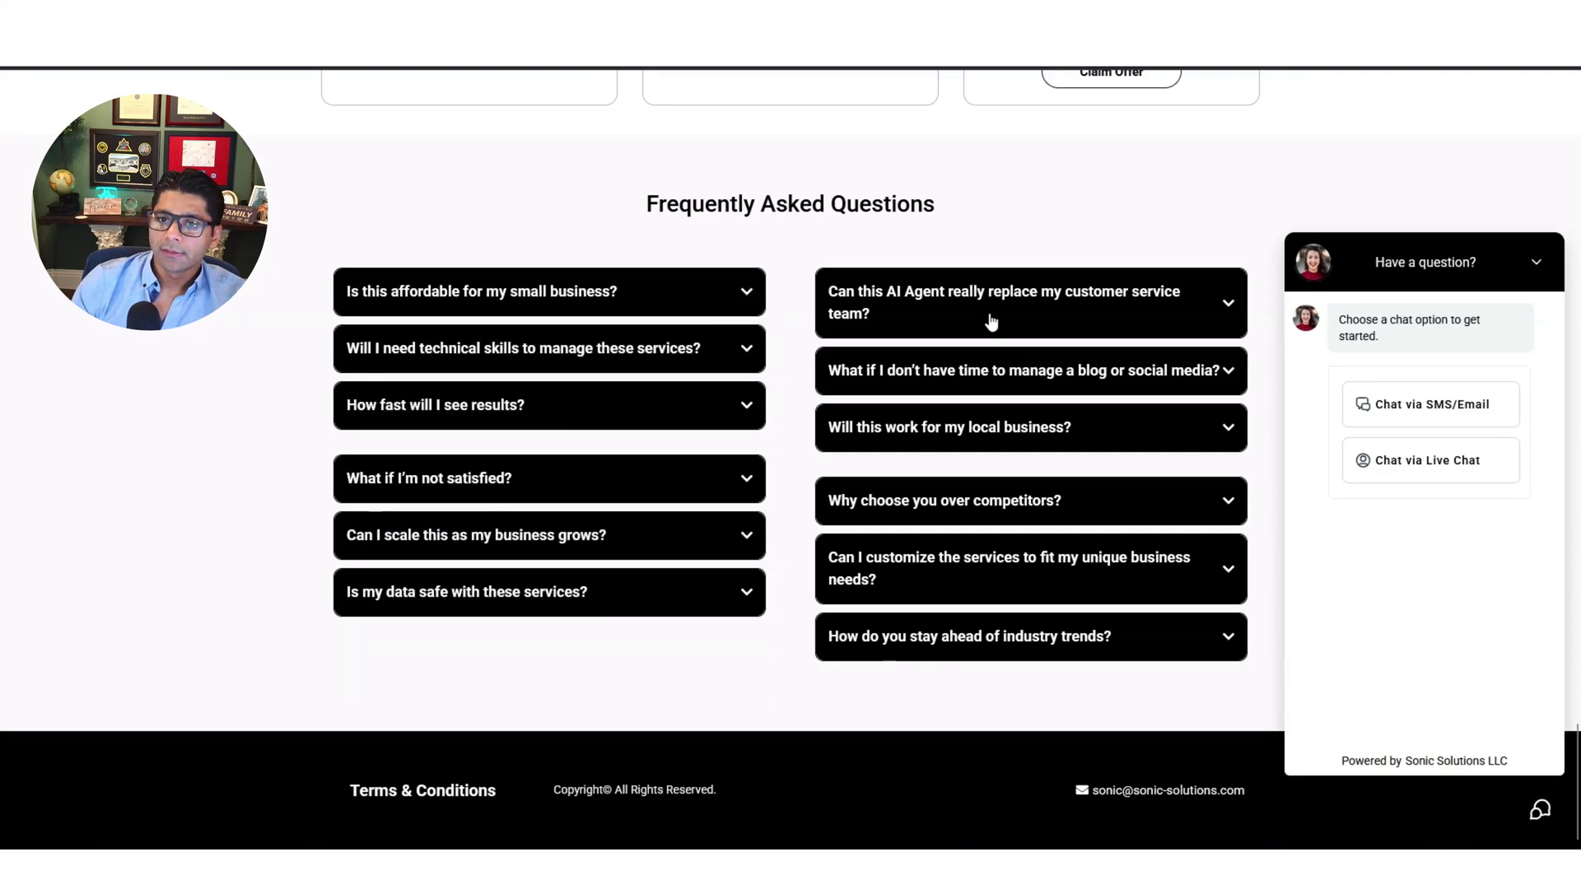
pyautogui.click(991, 322)
pyautogui.click(992, 322)
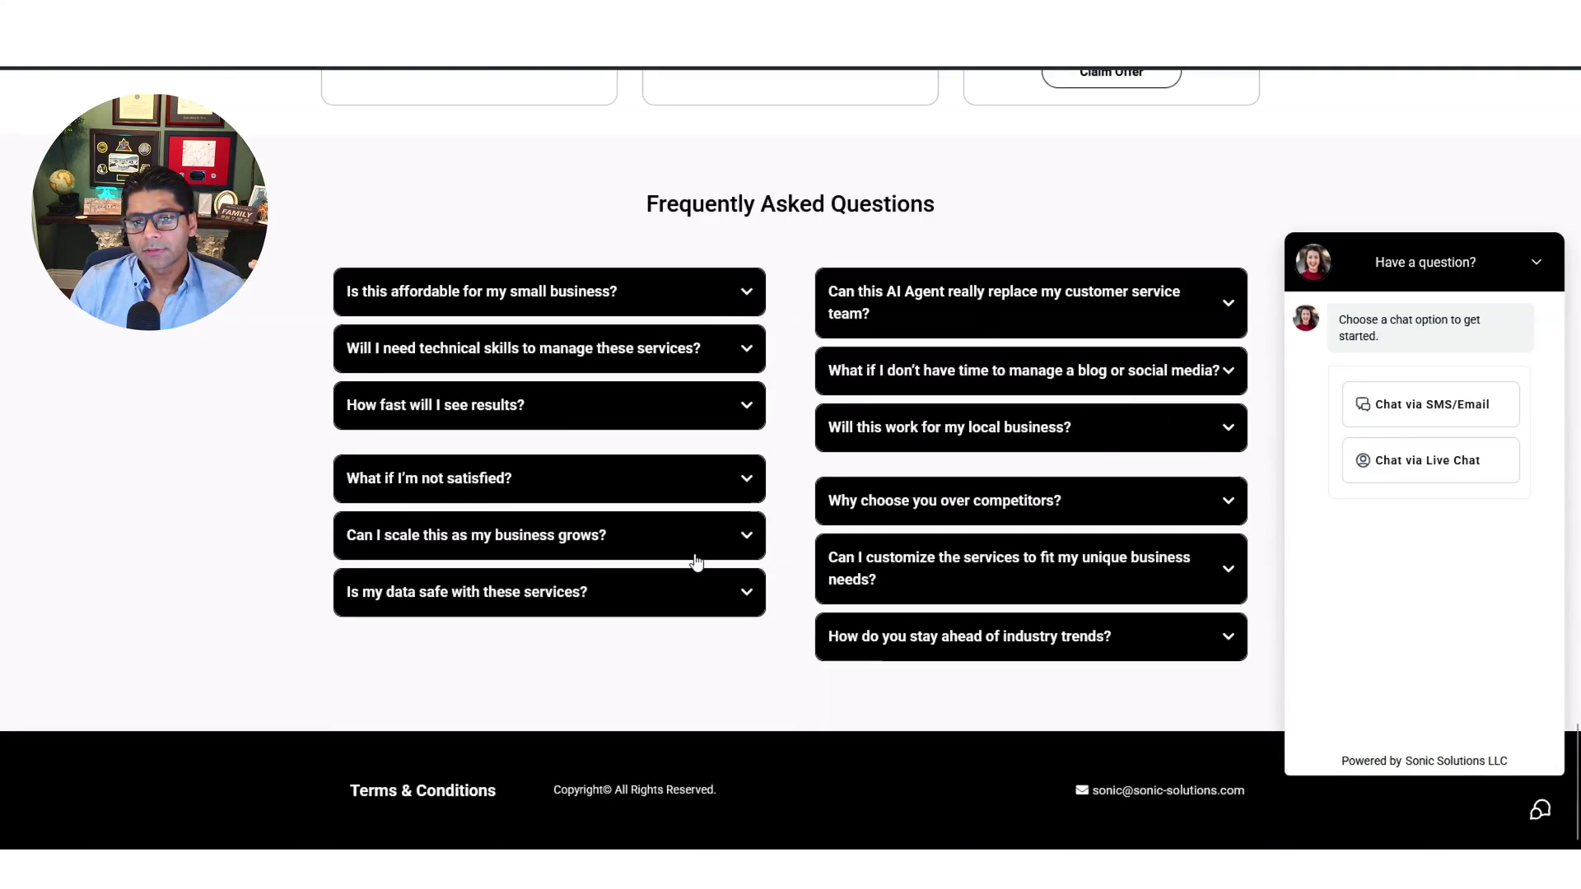
pyautogui.click(686, 607)
pyautogui.click(686, 606)
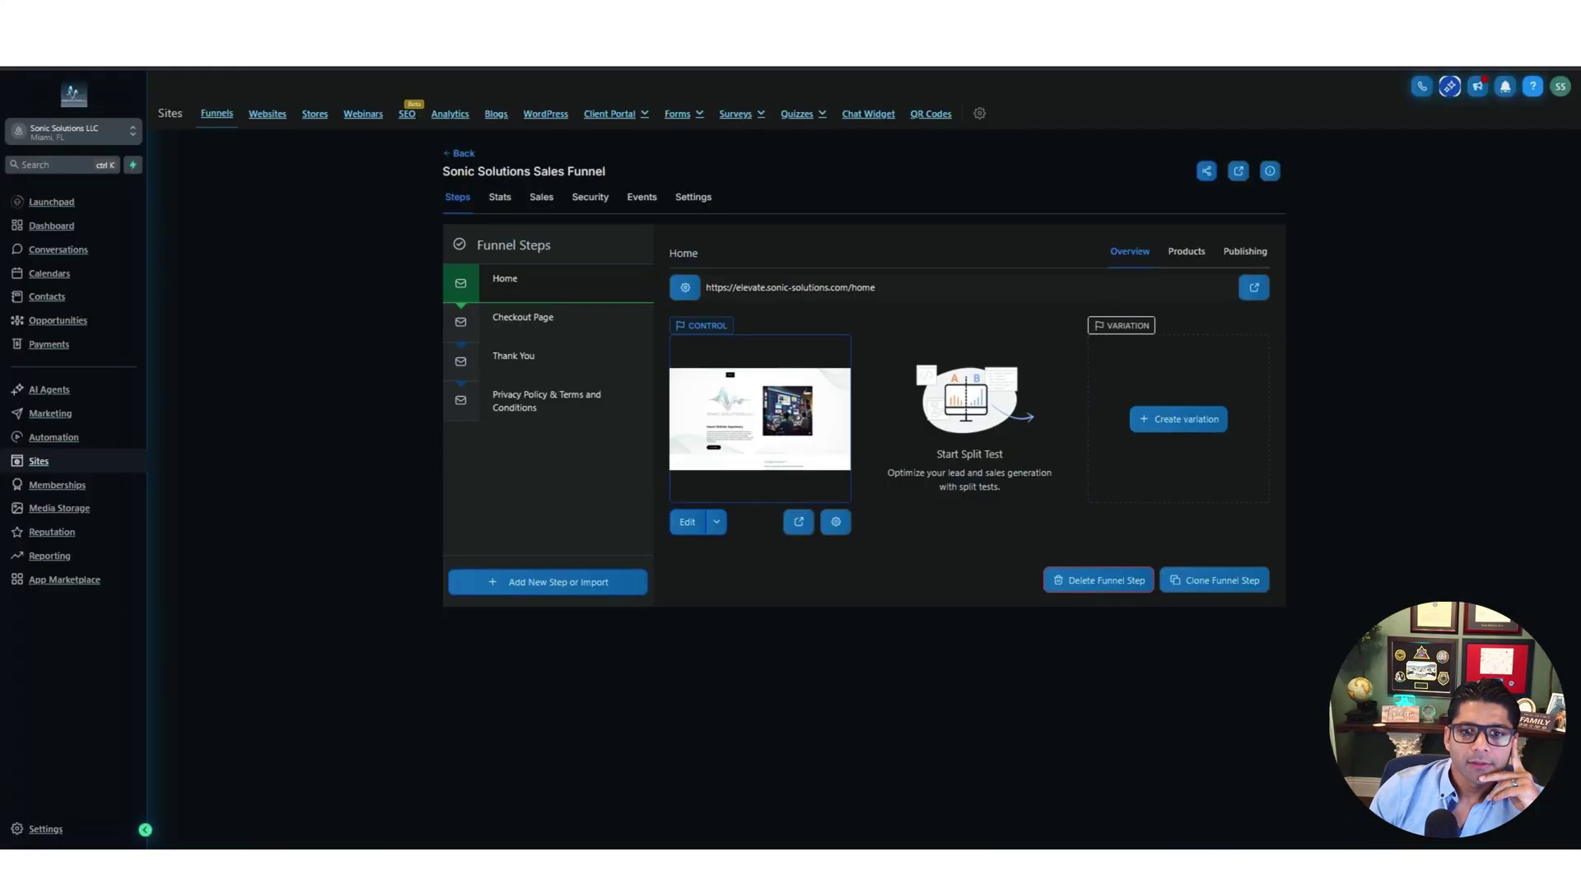
# Select the Checkout Page step and open it in the page editor
pyautogui.click(546, 330)
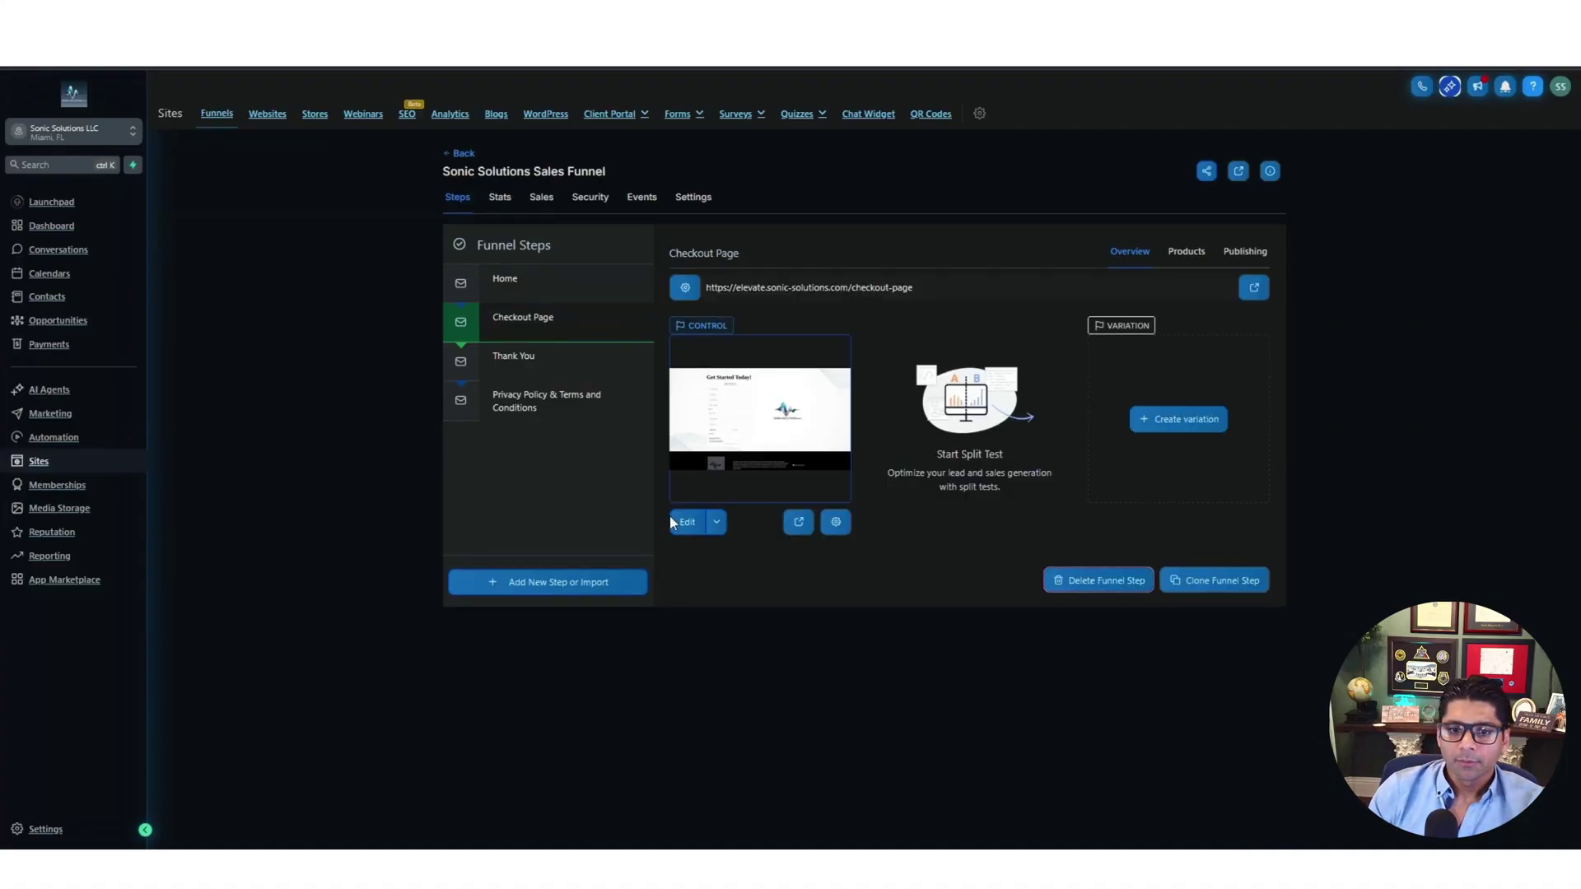
pyautogui.click(686, 524)
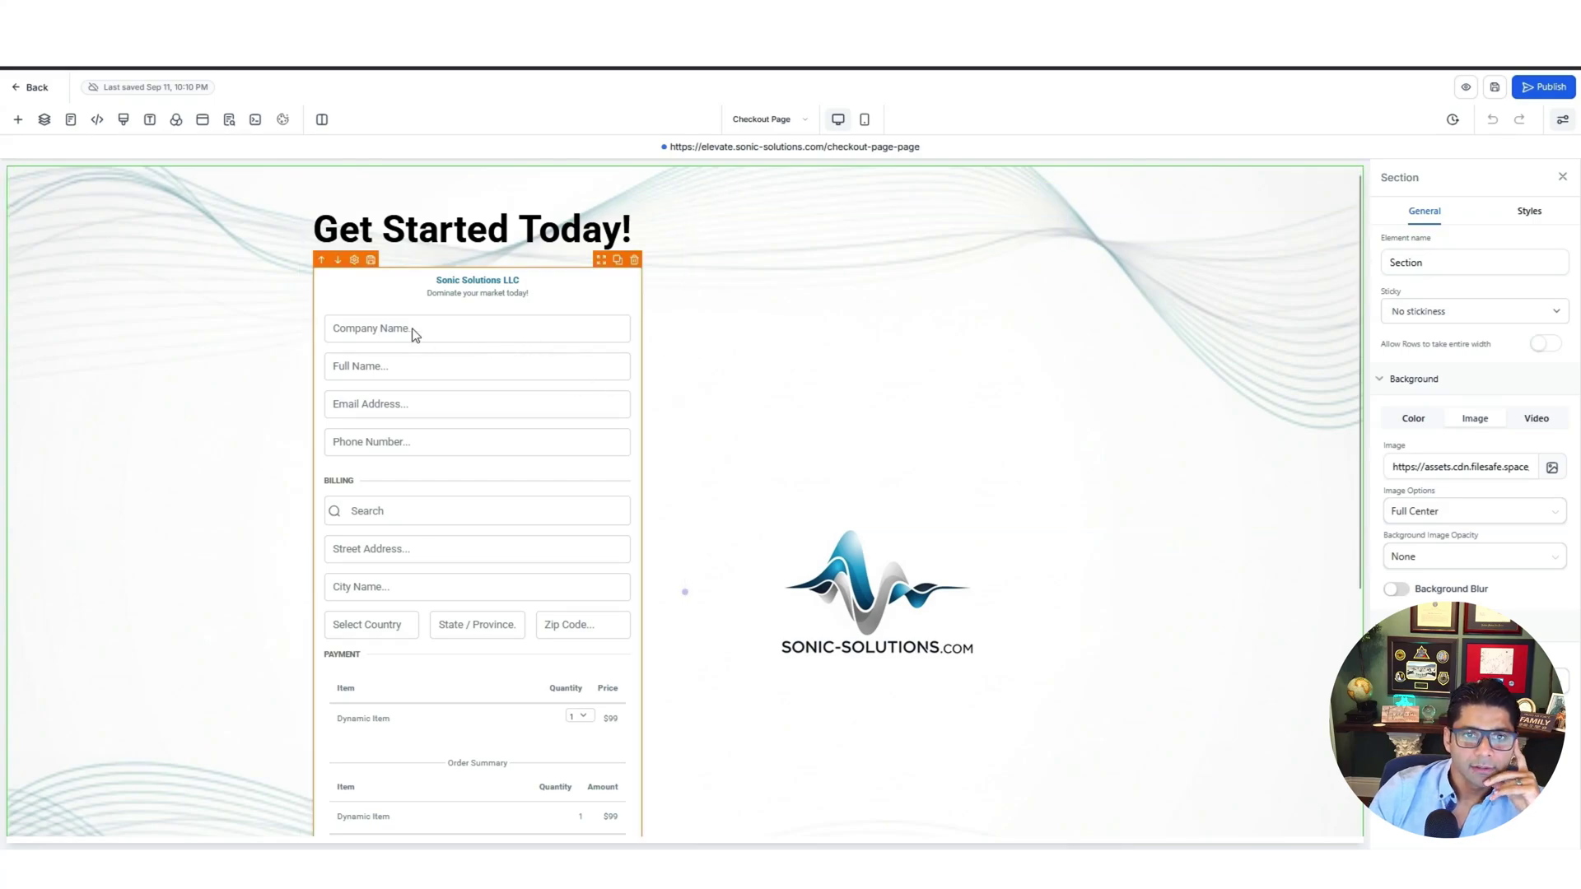
# Inspect the order form and logo image settings without changes, then return to the Home step
pyautogui.click(474, 281)
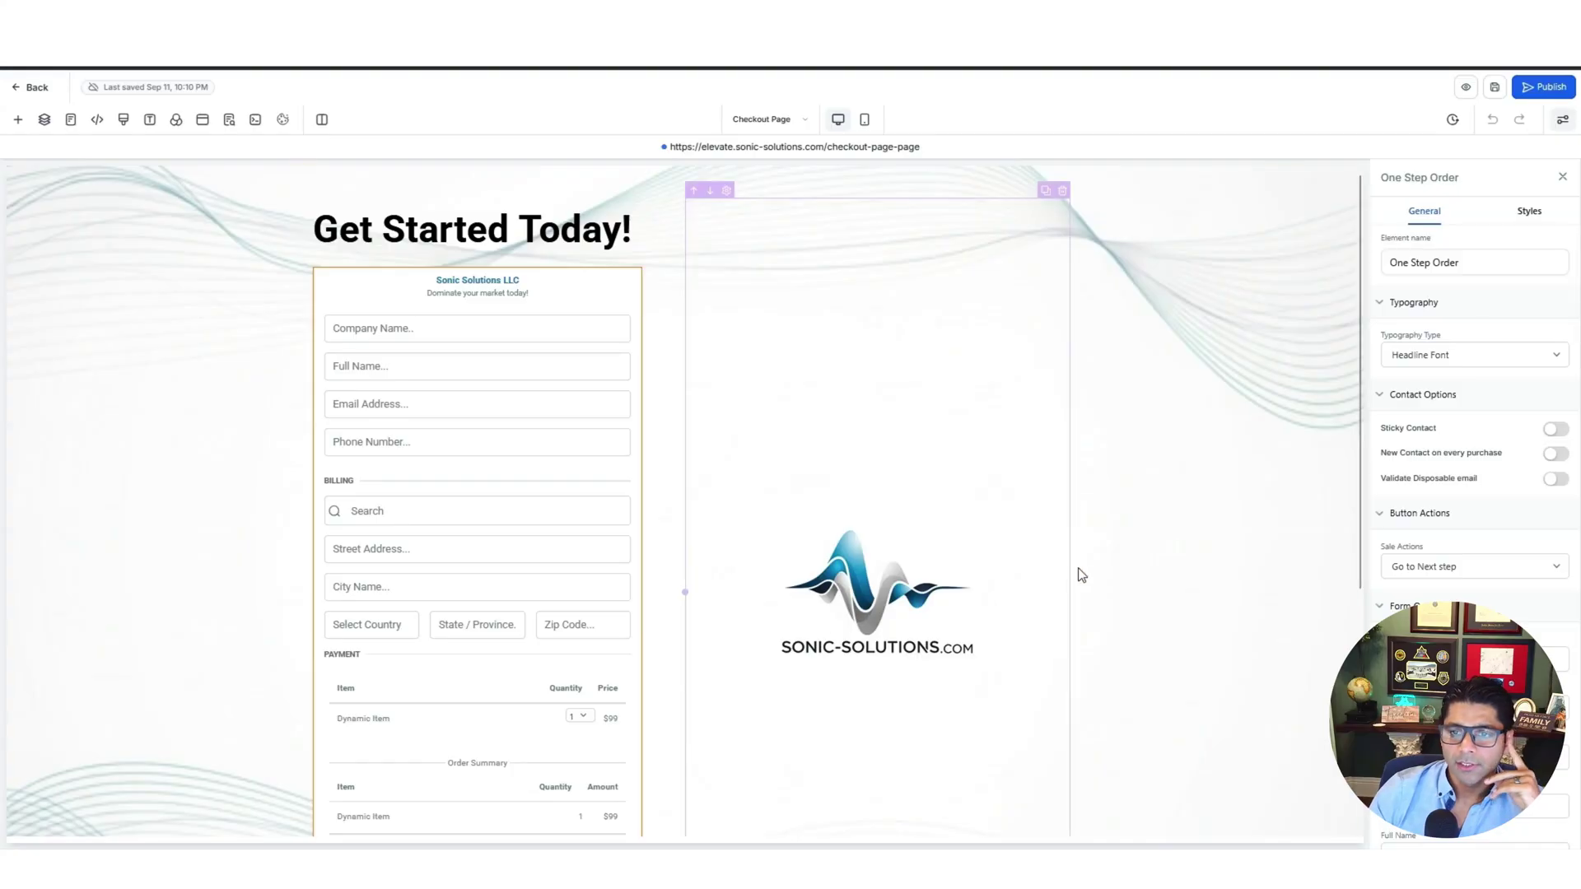
pyautogui.click(931, 582)
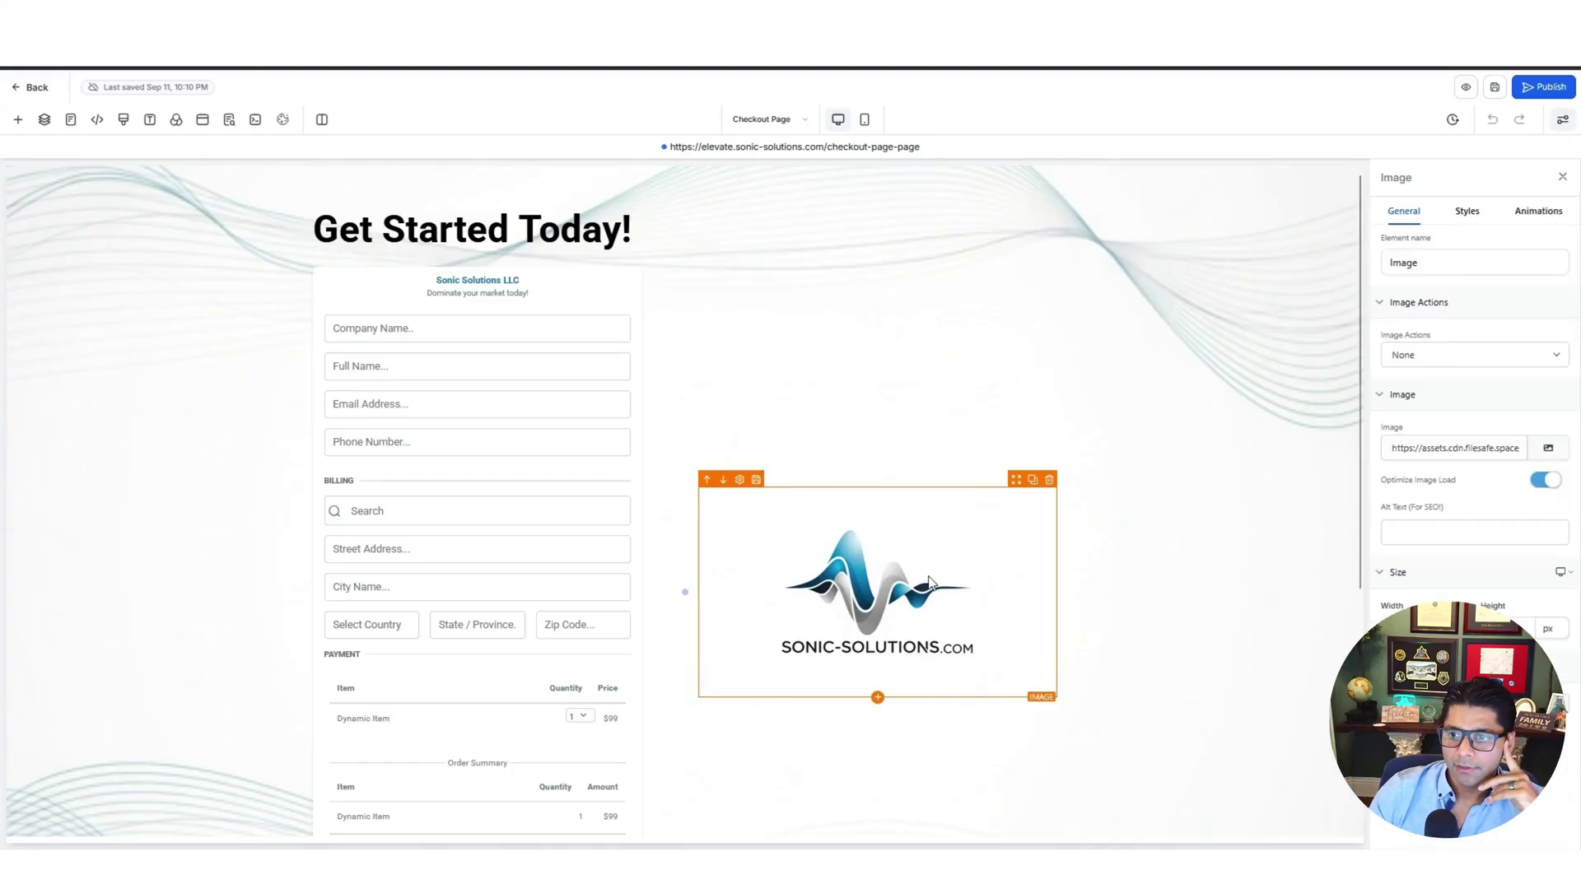
pyautogui.click(1548, 450)
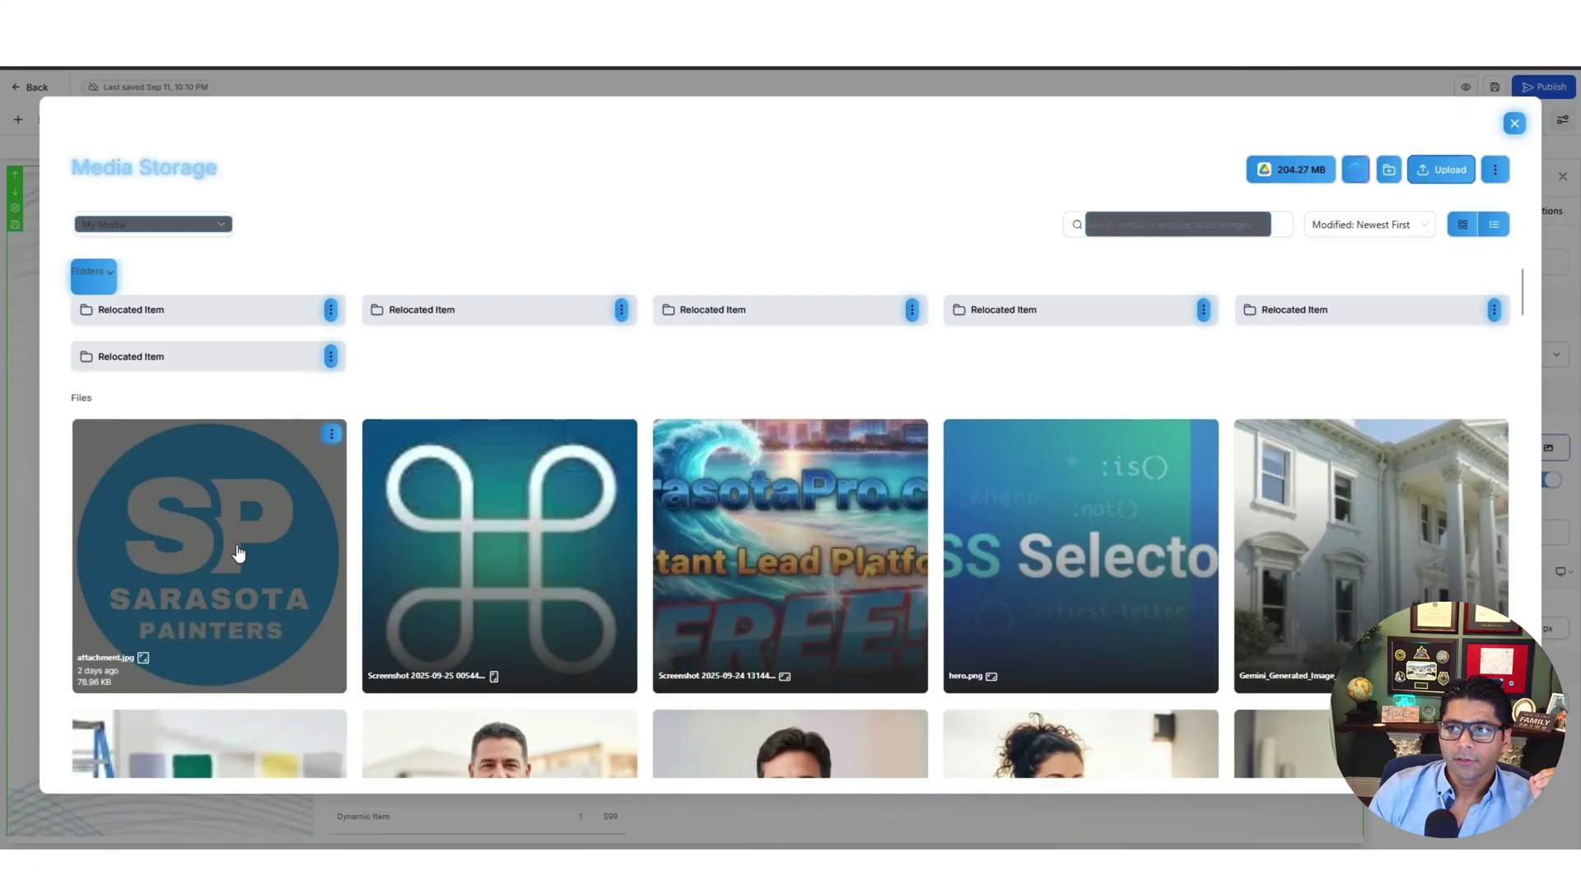
pyautogui.click(1514, 122)
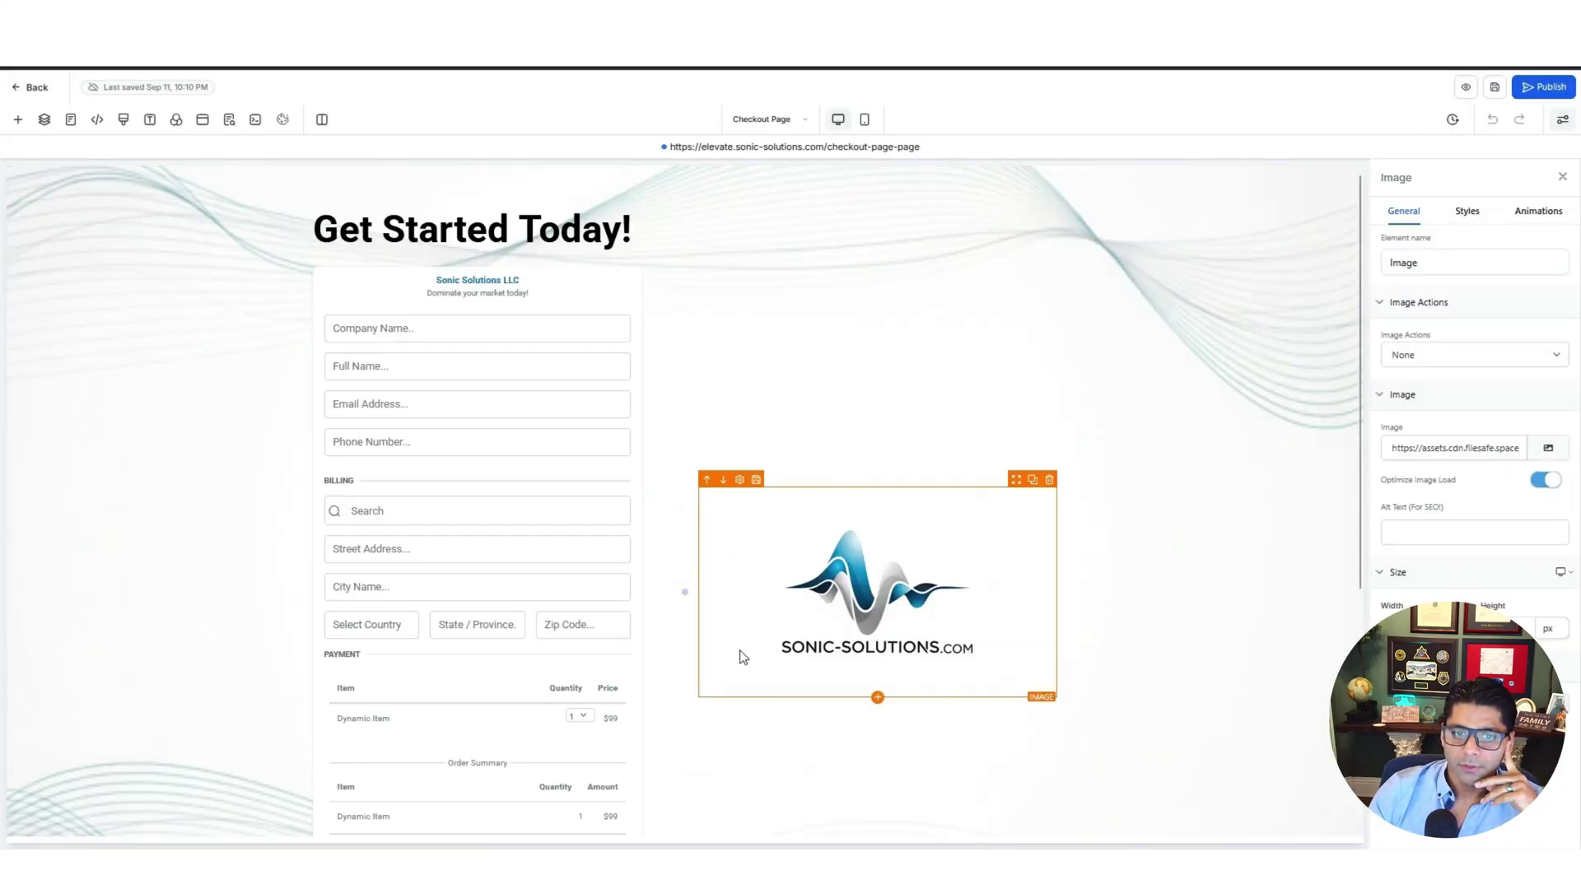
pyautogui.scroll(-3, 356, 692)
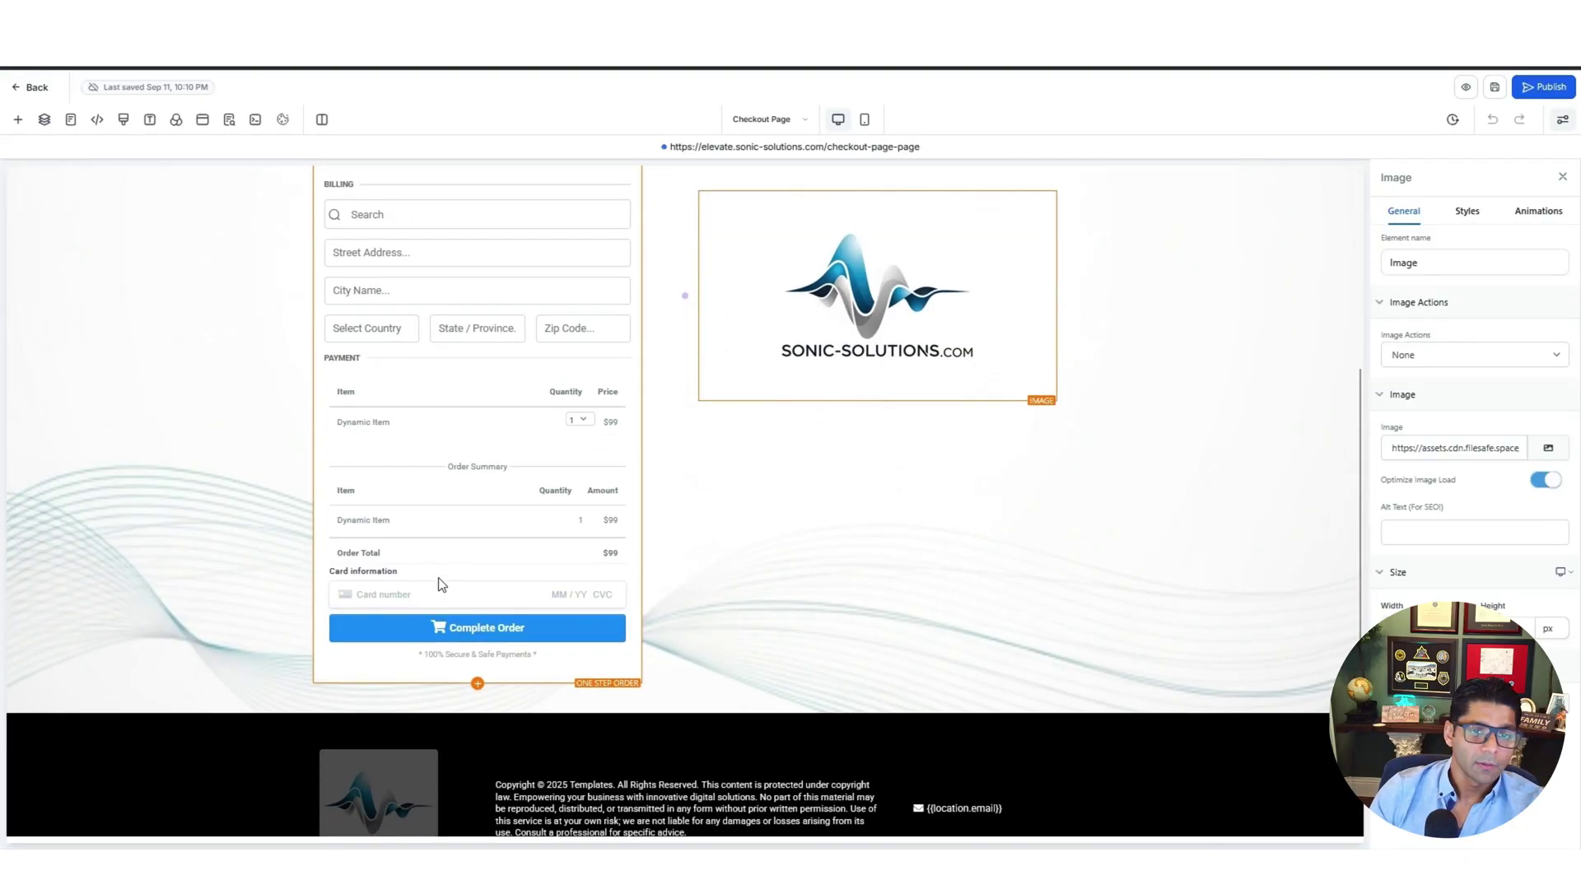
pyautogui.scroll(-1, 444, 582)
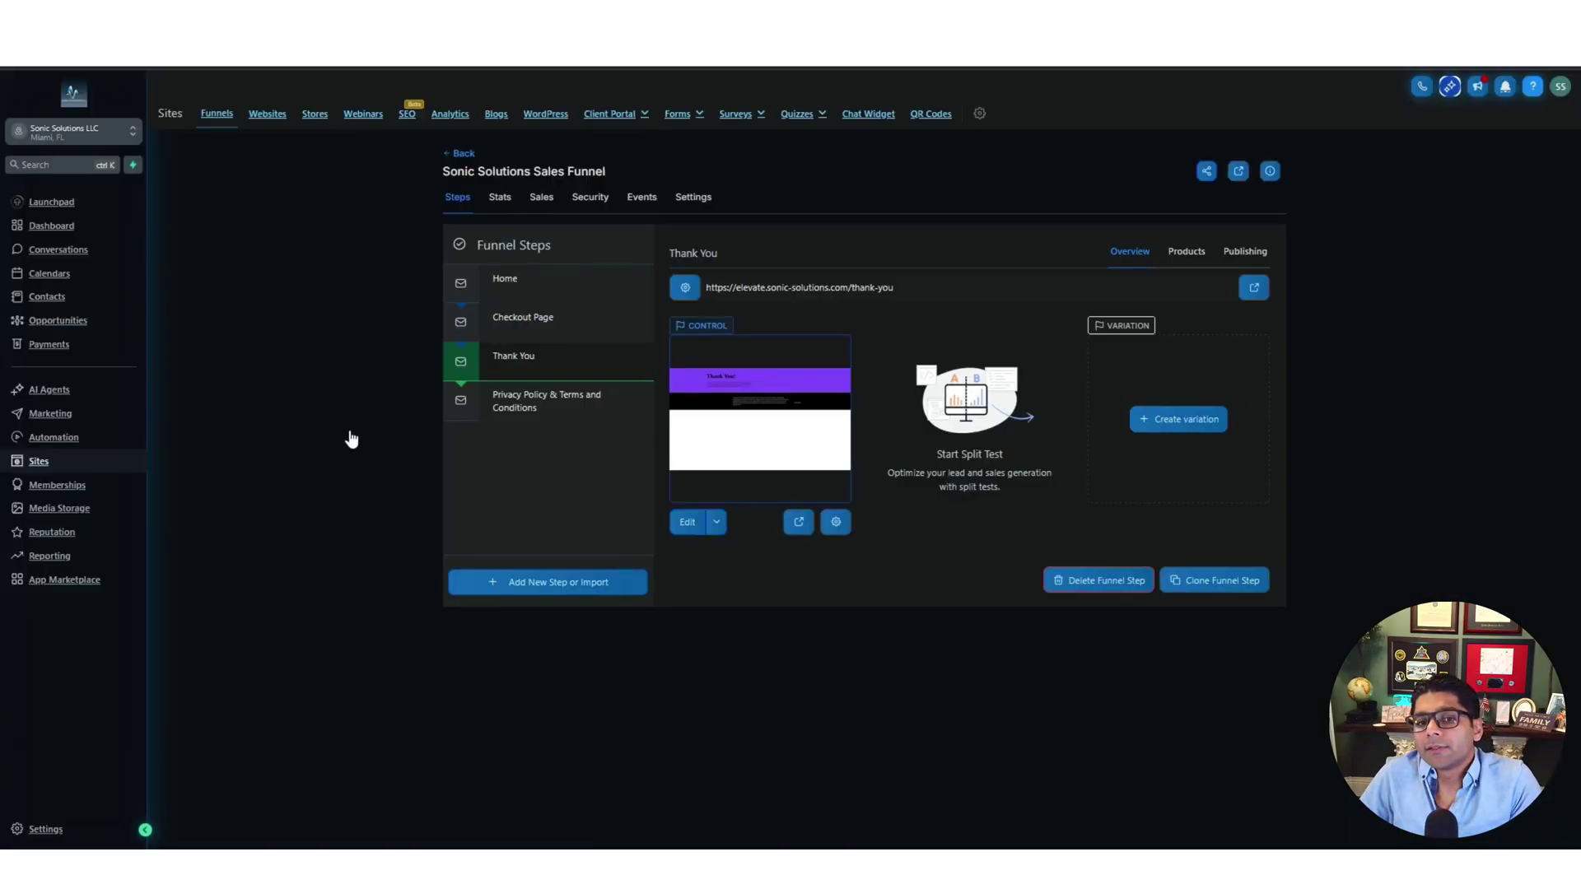
pyautogui.click(504, 278)
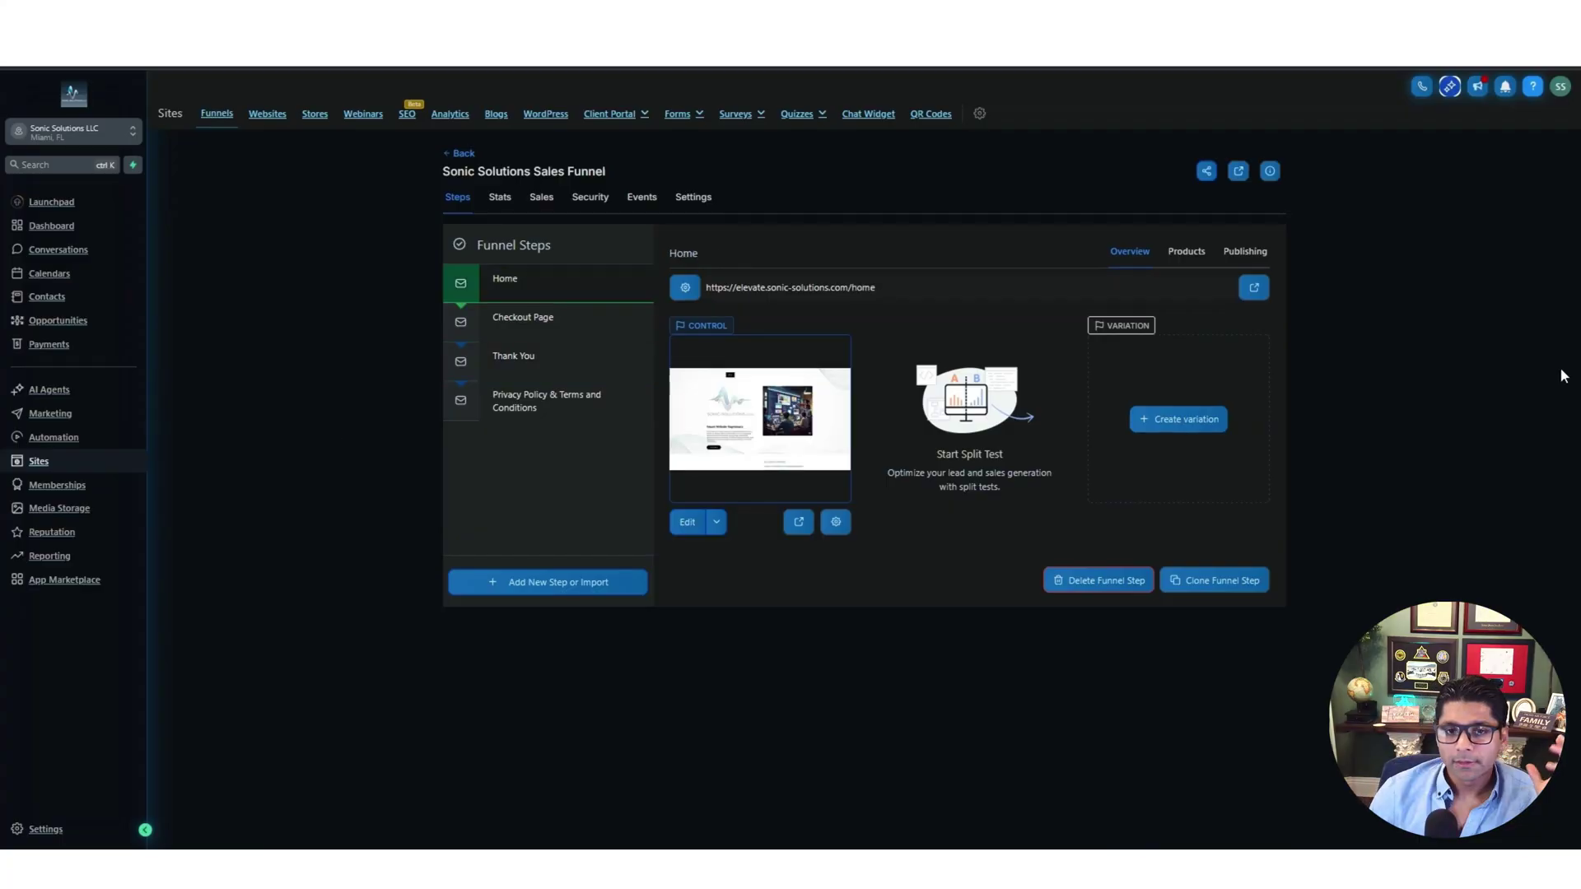